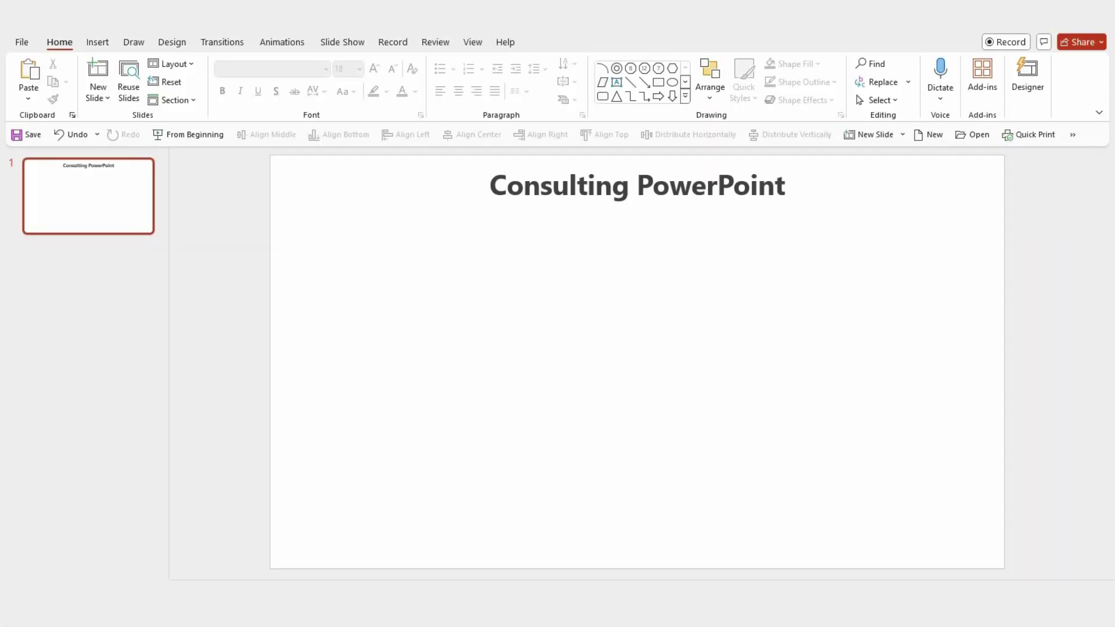
# Draw a blue Donut shape under the title and adjust the size of its hole
pyautogui.click(686, 98)
pyautogui.click(615, 254)
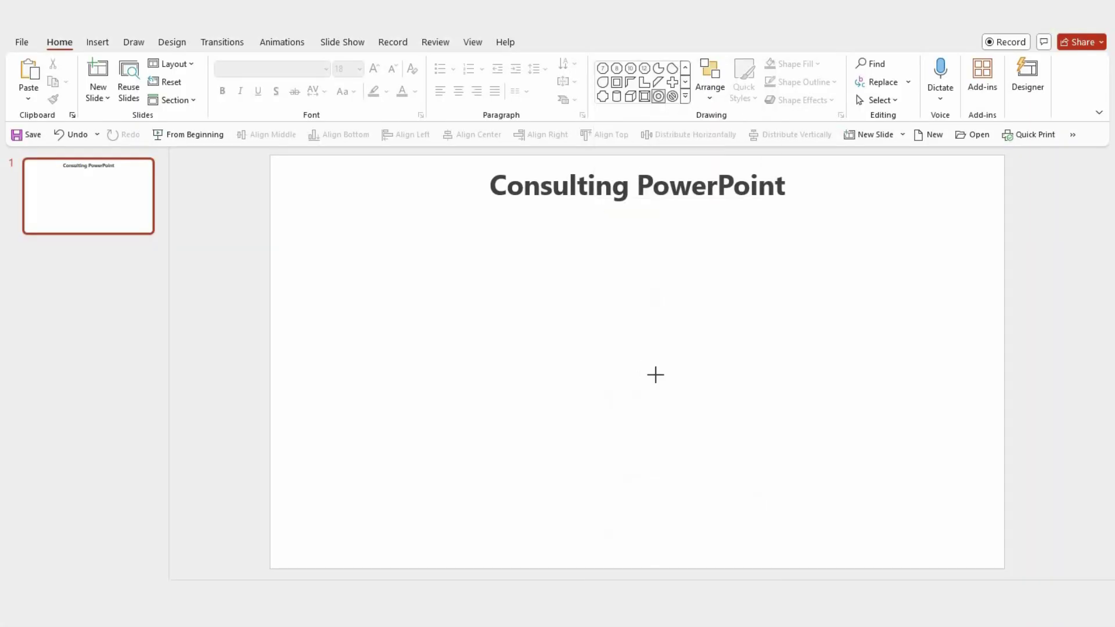
pyautogui.moveTo(643, 369); pyautogui.dragTo(754, 398)
pyautogui.moveTo(591, 370); pyautogui.dragTo(593, 370)
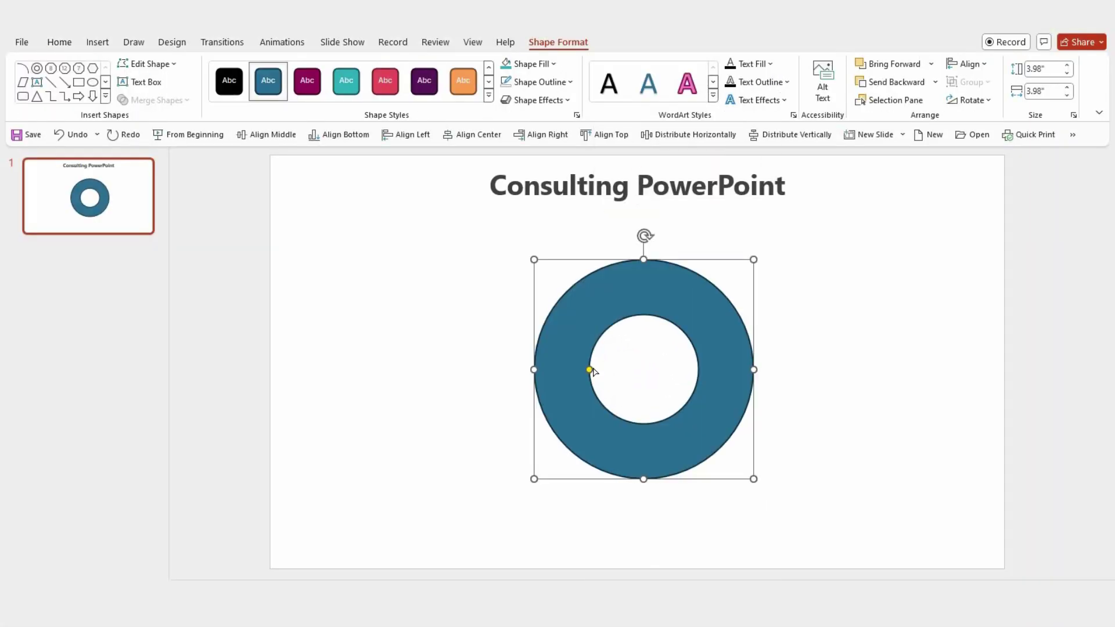
pyautogui.moveTo(664, 448); pyautogui.dragTo(665, 452)
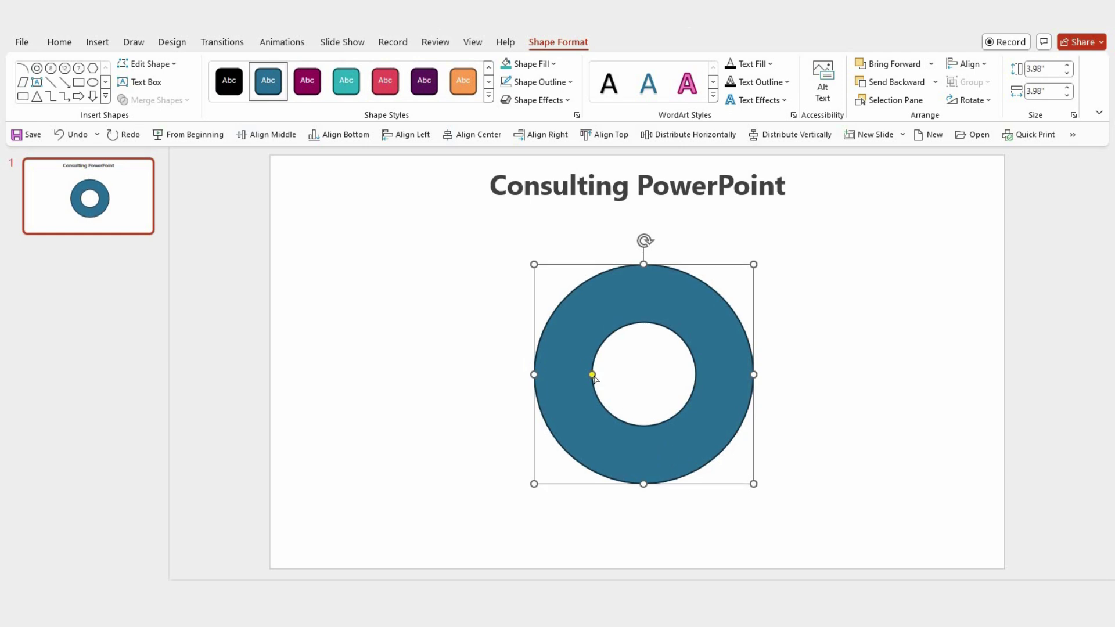
pyautogui.moveTo(592, 375); pyautogui.dragTo(586, 375)
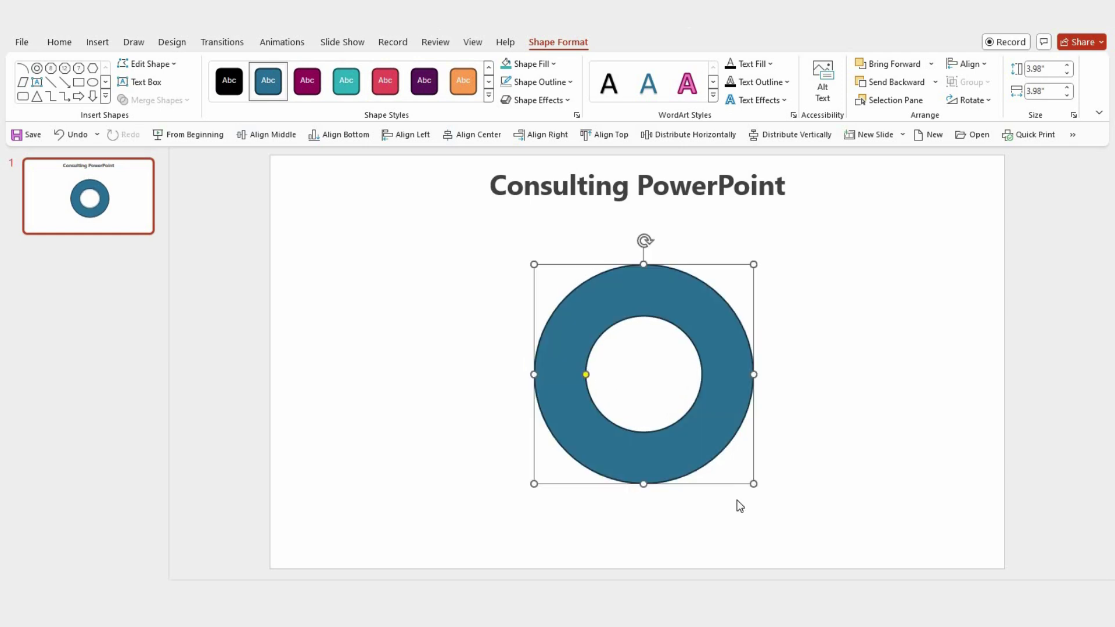
# Duplicate the donut, enlarge the copy around it and thin it into a narrow outer ring
pyautogui.moveTo(726, 346); pyautogui.dragTo(726, 349)
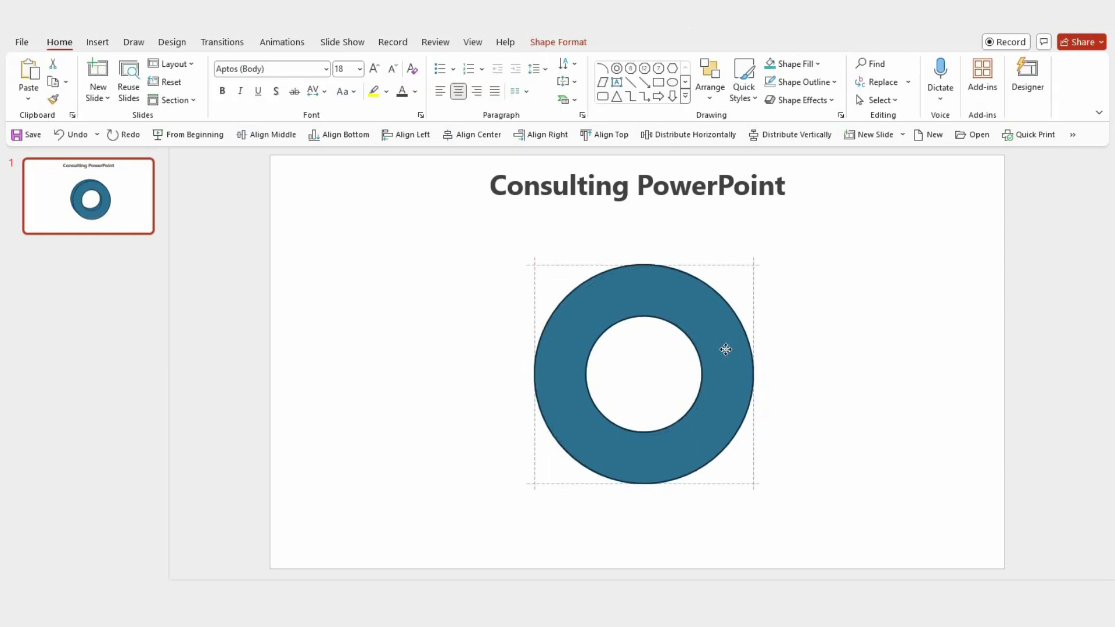
pyautogui.moveTo(753, 483)
pyautogui.mouseDown()
pyautogui.moveTo(776, 491)
pyautogui.moveTo(786, 516)
pyautogui.mouseUp()
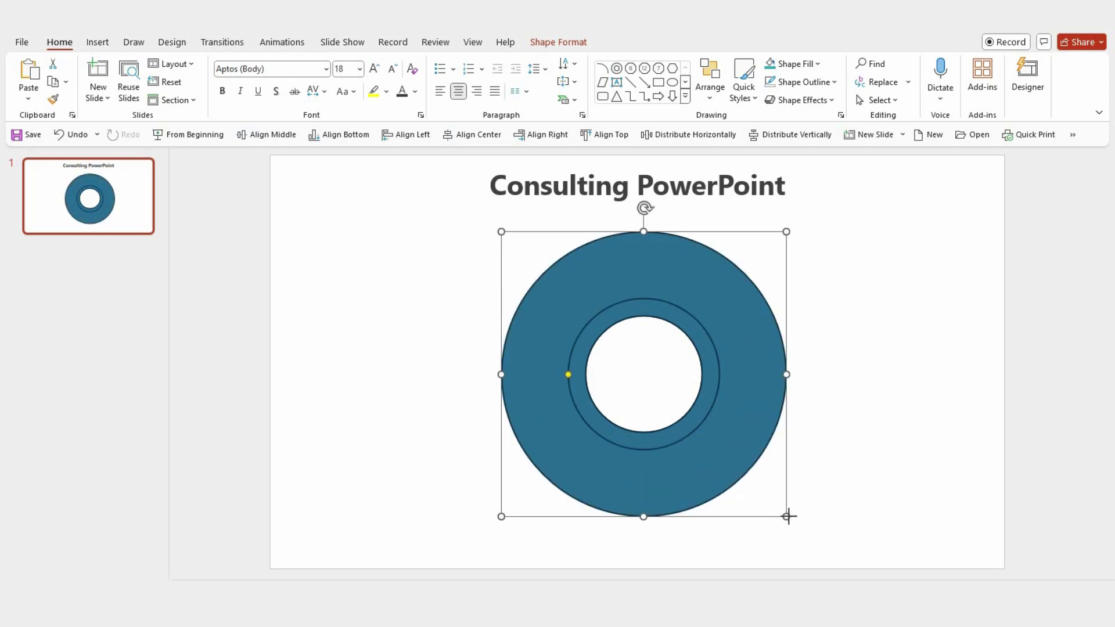
pyautogui.moveTo(568, 374); pyautogui.dragTo(511, 390)
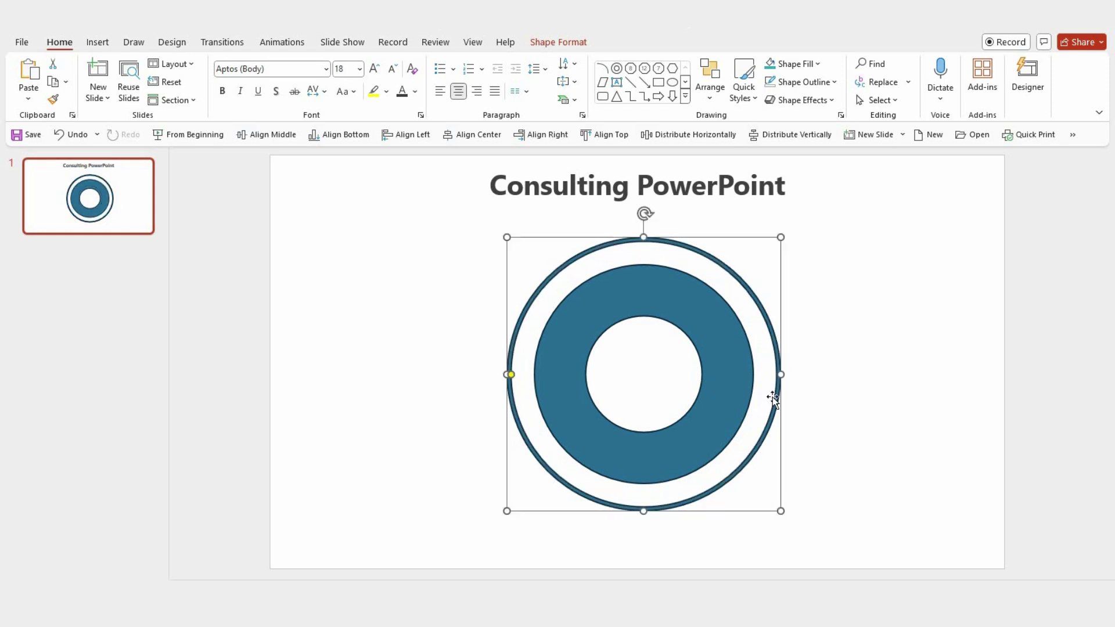
# Recentre the blue donut and add a small thin ring in its hole
pyautogui.click(743, 381)
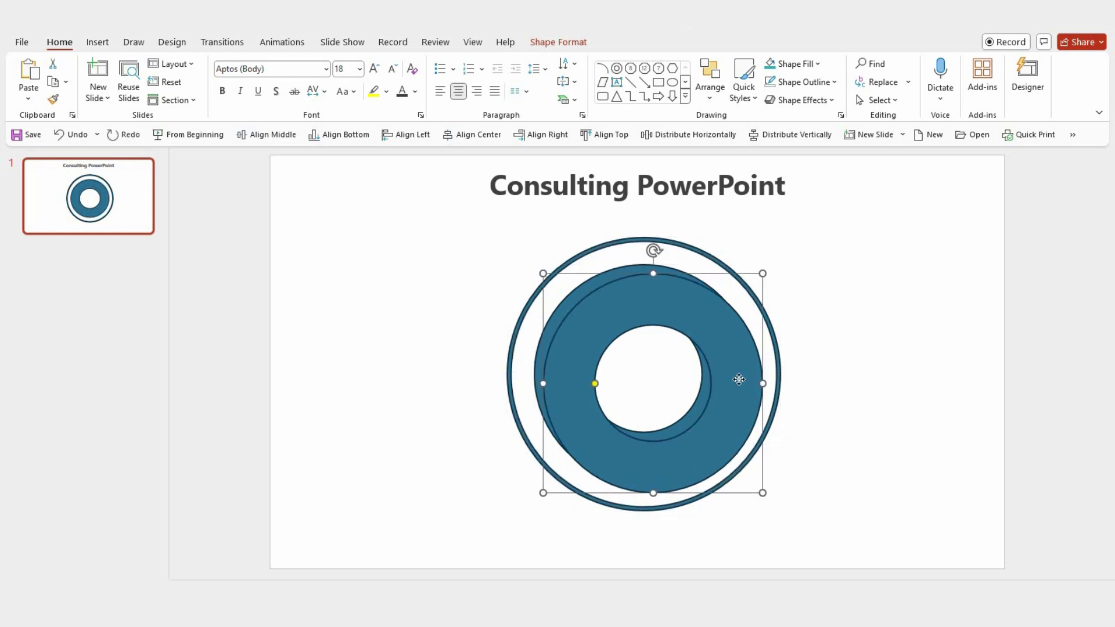
pyautogui.moveTo(743, 381); pyautogui.dragTo(762, 444)
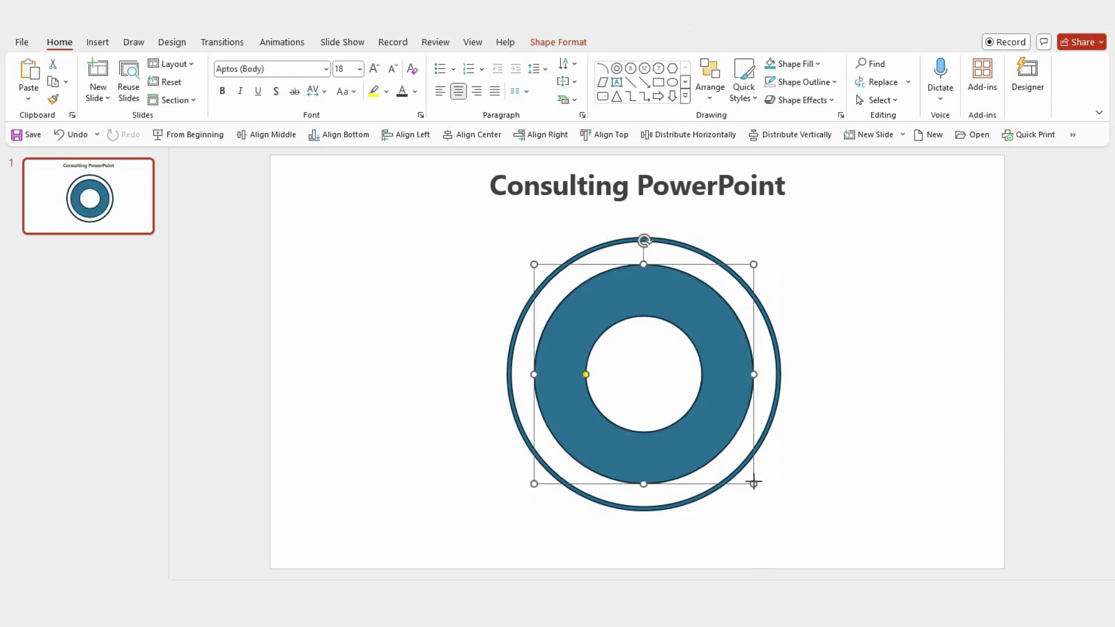
pyautogui.moveTo(754, 483); pyautogui.dragTo(685, 416)
pyautogui.click(613, 381)
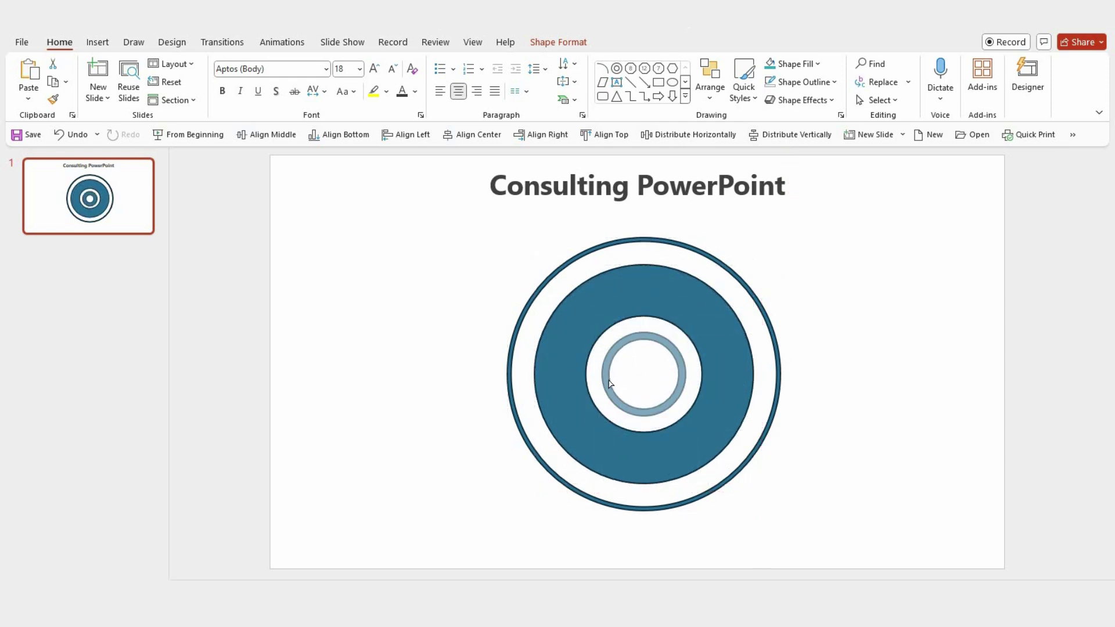
pyautogui.moveTo(614, 381); pyautogui.dragTo(607, 374)
pyautogui.moveTo(685, 415); pyautogui.dragTo(679, 409)
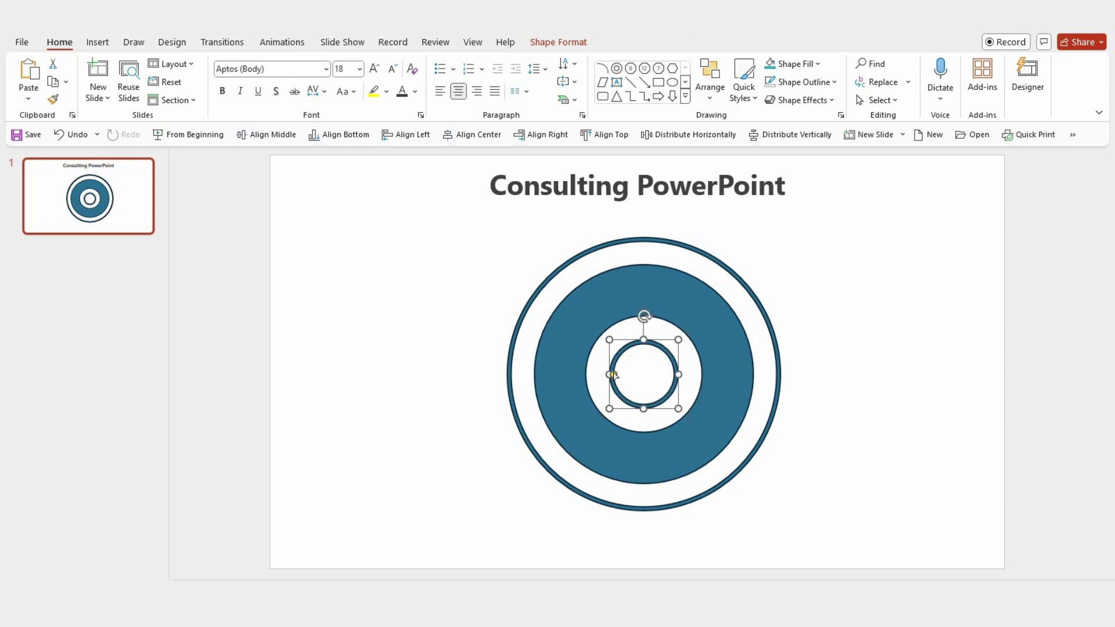
pyautogui.keyDown('ctrl'); pyautogui.scroll(1, 614, 375); pyautogui.keyUp('ctrl')
pyautogui.moveTo(613, 374); pyautogui.dragTo(609, 365)
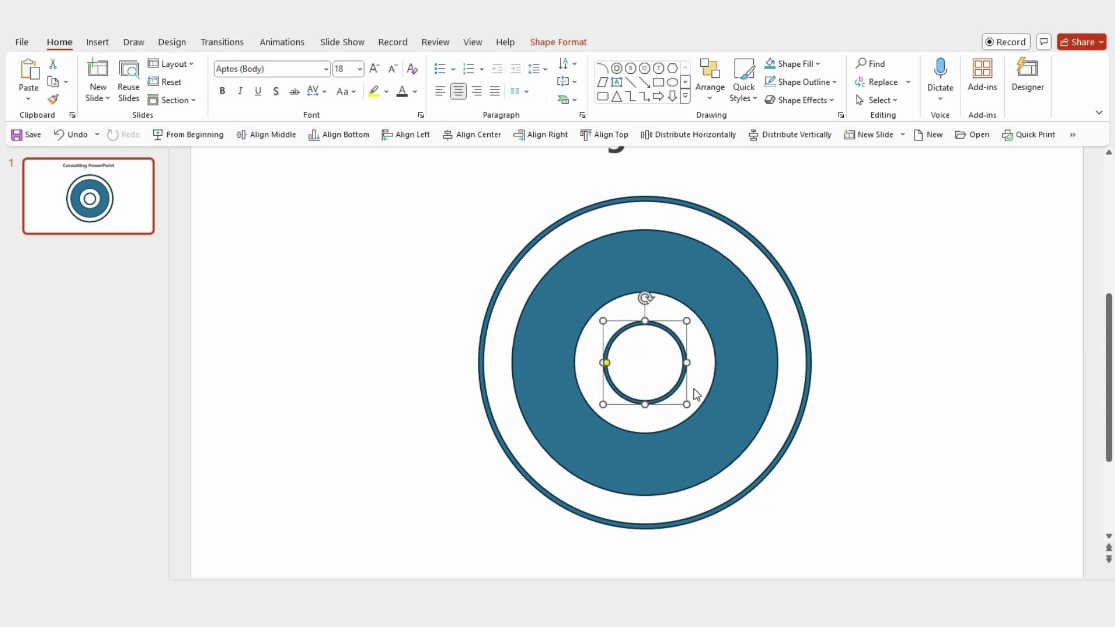
pyautogui.press('Escape')
pyautogui.keyDown('ctrl'); pyautogui.scroll(-2, 696, 394); pyautogui.keyUp('ctrl')
# Draw a thin vertical bar from above the outer ring down to the centre
pyautogui.moveTo(624, 215)
pyautogui.mouseDown()
pyautogui.moveTo(640, 401)
pyautogui.moveTo(624, 390)
pyautogui.mouseUp()
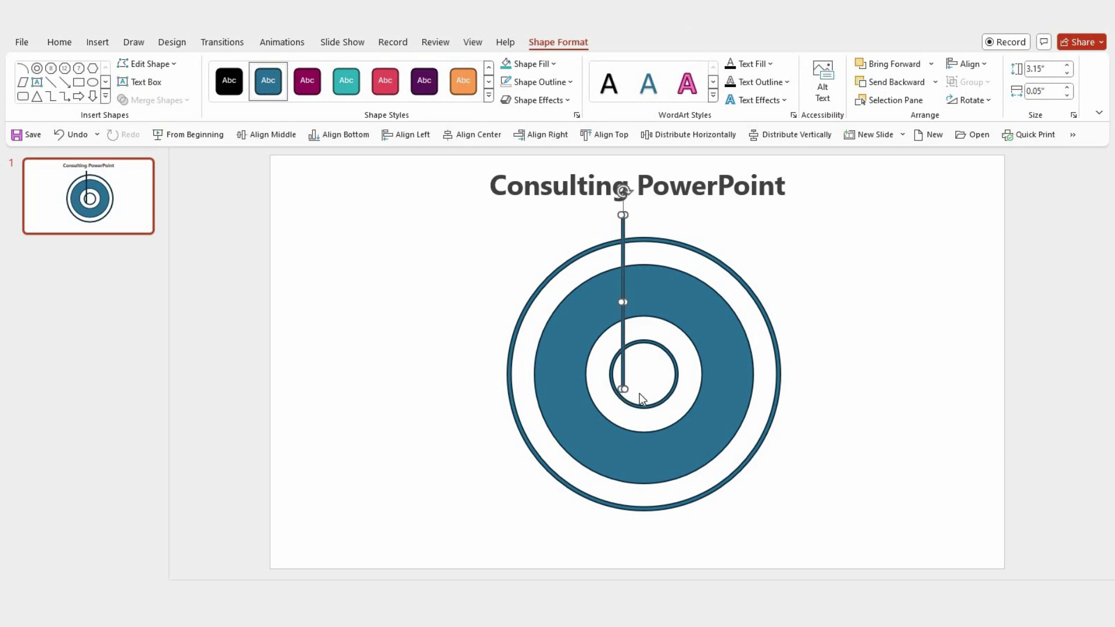
pyautogui.moveTo(624, 227)
pyautogui.mouseDown()
pyautogui.moveTo(644, 225)
pyautogui.moveTo(671, 257)
pyautogui.mouseUp()
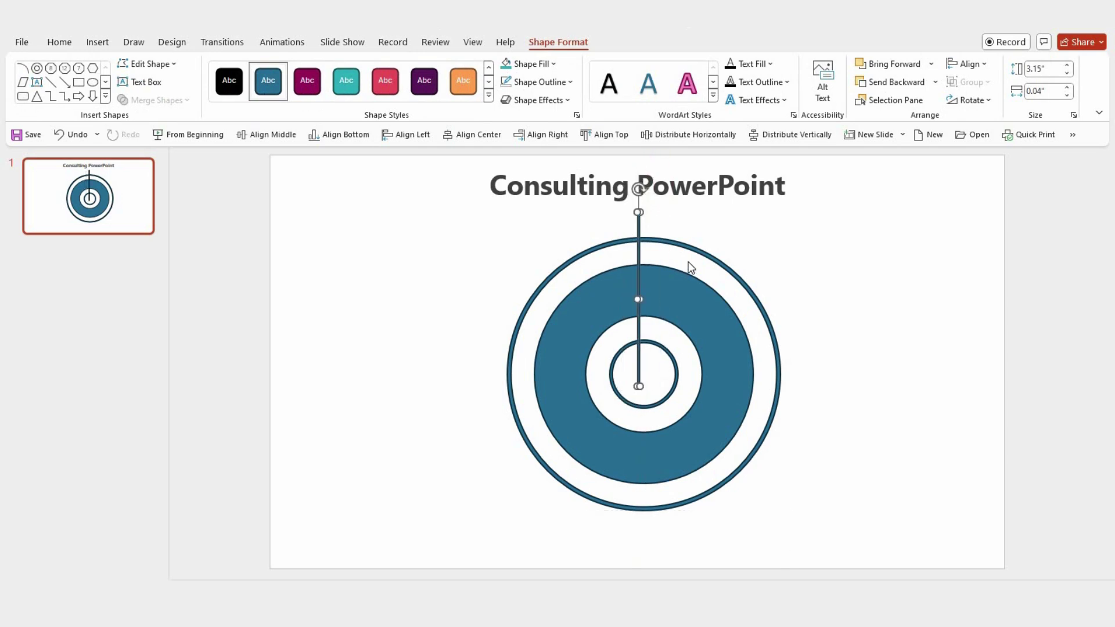
pyautogui.hotkey('ctrl', 'z')
# Group the circles and use Align Center to line them up with the bar
pyautogui.moveTo(443, 222); pyautogui.dragTo(885, 545)
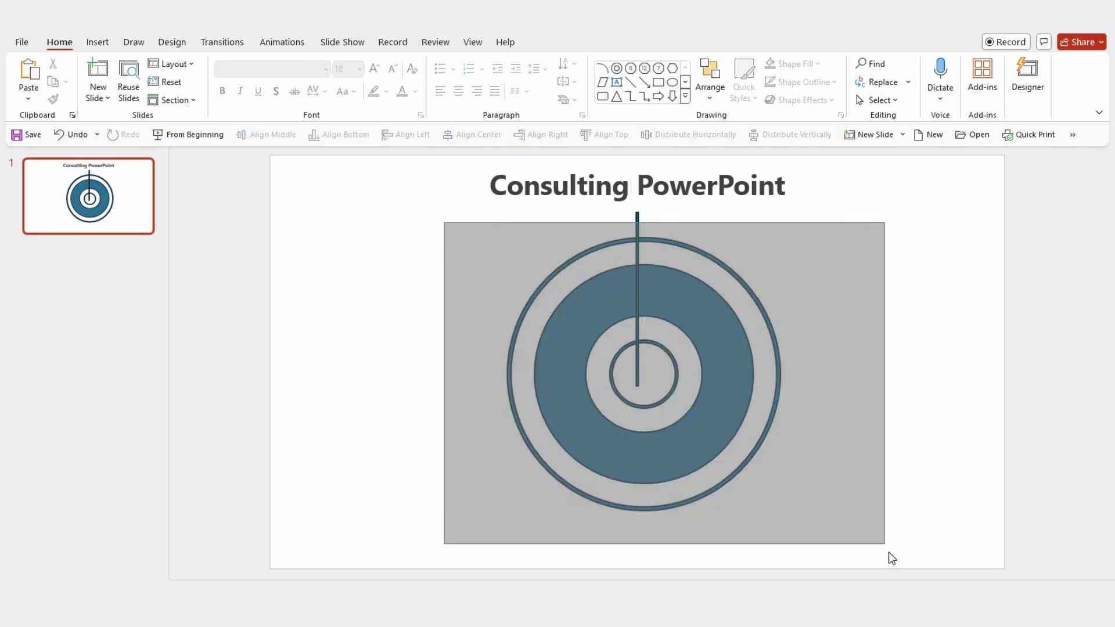
pyautogui.hotkey('ctrl', 'g')
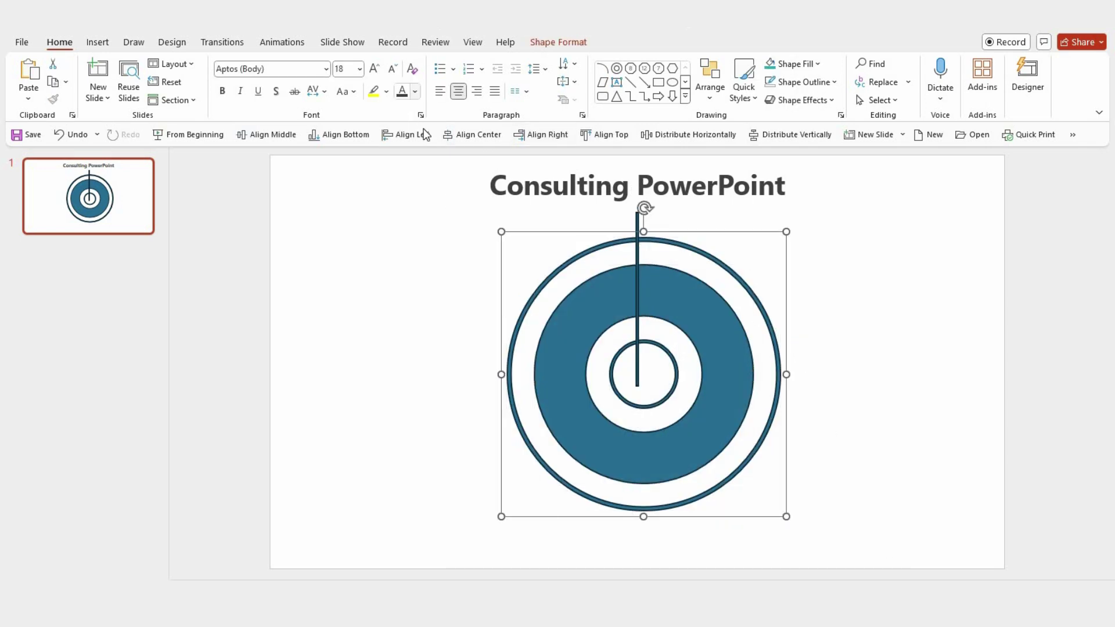
pyautogui.click(474, 134)
pyautogui.click(636, 270)
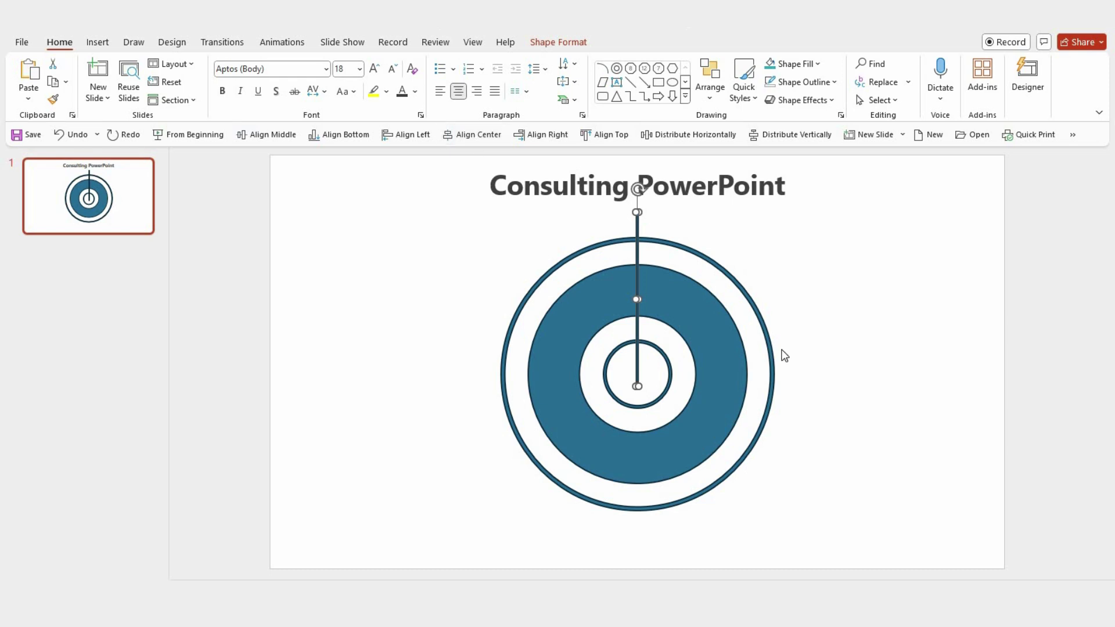
pyautogui.click(745, 366)
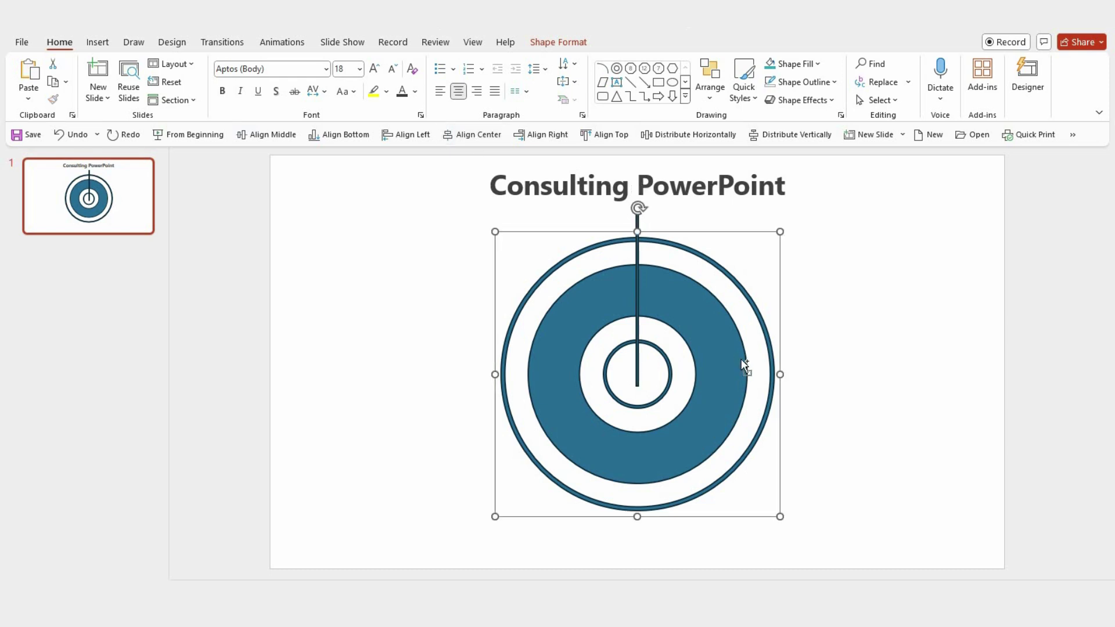
# Try tilting copies of the vertical line toward the upper left and upper right
pyautogui.click(883, 363)
pyautogui.click(632, 222)
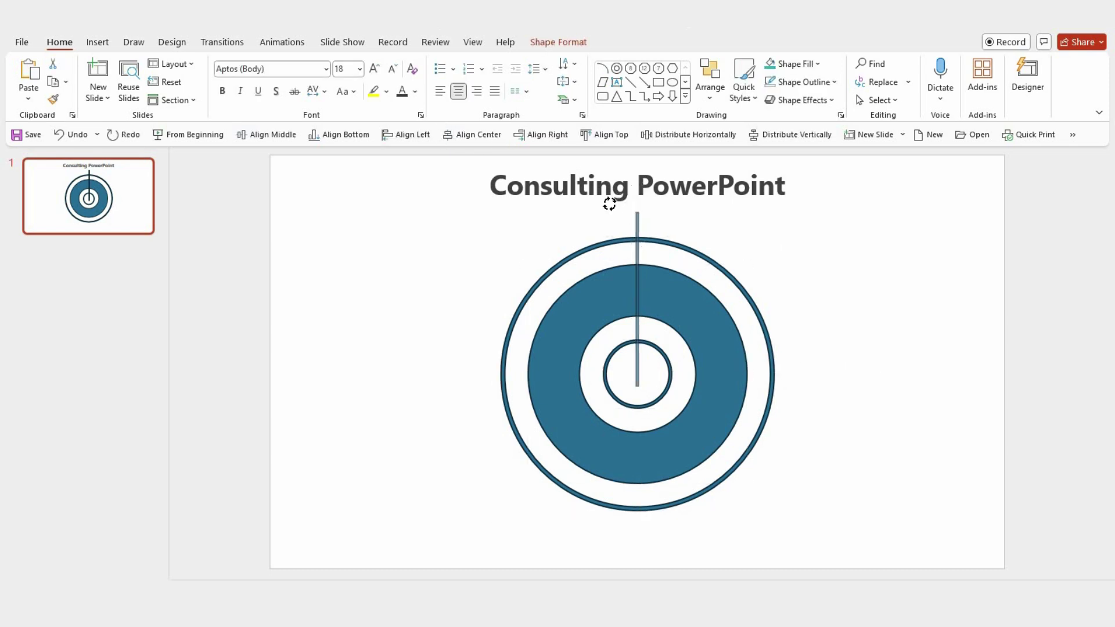
pyautogui.moveTo(637, 194); pyautogui.dragTo(588, 200)
pyautogui.moveTo(599, 255); pyautogui.dragTo(574, 247)
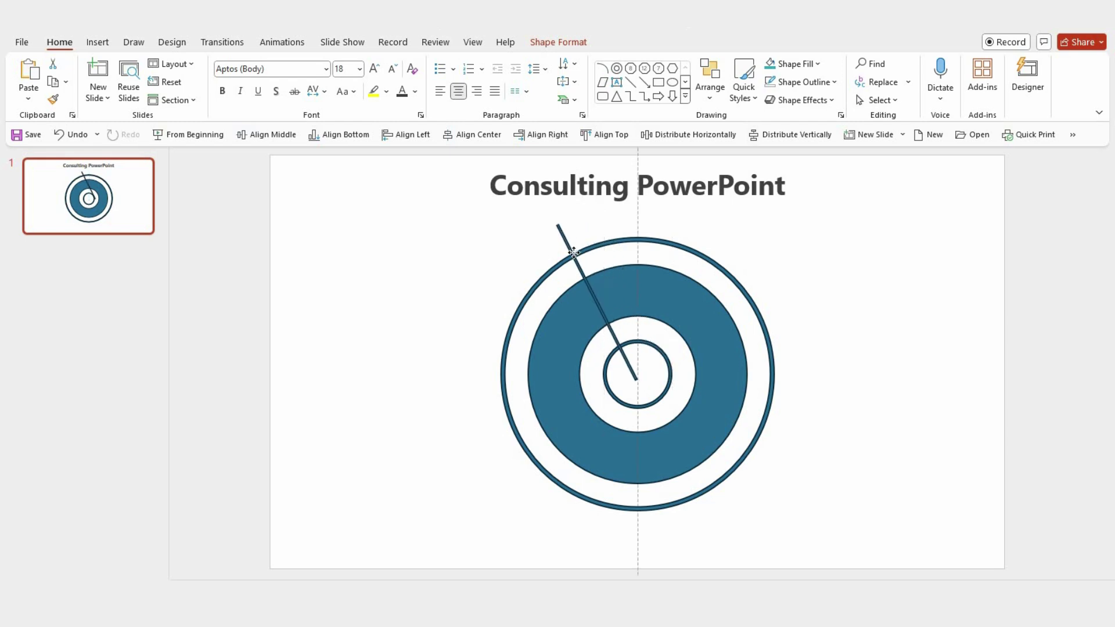
pyautogui.hotkey('ctrl', 'z')
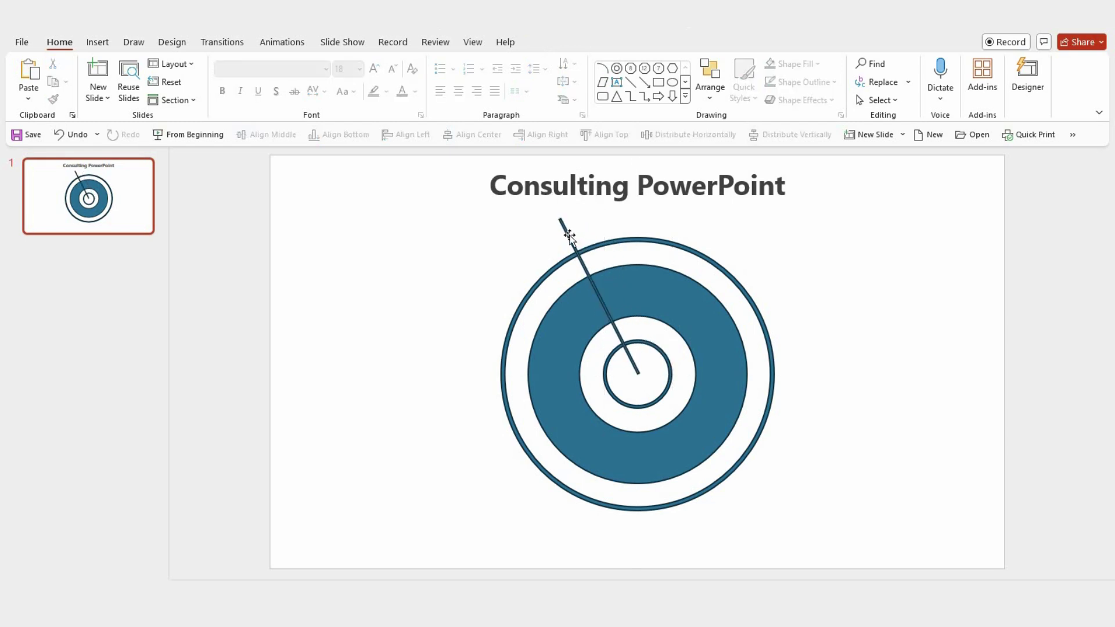
pyautogui.moveTo(572, 244); pyautogui.dragTo(692, 254)
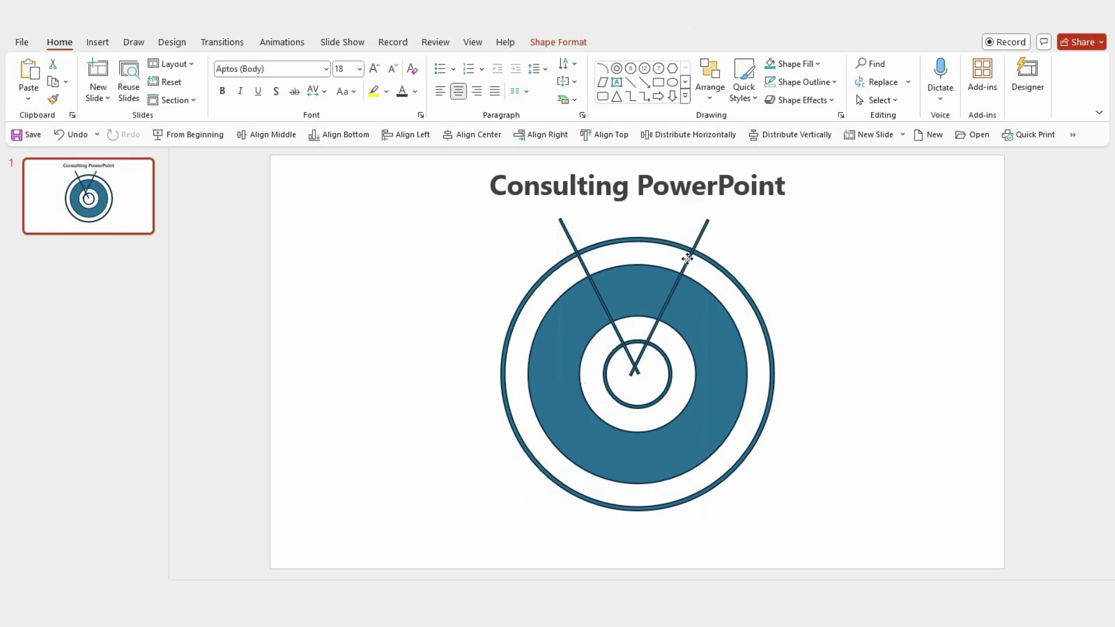
pyautogui.hotkey('ctrl', 'z')
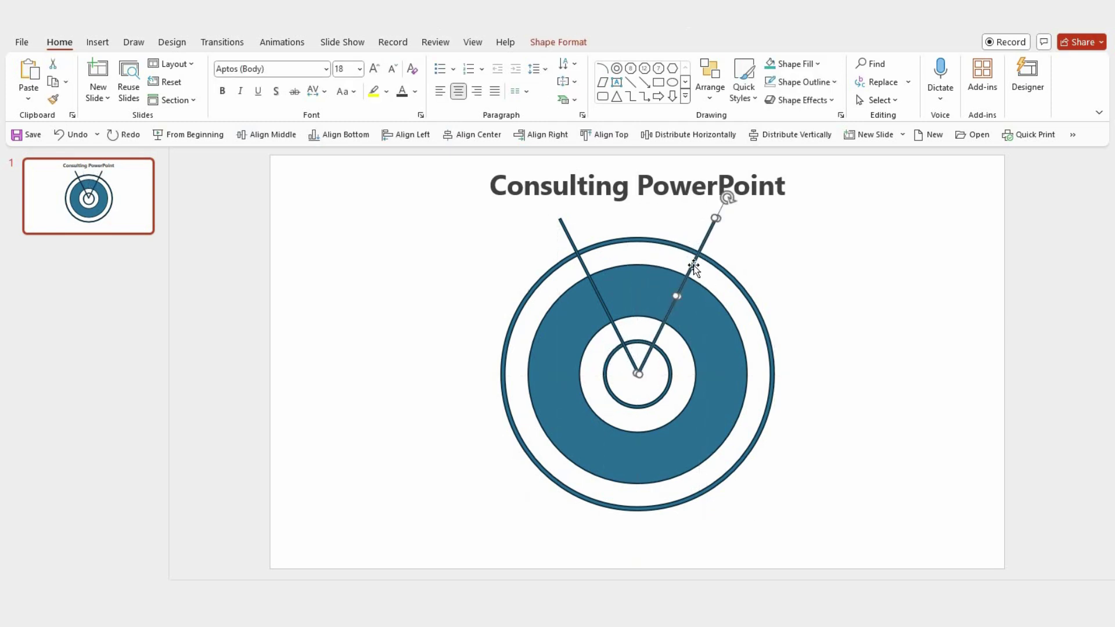
# Add a spoke running right from the centre past the outer ring
pyautogui.moveTo(705, 279); pyautogui.dragTo(796, 304)
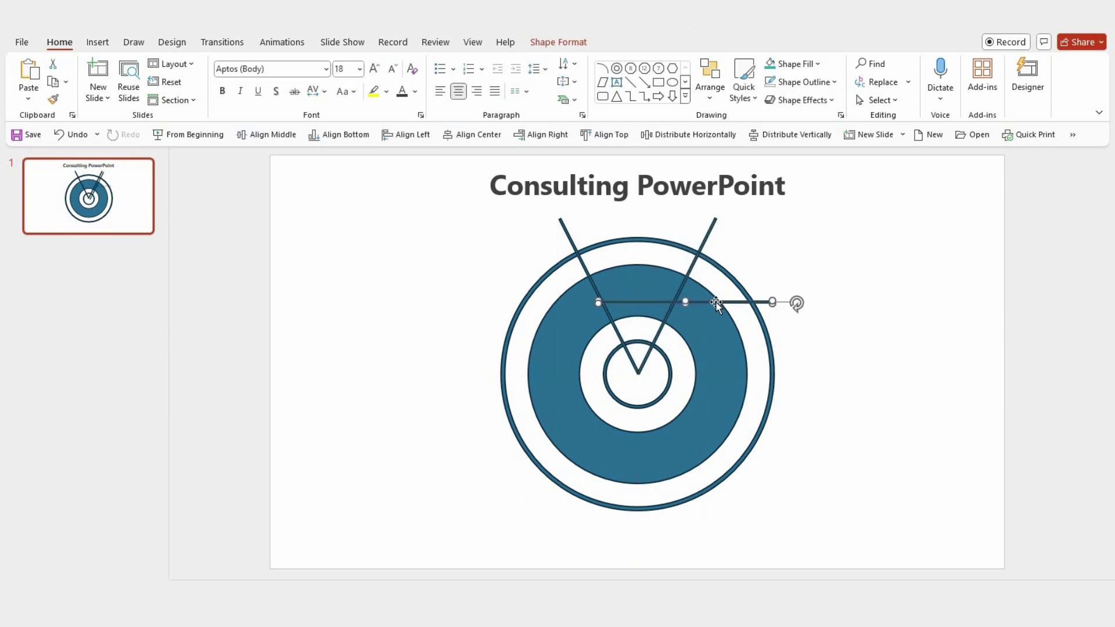
pyautogui.moveTo(720, 304); pyautogui.dragTo(758, 376)
pyautogui.moveTo(837, 373); pyautogui.dragTo(835, 360)
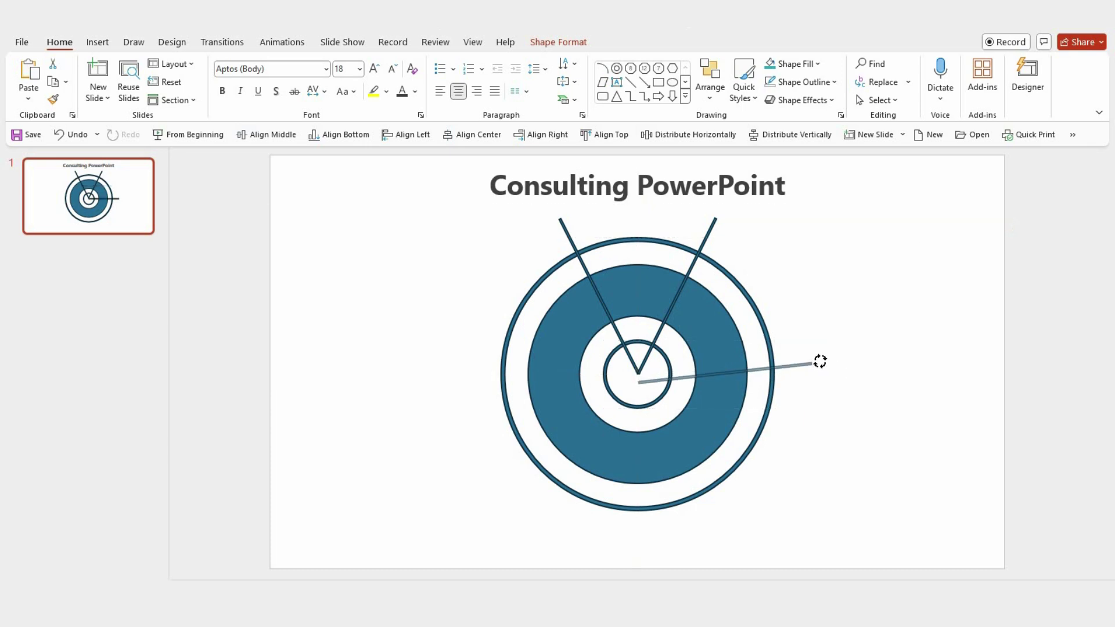
pyautogui.moveTo(699, 377); pyautogui.dragTo(692, 365)
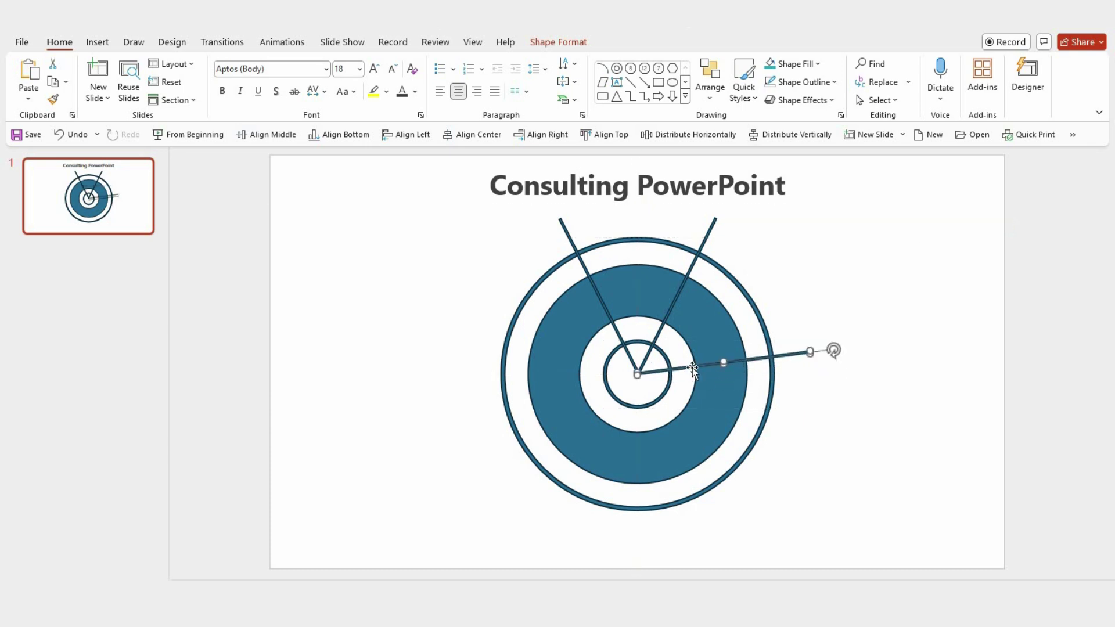
pyautogui.moveTo(692, 365); pyautogui.dragTo(786, 378)
pyautogui.hotkey('ctrl', 'z')
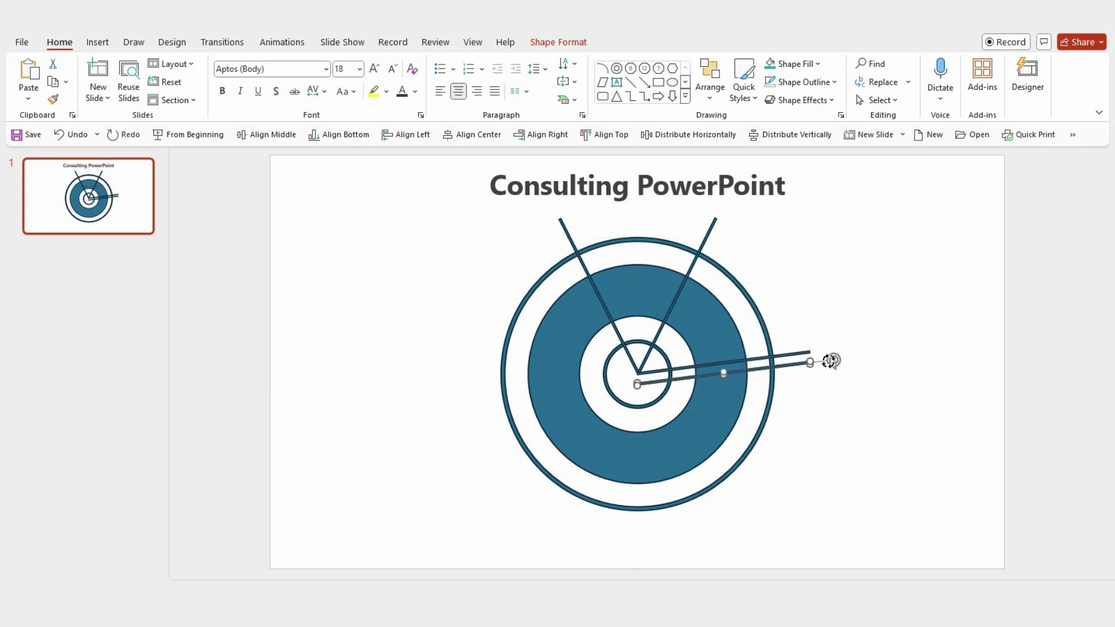
pyautogui.moveTo(833, 350)
pyautogui.mouseDown()
pyautogui.moveTo(813, 413)
pyautogui.moveTo(821, 418)
pyautogui.mouseUp()
# Add a lower-right spoke starting at the circles' centre
pyautogui.moveTo(722, 374); pyautogui.dragTo(716, 409)
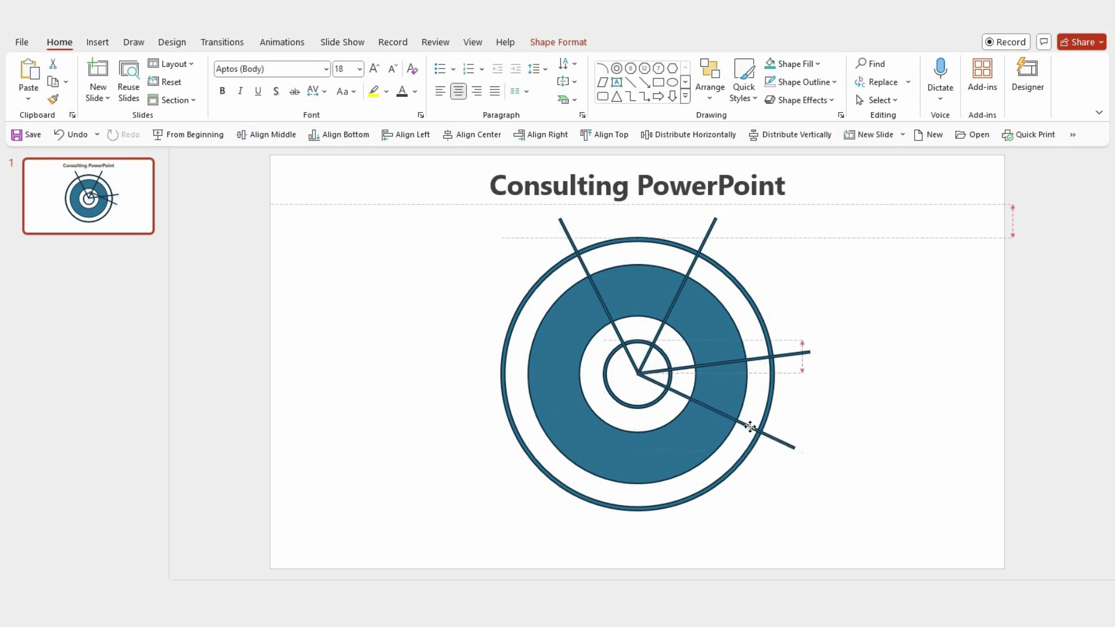
pyautogui.moveTo(815, 458); pyautogui.dragTo(792, 475)
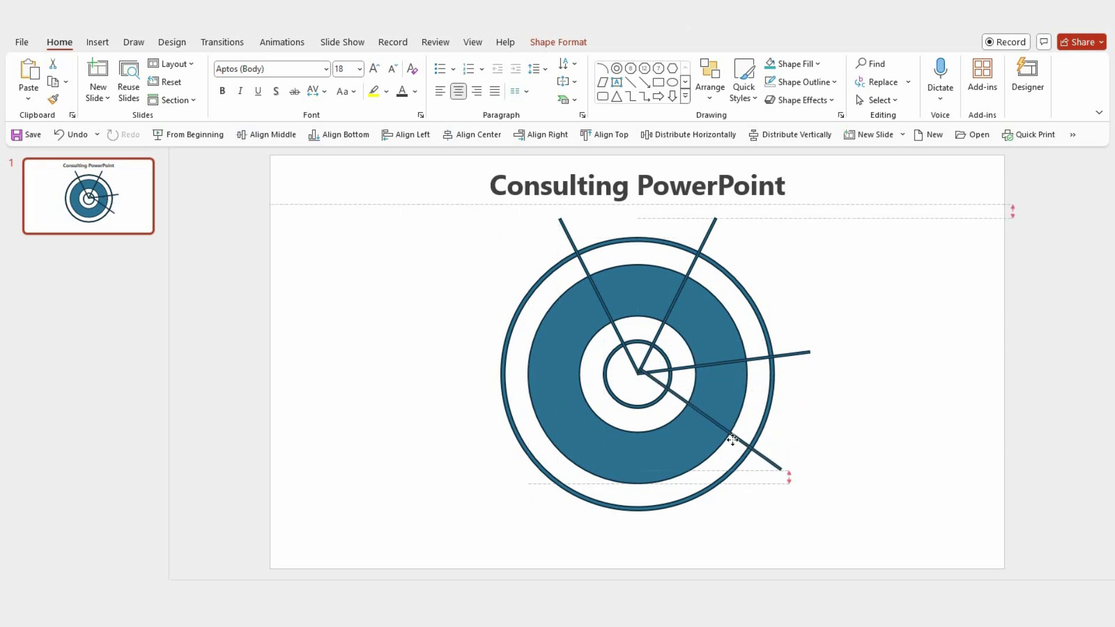
pyautogui.moveTo(737, 447); pyautogui.dragTo(734, 450)
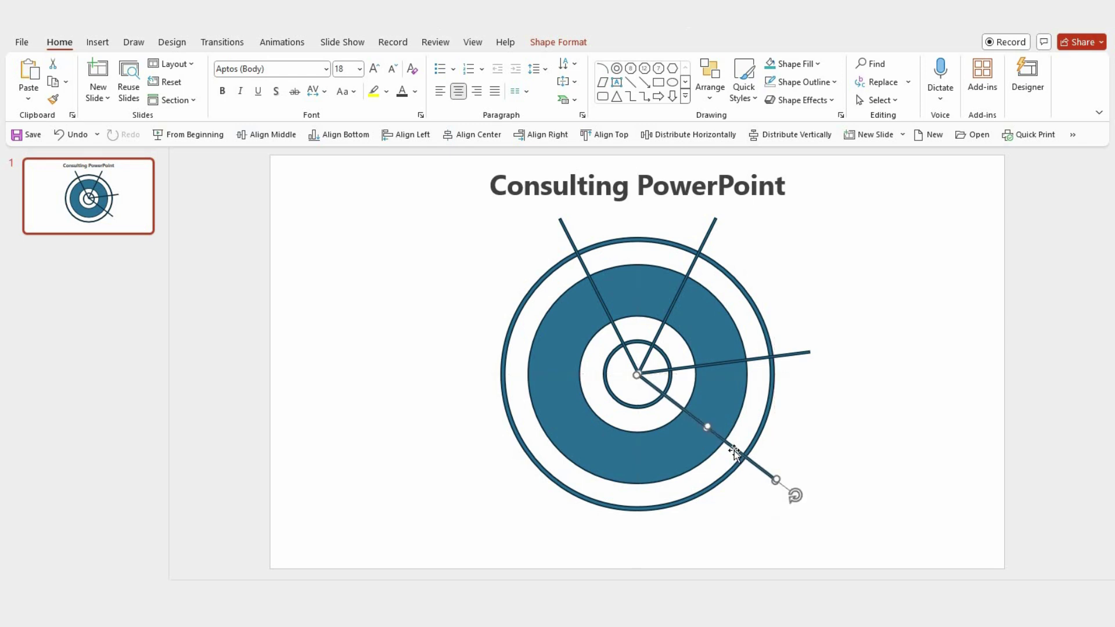
pyautogui.press('Escape')
# Add left and lower-left spokes from copies of the upper-left line
pyautogui.click(598, 288)
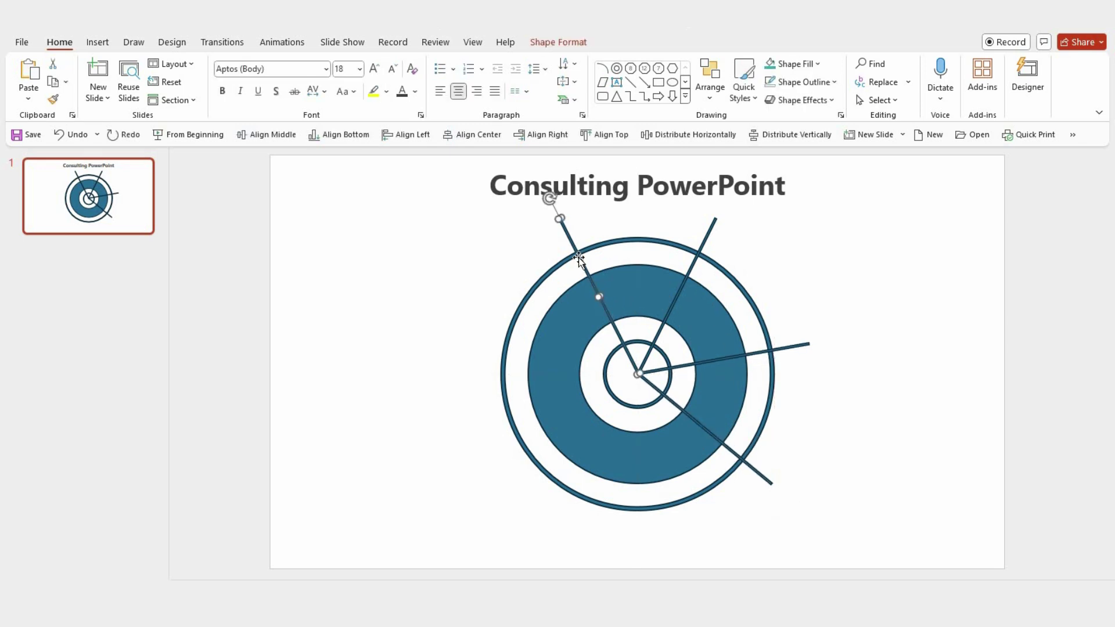
pyautogui.moveTo(549, 204); pyautogui.dragTo(500, 292)
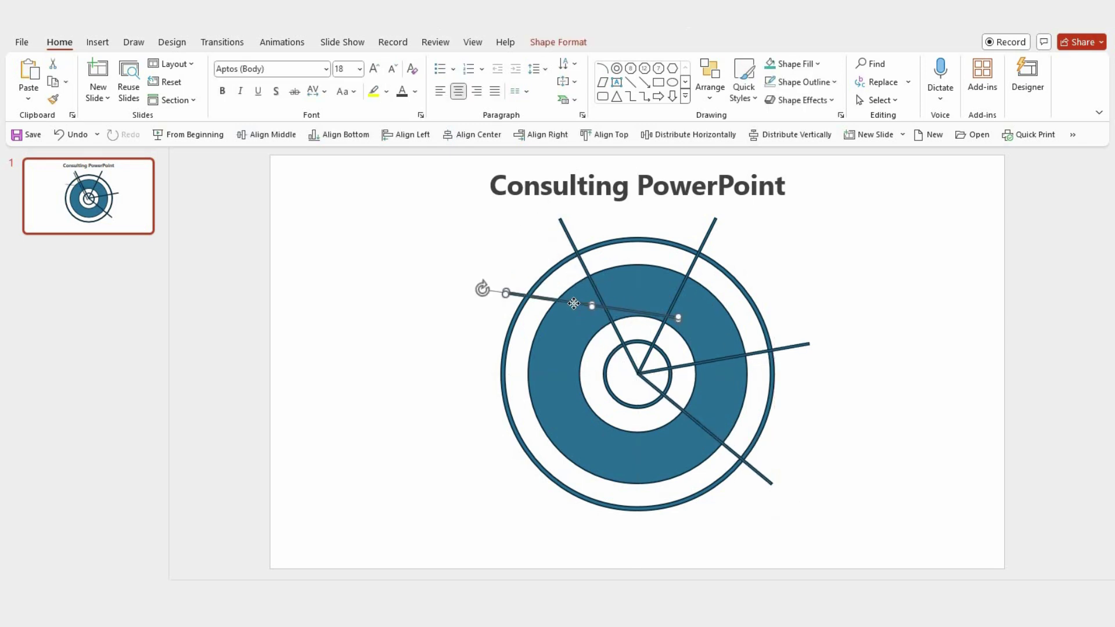
pyautogui.moveTo(570, 302); pyautogui.dragTo(534, 358)
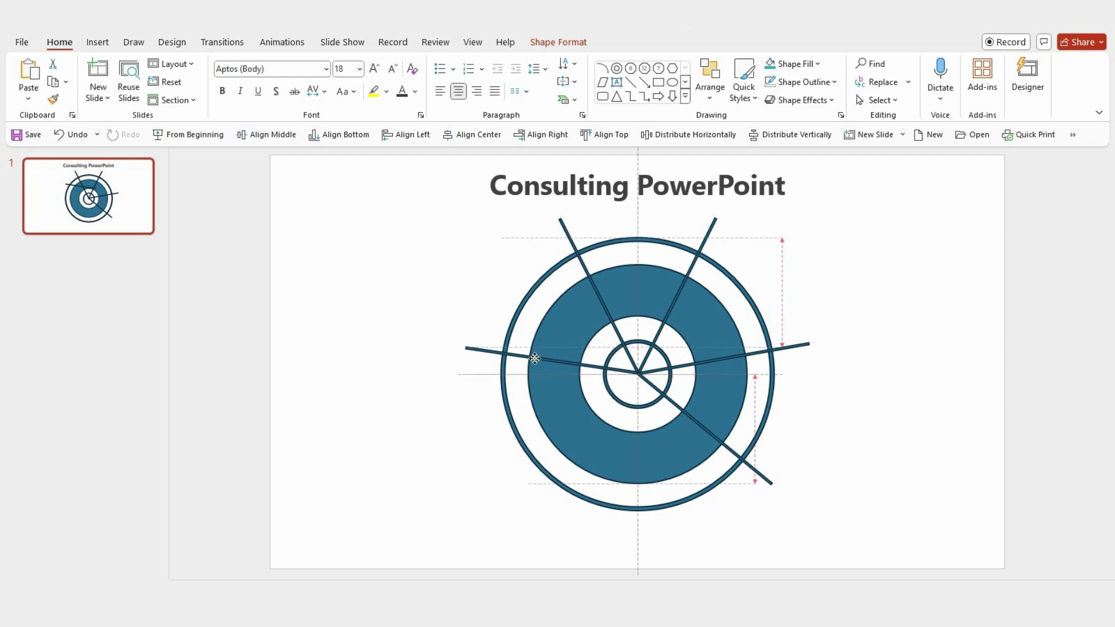
pyautogui.moveTo(490, 352)
pyautogui.keyDown('ctrl'); pyautogui.mouseDown()
pyautogui.moveTo(495, 377)
pyautogui.moveTo(465, 448)
pyautogui.mouseUp(); pyautogui.keyUp('ctrl')
pyautogui.moveTo(515, 414); pyautogui.dragTo(526, 455)
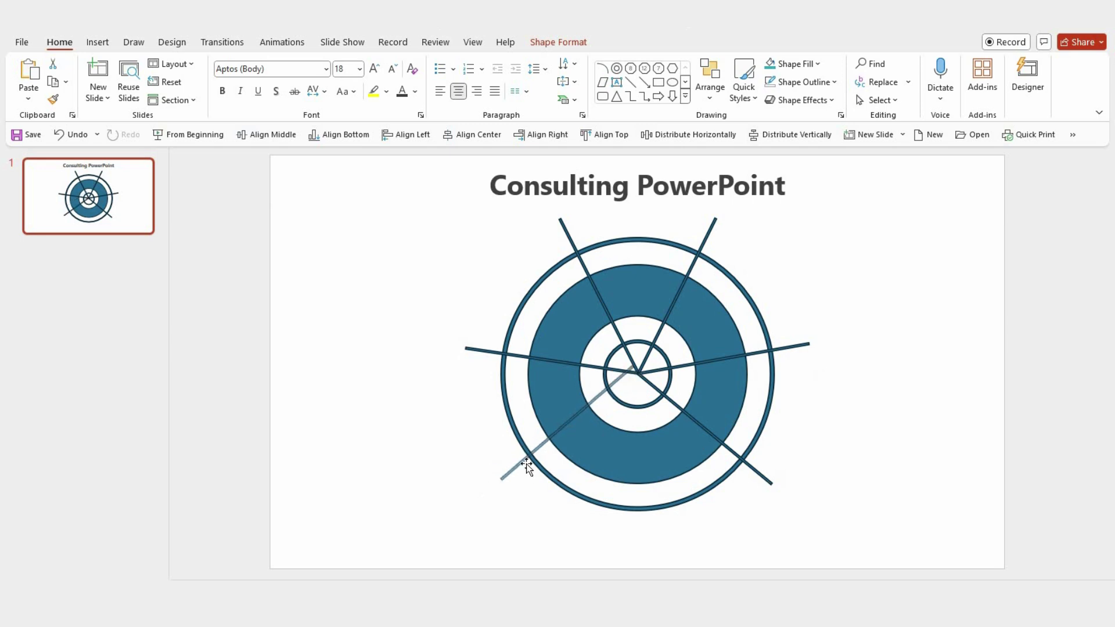
pyautogui.moveTo(483, 493); pyautogui.dragTo(501, 498)
pyautogui.moveTo(535, 459); pyautogui.dragTo(537, 452)
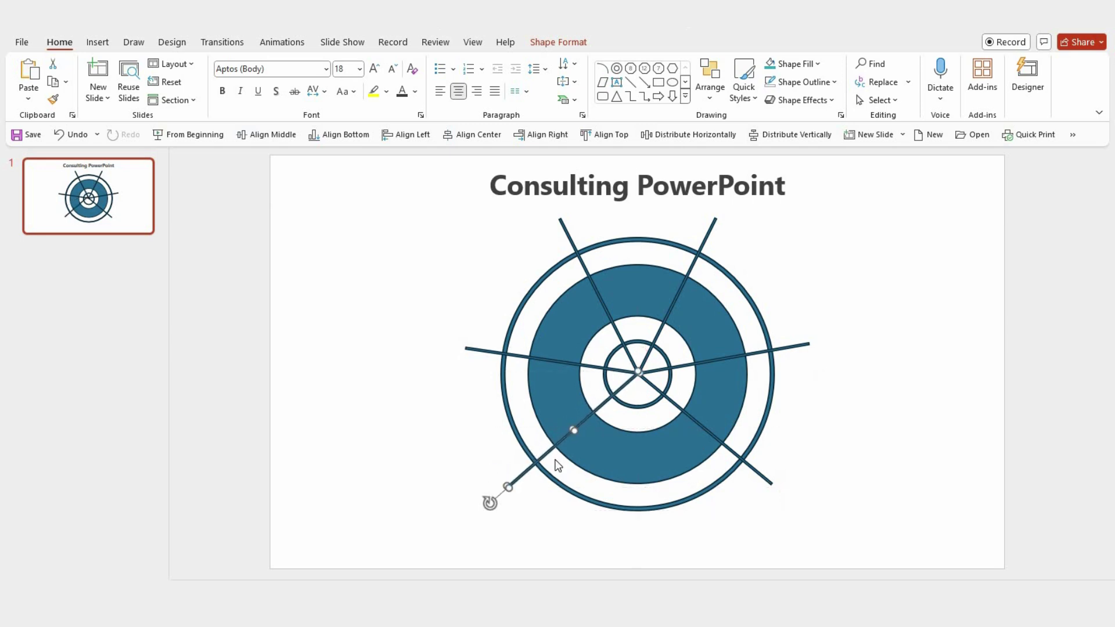
pyautogui.click(343, 281)
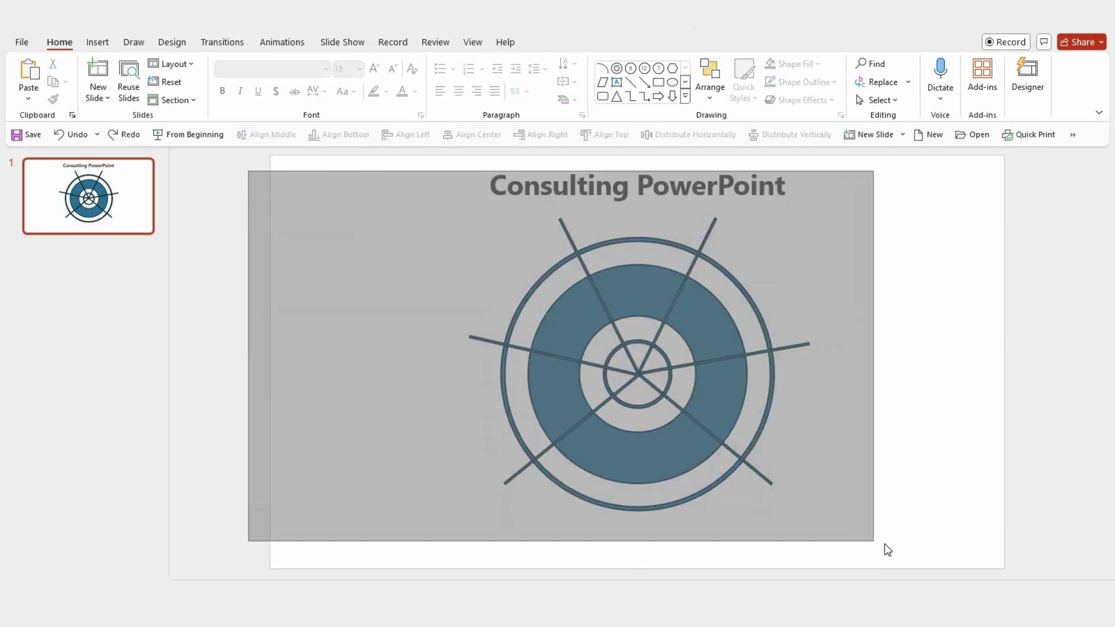
# Select all circles and lines and set Shape Outline to No Outline
pyautogui.moveTo(811, 511); pyautogui.dragTo(884, 544)
pyautogui.click(558, 42)
pyautogui.click(537, 82)
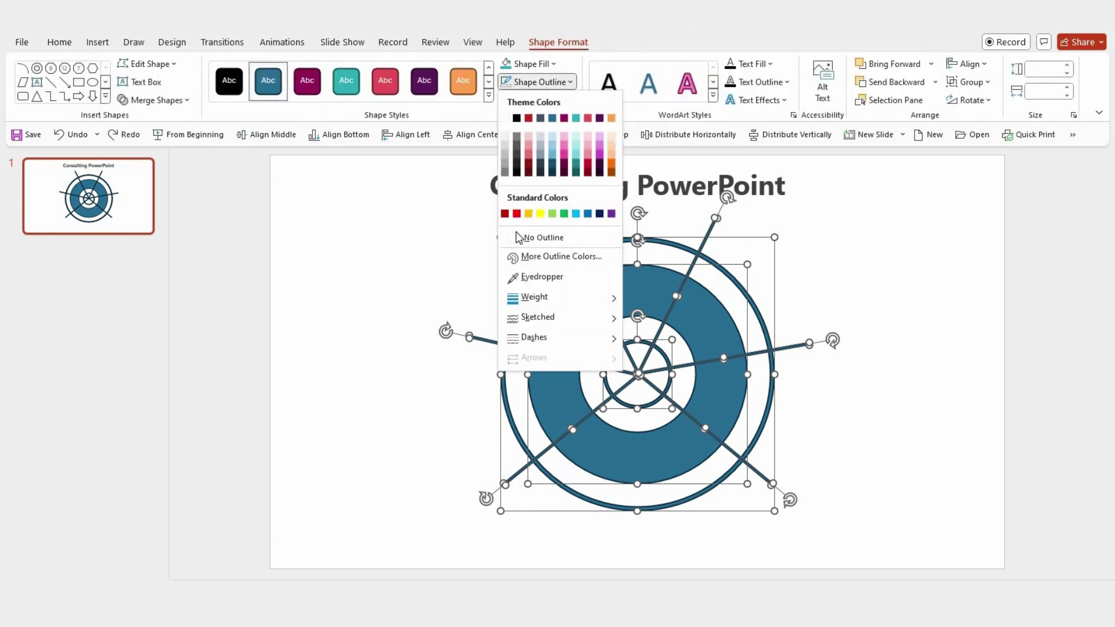
pyautogui.click(520, 234)
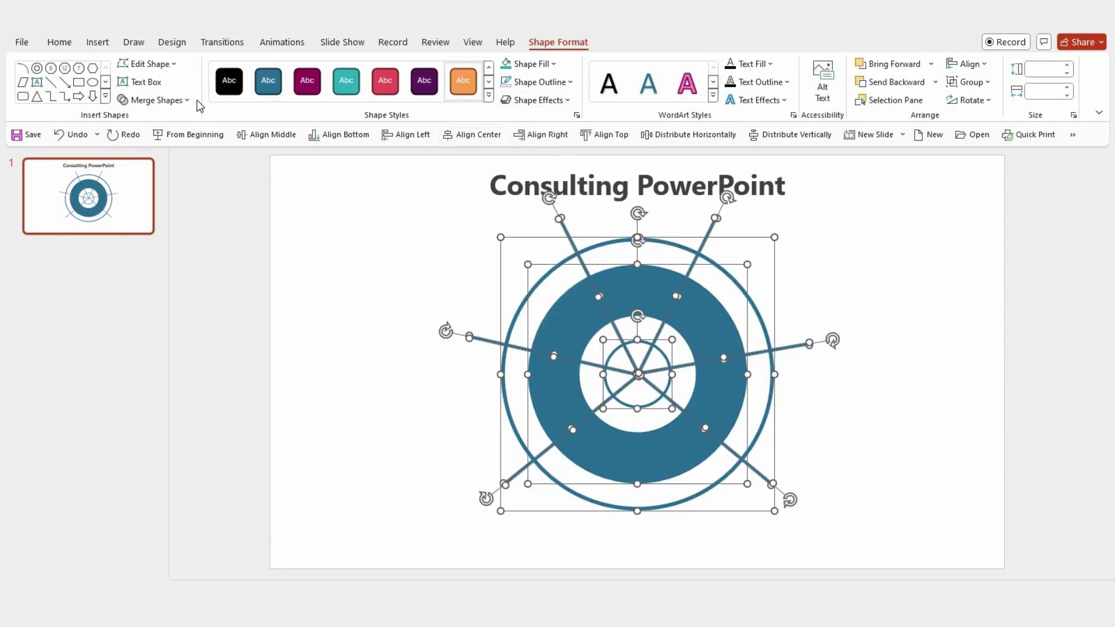
# Apply Merge Shapes > Fragment to break the diagram into pieces
pyautogui.click(152, 100)
pyautogui.click(154, 156)
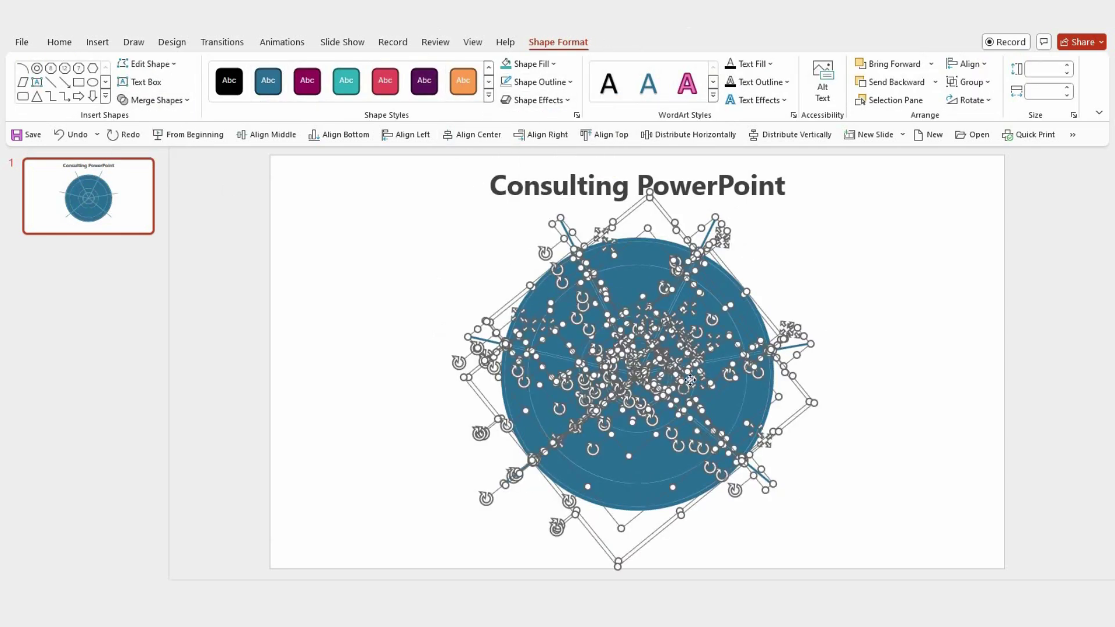
pyautogui.click(898, 360)
pyautogui.click(569, 238)
# Delete the spoke stubs and top band pieces outside the ring
pyautogui.press('Delete')
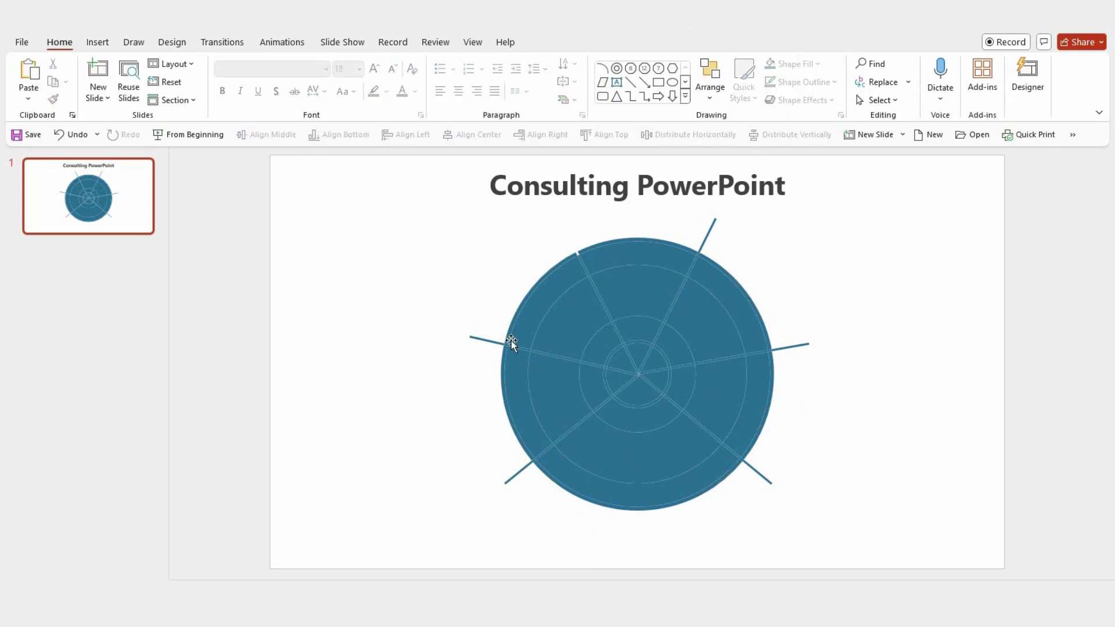
pyautogui.click(486, 340)
pyautogui.press('Delete')
pyautogui.click(563, 285)
pyautogui.press('Delete')
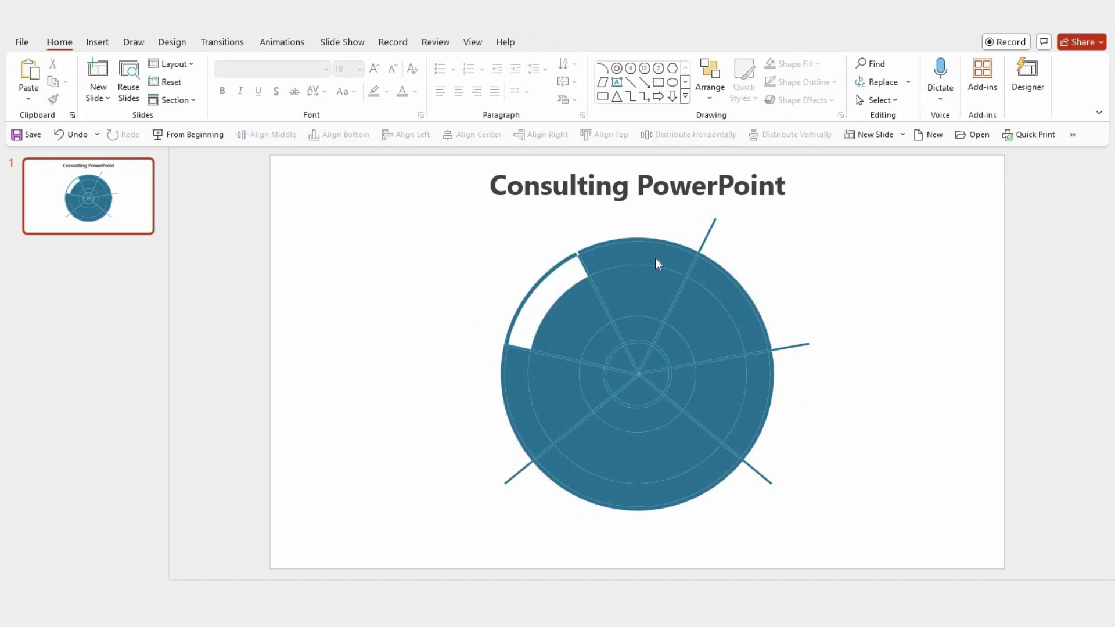
pyautogui.click(655, 258)
pyautogui.press('Delete')
pyautogui.click(695, 270)
pyautogui.press('Delete')
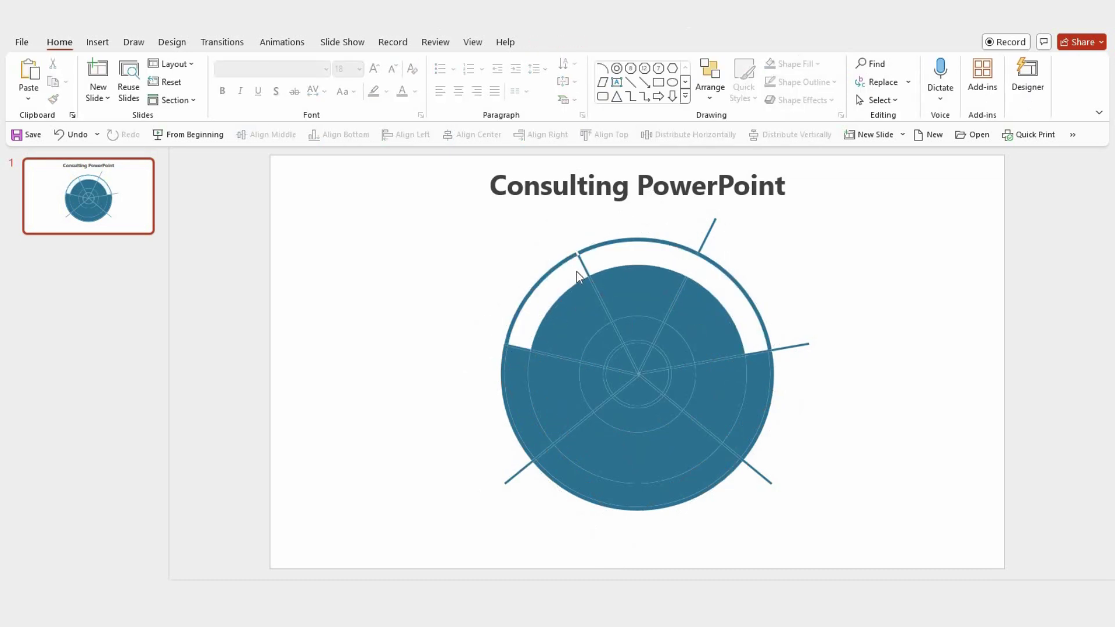
pyautogui.click(712, 232)
pyautogui.press('Delete')
pyautogui.click(697, 230)
pyautogui.press('Delete')
# Delete the inner blue segment and the inner ring segments near the centre
pyautogui.click(656, 336)
pyautogui.press('Delete')
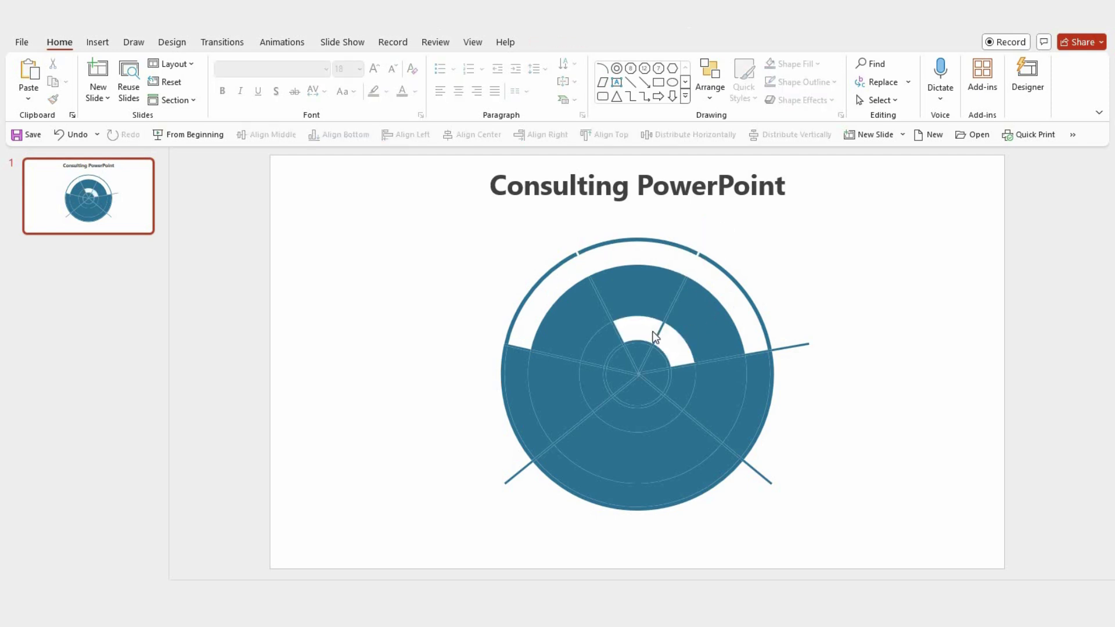
pyautogui.click(601, 343)
pyautogui.press('Delete')
pyautogui.click(591, 367)
pyautogui.press('Delete')
pyautogui.click(622, 414)
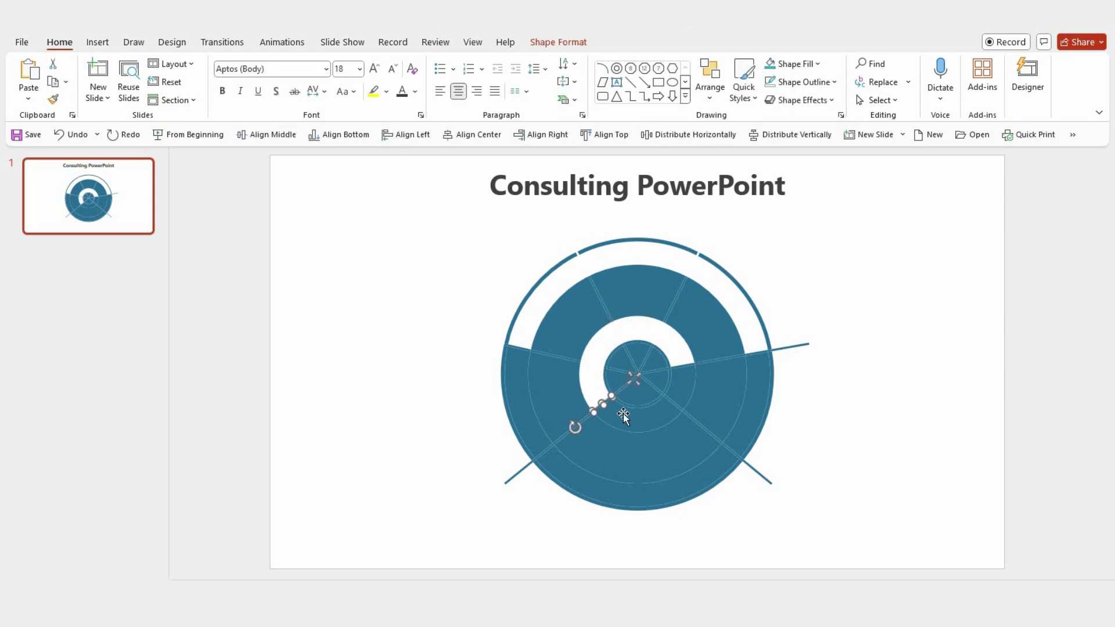
pyautogui.press('Delete')
# Remove the blue centre disc and the short lines inside the centre
pyautogui.click(688, 367)
pyautogui.press('Delete')
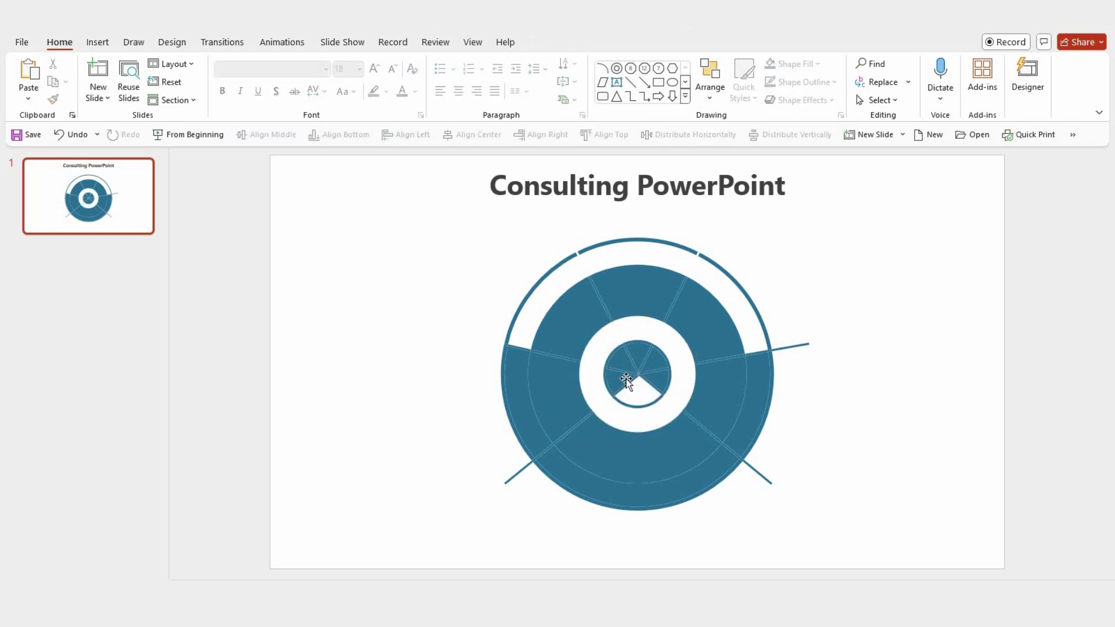
pyautogui.click(626, 378)
pyautogui.press('Delete')
pyautogui.click(638, 365)
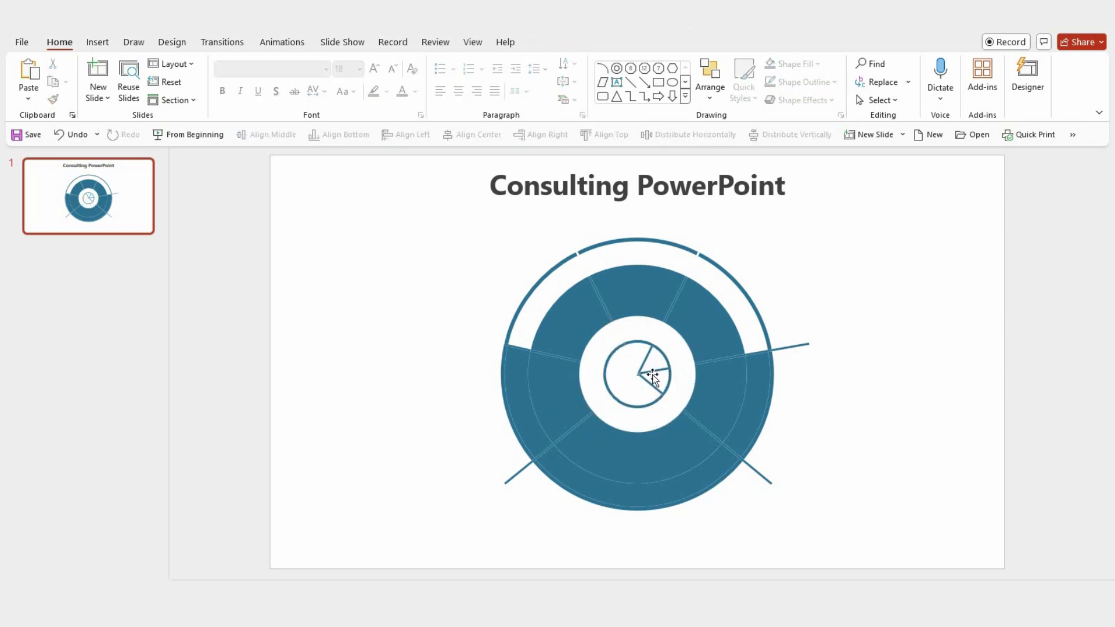
pyautogui.click(646, 384)
pyautogui.press('Delete')
pyautogui.click(668, 373)
pyautogui.press('Delete')
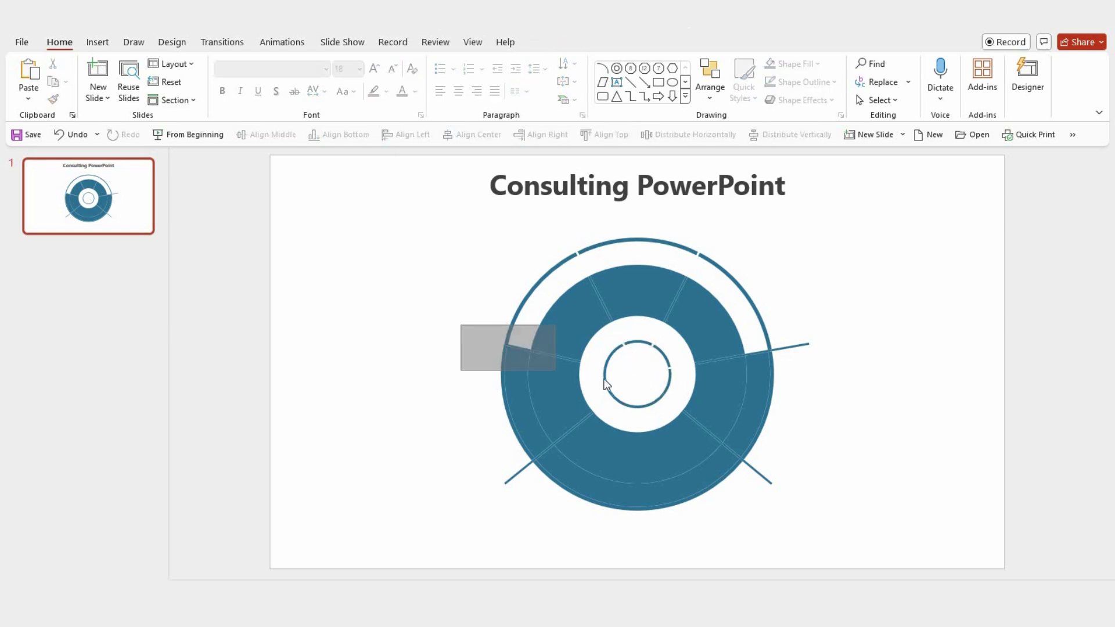
pyautogui.hotkey('ctrl', 'z')
pyautogui.click(634, 382)
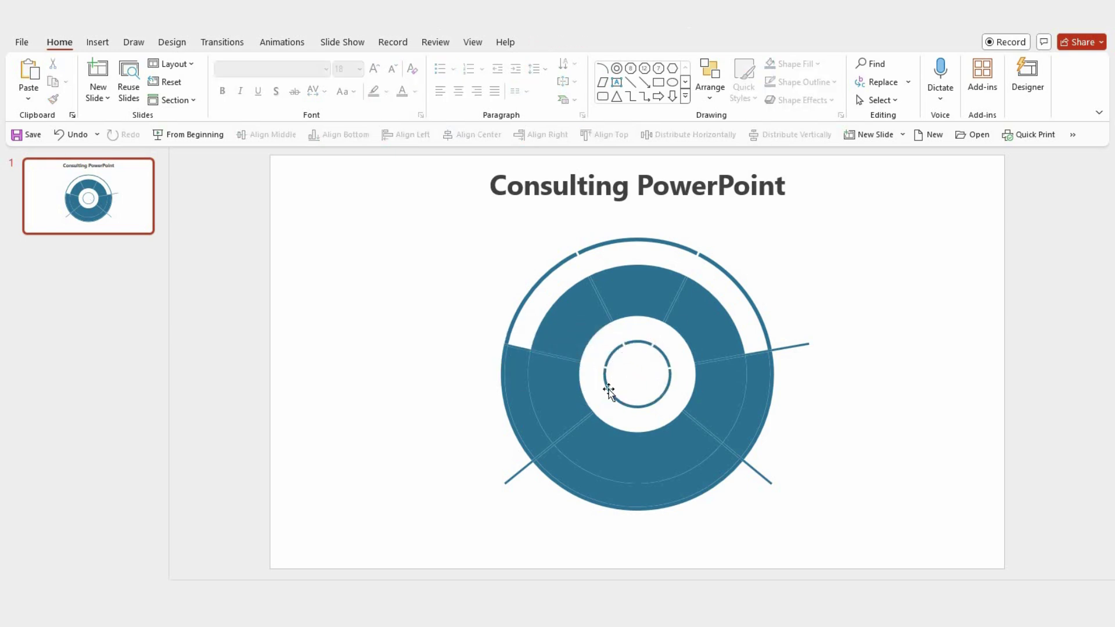
# Delete the short right-side line, lower-right spoke and lower band segment
pyautogui.click(721, 399)
pyautogui.hotkey('ctrl', 'z')
pyautogui.click(754, 352)
pyautogui.moveTo(831, 354); pyautogui.dragTo(786, 351)
pyautogui.moveTo(792, 398); pyautogui.dragTo(769, 504)
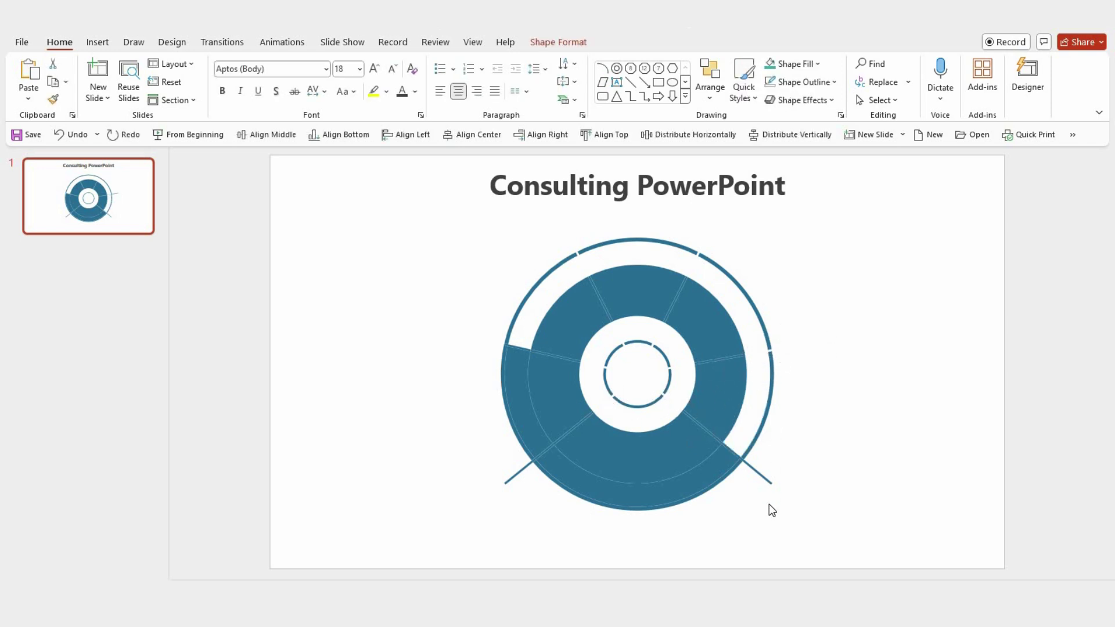
pyautogui.press('Delete')
pyautogui.moveTo(727, 454); pyautogui.dragTo(731, 448)
pyautogui.press('Delete')
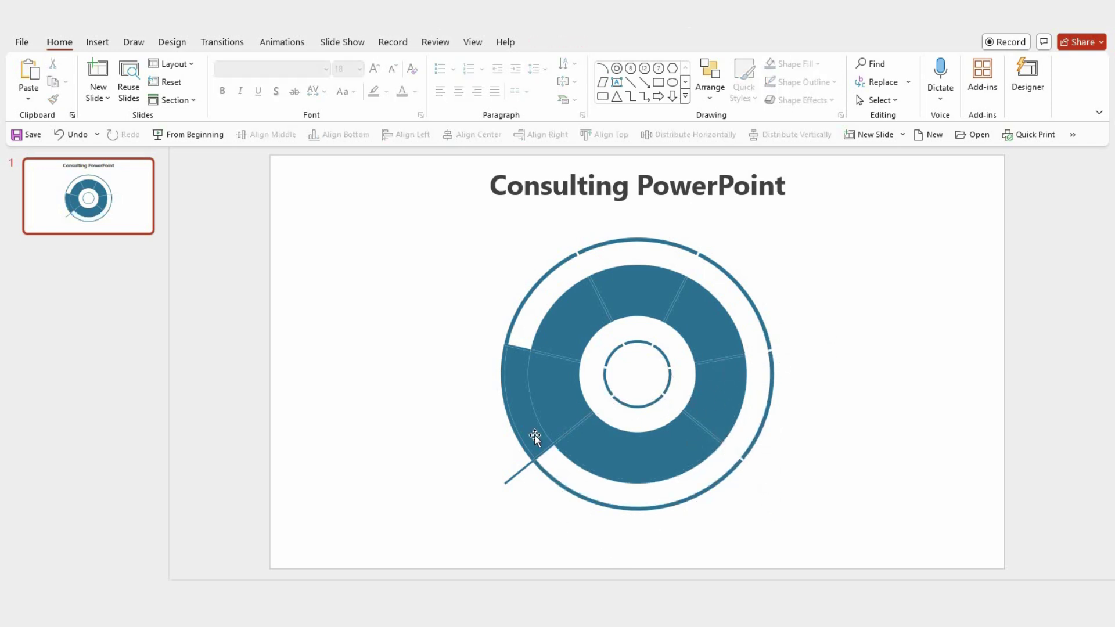
# Delete the left band segment, lower-left spoke, bottom outer arc and a small centre piece
pyautogui.click(534, 437)
pyautogui.press('Delete')
pyautogui.click(534, 446)
pyautogui.click(541, 484)
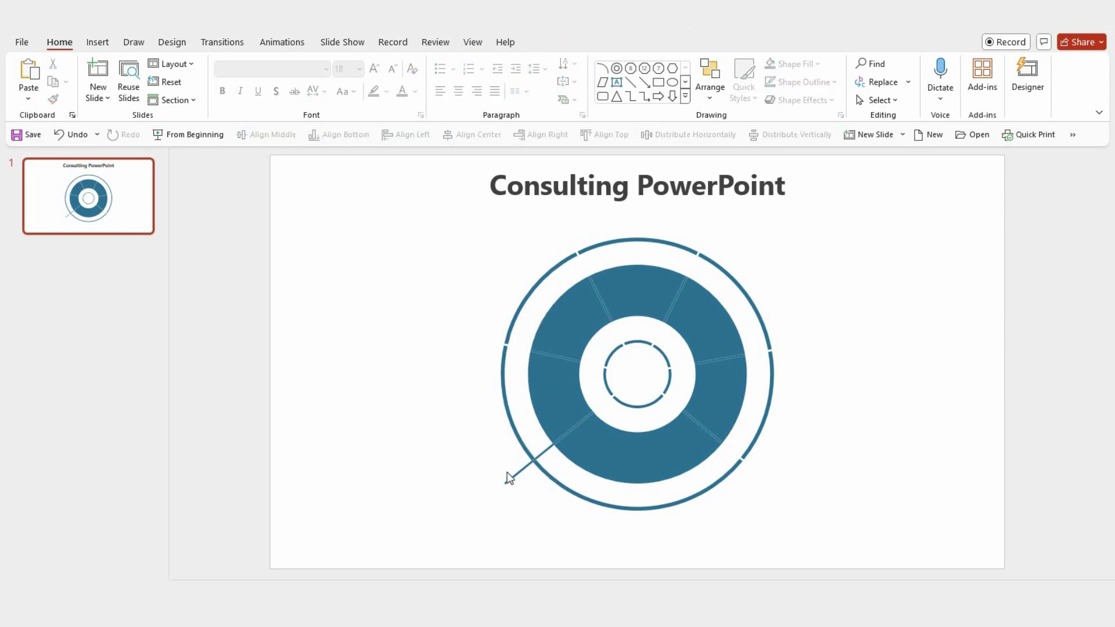
pyautogui.click(510, 477)
pyautogui.press('Delete')
pyautogui.click(637, 509)
pyautogui.press('Delete')
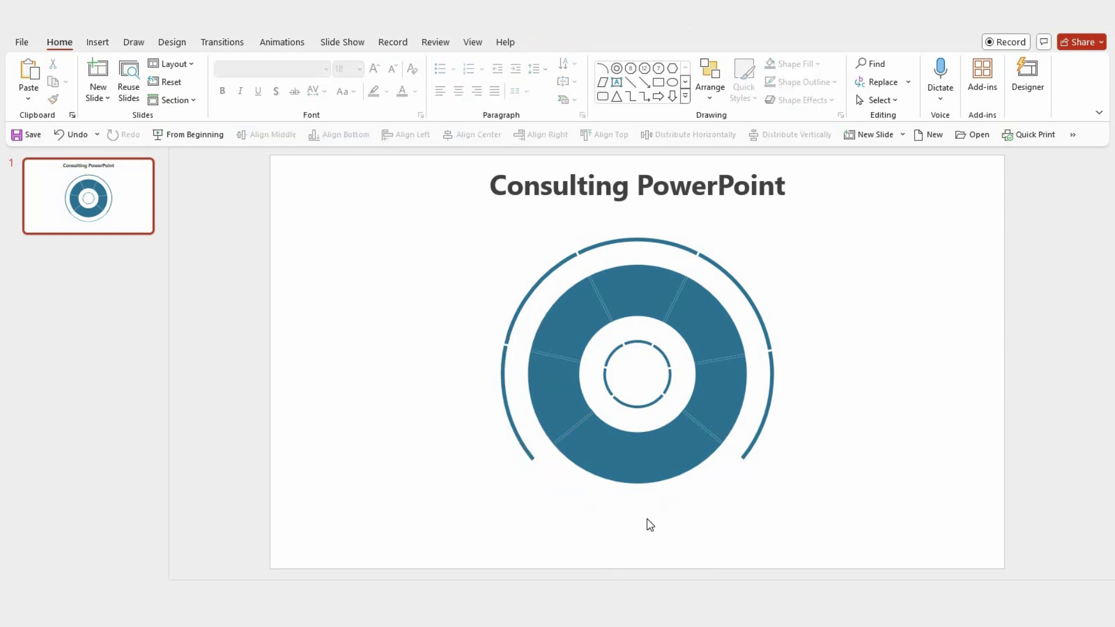
pyautogui.click(644, 406)
pyautogui.press('Delete')
pyautogui.click(560, 265)
# Move the upper-left rim arc down along the rim to the lower-left side
pyautogui.moveTo(629, 241); pyautogui.dragTo(626, 251)
pyautogui.hotkey('ctrl', 'z')
pyautogui.click(576, 255)
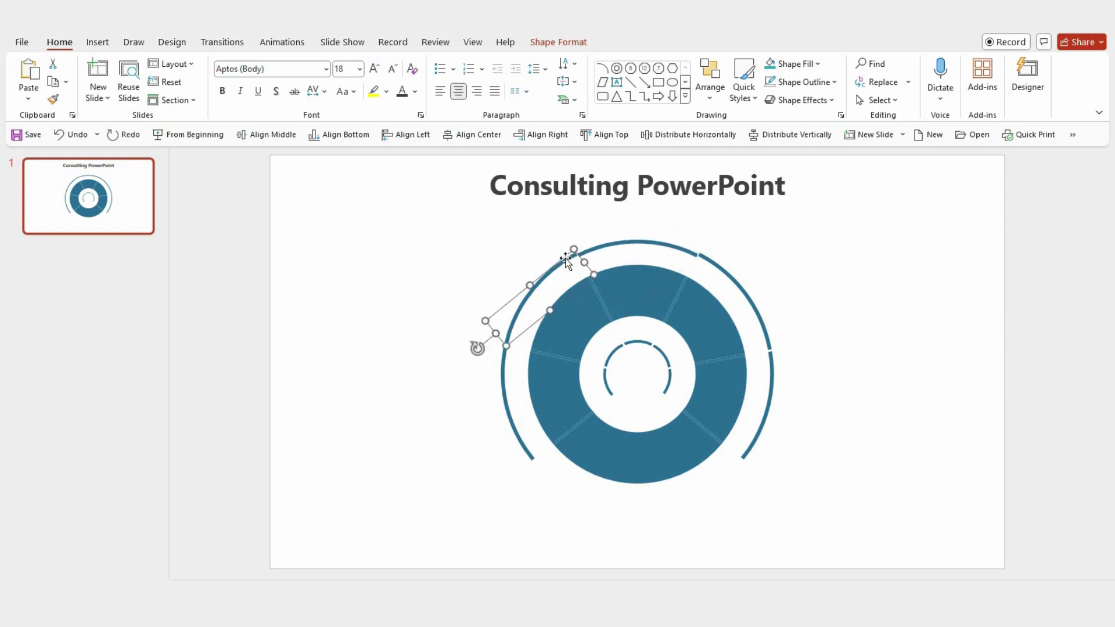
pyautogui.hotkey('ctrl', 'Right')
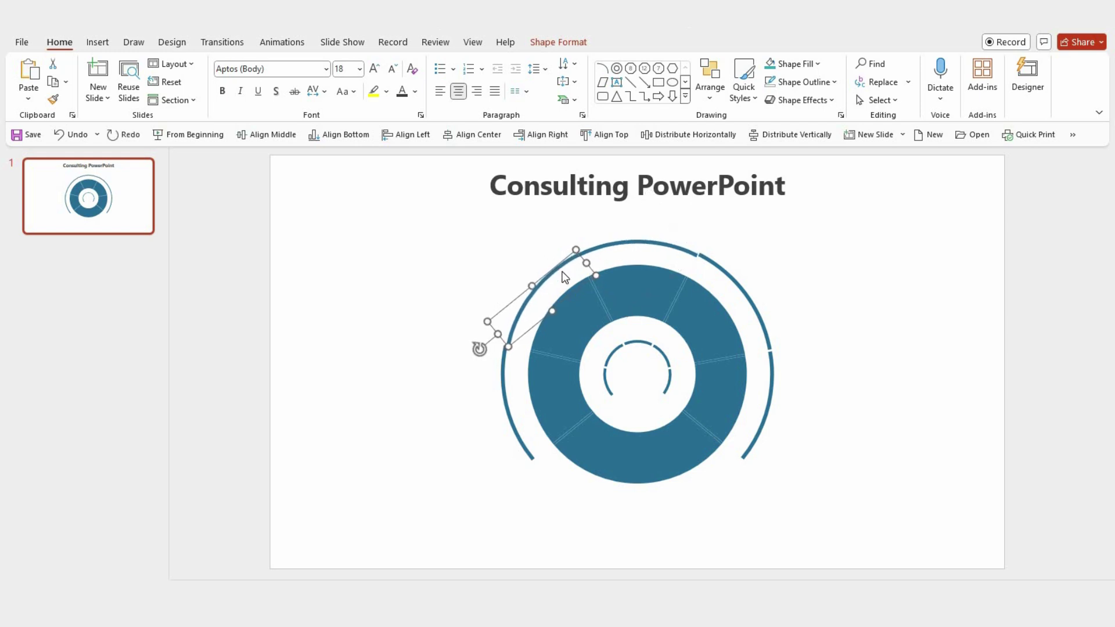
pyautogui.moveTo(497, 366); pyautogui.dragTo(465, 467)
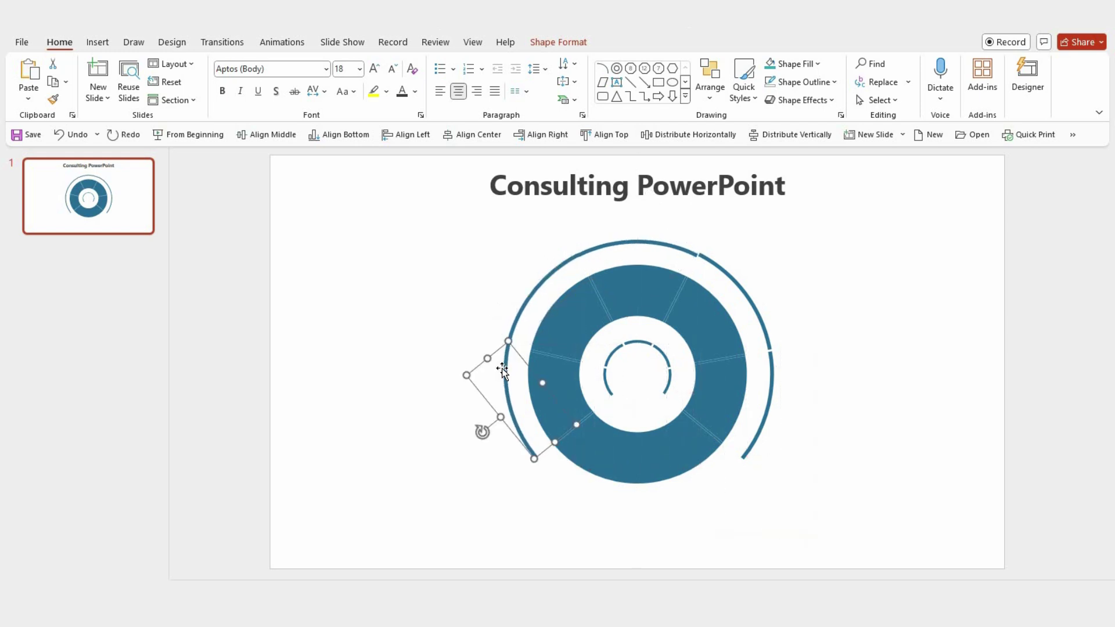
# Move the upper-right rim arc down the right side of the rim
pyautogui.click(730, 275)
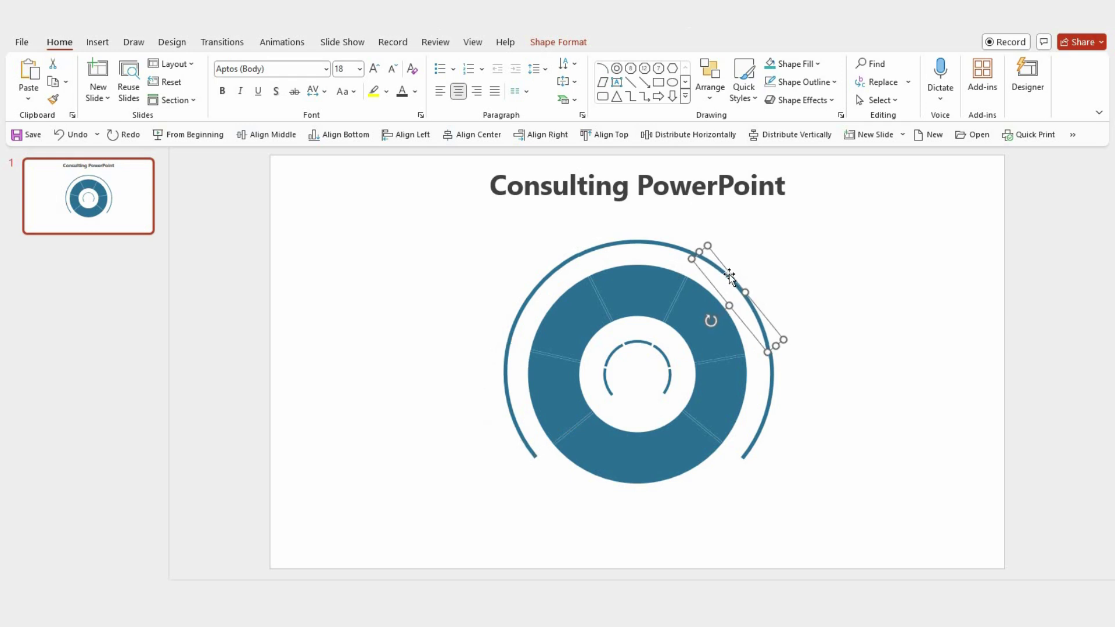
pyautogui.click(734, 284)
pyautogui.click(737, 287)
pyautogui.click(744, 290)
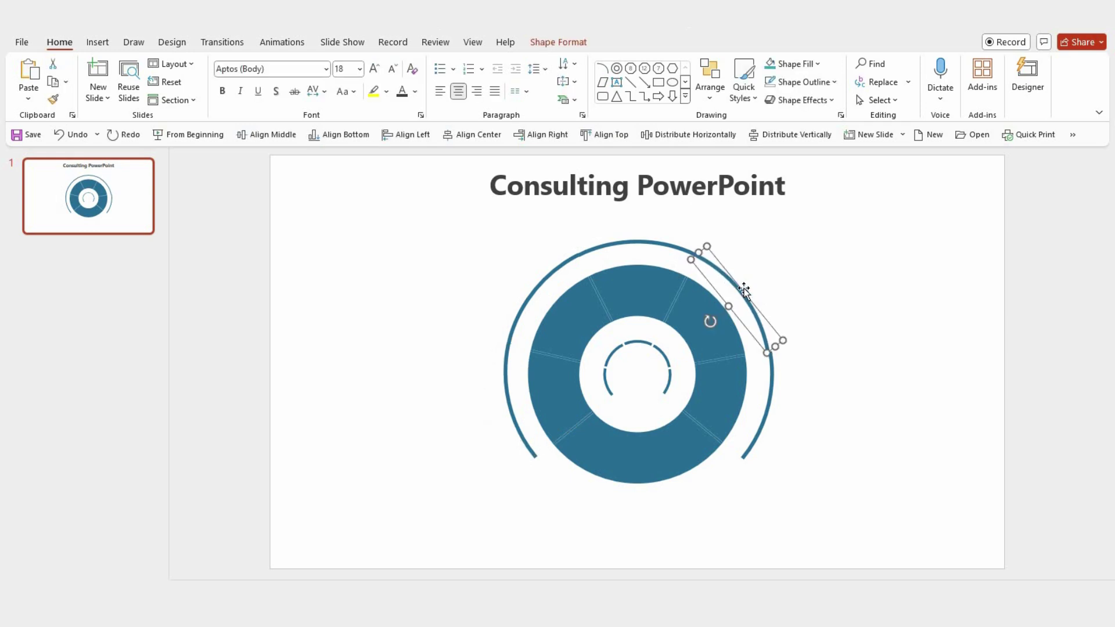
pyautogui.moveTo(772, 394); pyautogui.dragTo(811, 377)
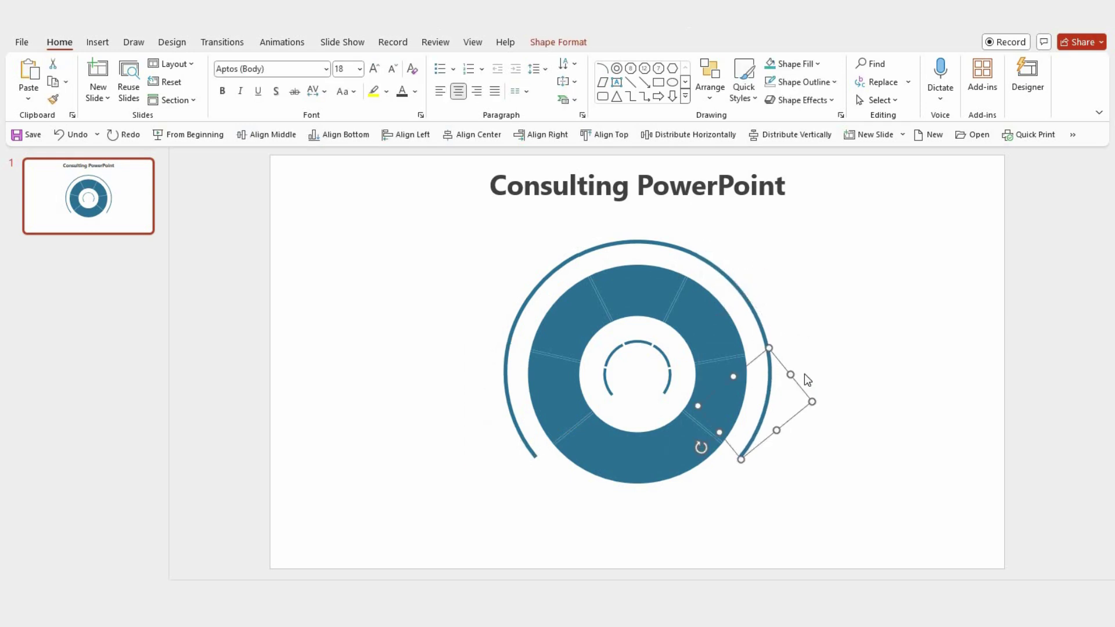
pyautogui.click(803, 374)
pyautogui.click(769, 369)
pyautogui.click(783, 366)
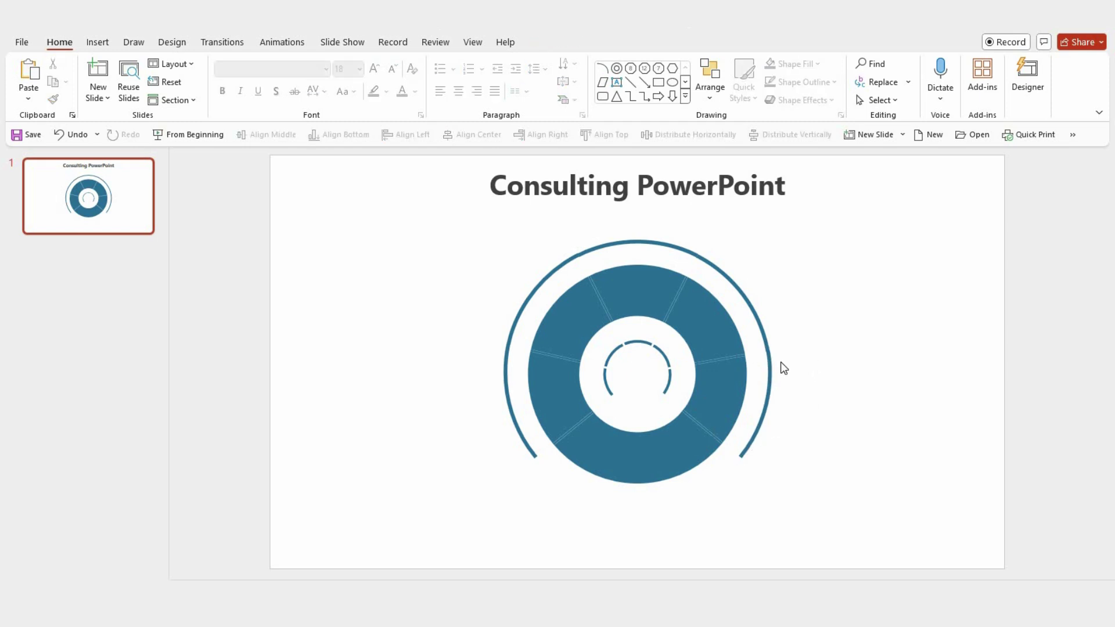
# Drag the small inner arc pieces together to form a continuous arc
pyautogui.scroll(2, 608, 403)
pyautogui.click(633, 336)
pyautogui.moveTo(633, 336)
pyautogui.mouseDown()
pyautogui.moveTo(610, 353)
pyautogui.moveTo(598, 384)
pyautogui.mouseUp()
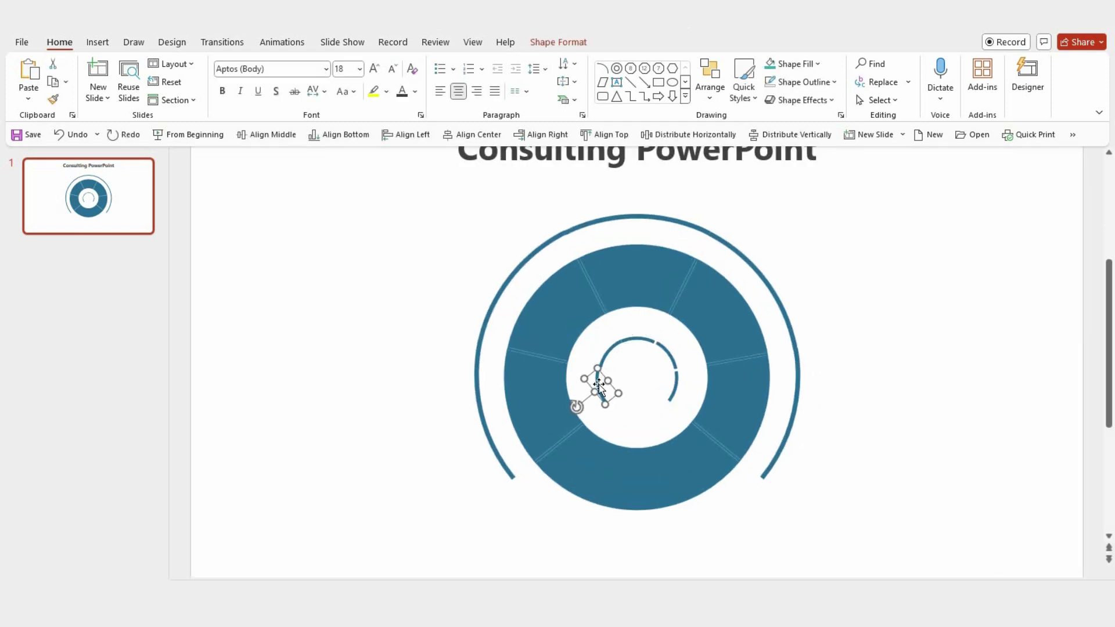
pyautogui.click(642, 381)
pyautogui.click(602, 381)
pyautogui.click(655, 372)
pyautogui.moveTo(605, 388); pyautogui.dragTo(672, 383)
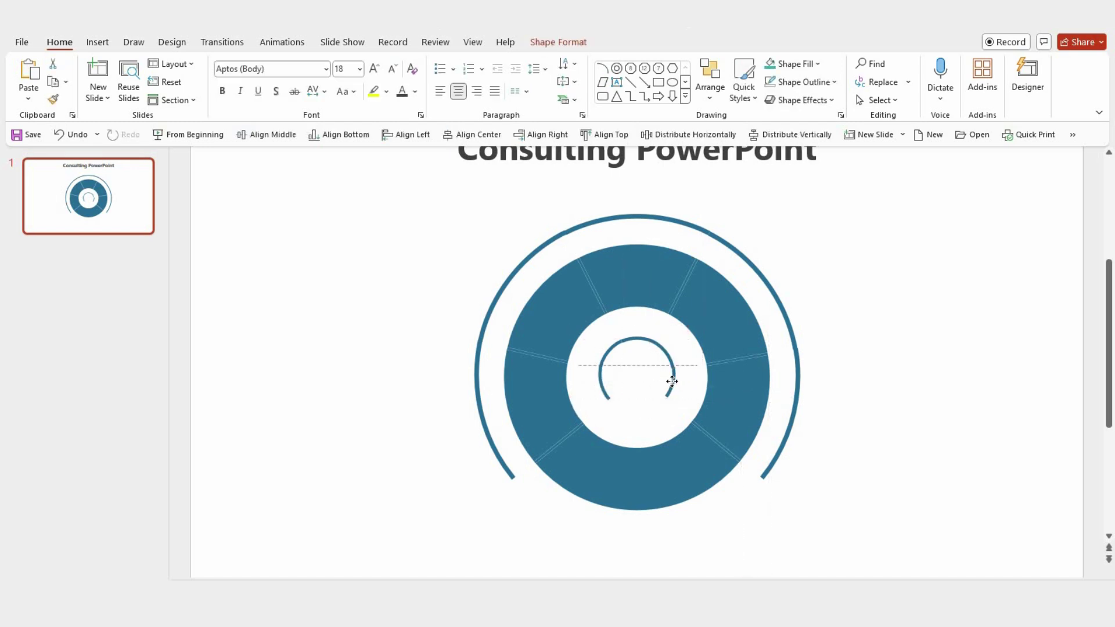
pyautogui.moveTo(671, 383); pyautogui.dragTo(674, 381)
pyautogui.click(600, 422)
# Group the arc pieces with Ctrl+G and enlarge the group to centre it in the hole
pyautogui.moveTo(600, 422)
pyautogui.mouseDown()
pyautogui.moveTo(684, 378)
pyautogui.moveTo(687, 338)
pyautogui.mouseUp()
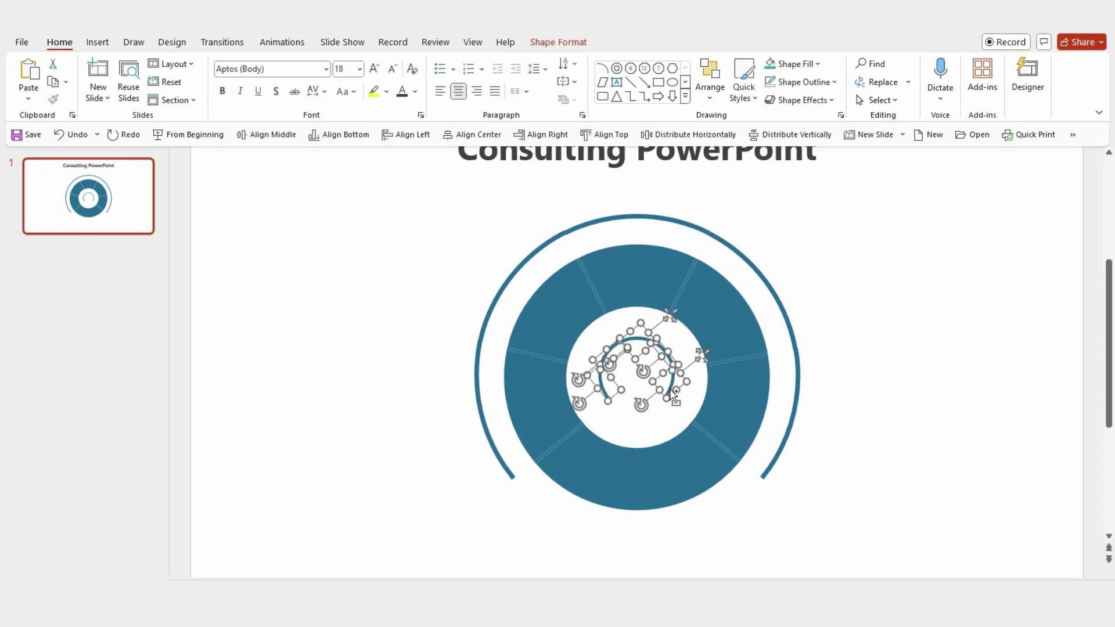
pyautogui.hotkey('ctrl', 'g')
pyautogui.moveTo(691, 403)
pyautogui.mouseDown()
pyautogui.moveTo(708, 418)
pyautogui.moveTo(684, 393)
pyautogui.mouseUp()
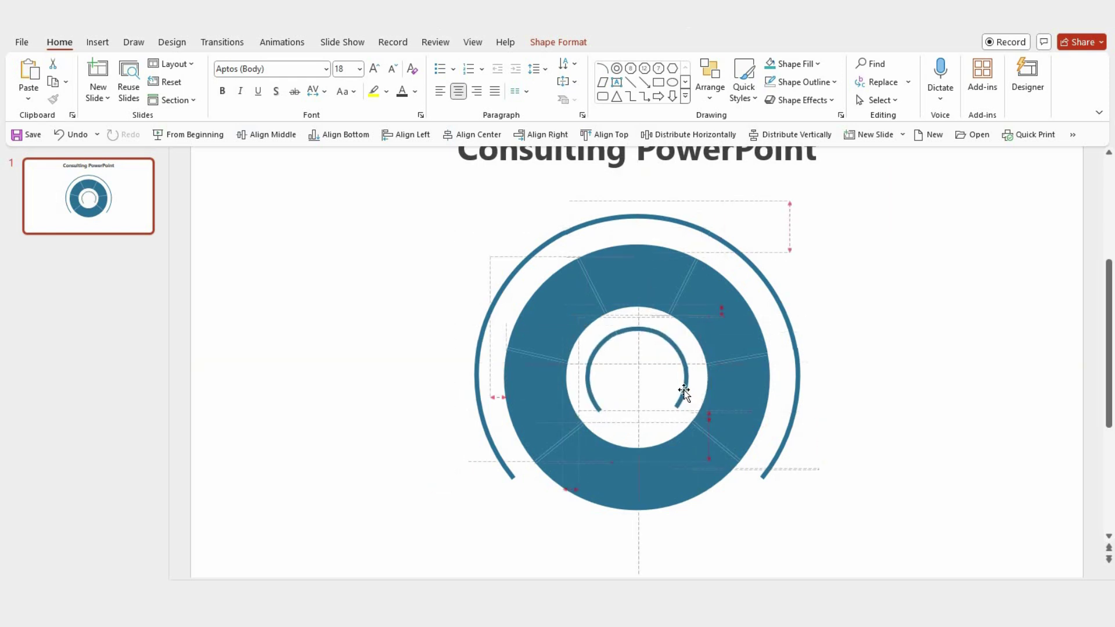
pyautogui.hotkey('ctrl', 'shift', 'g')
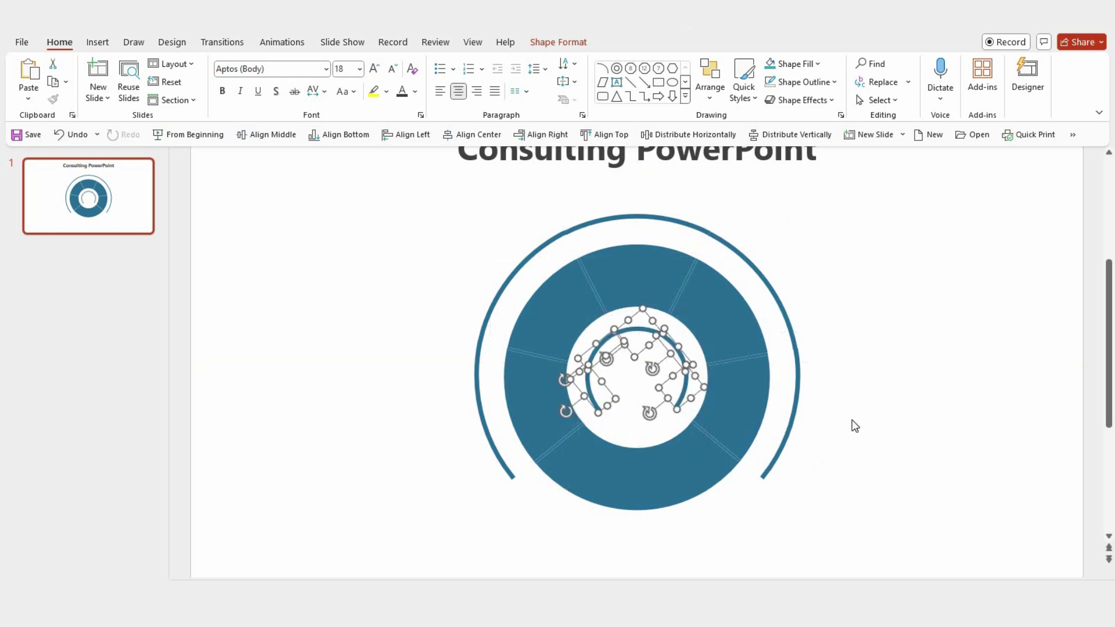
pyautogui.scroll(-1, 859, 427)
pyautogui.click(828, 400)
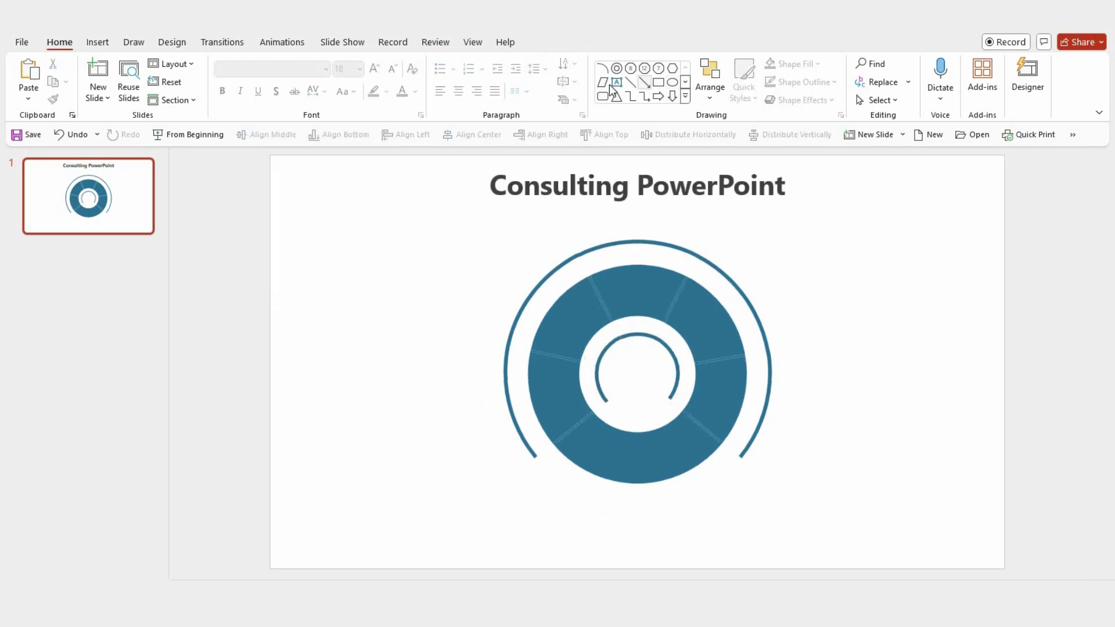
# Draw a small isosceles triangle at the top of the ring with no outline
pyautogui.moveTo(619, 251); pyautogui.dragTo(670, 281)
pyautogui.click(543, 237)
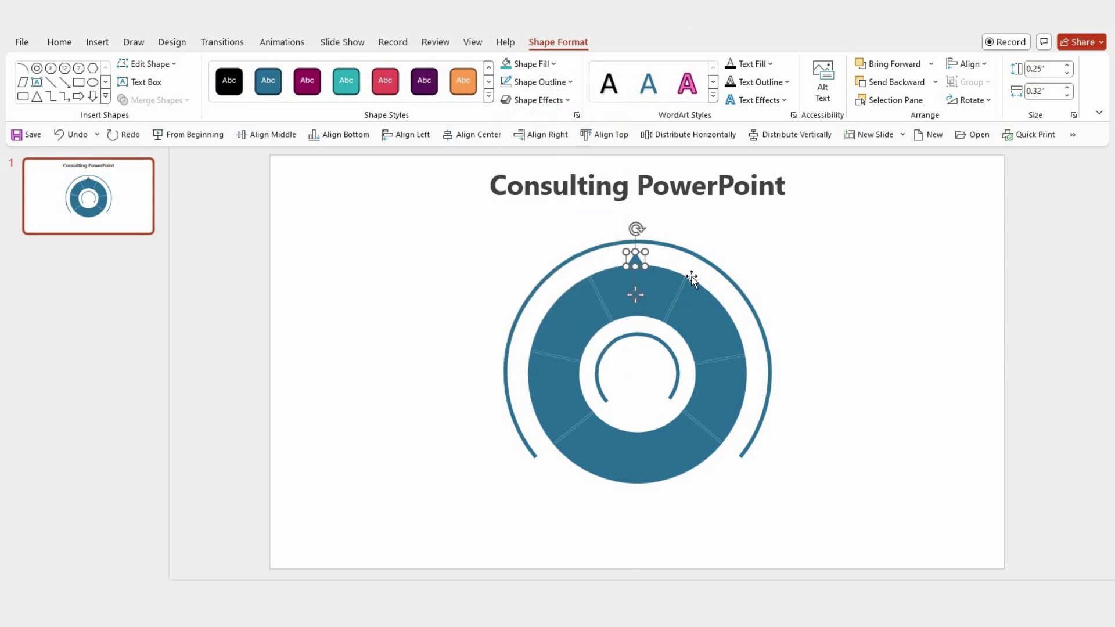
pyautogui.press('Escape')
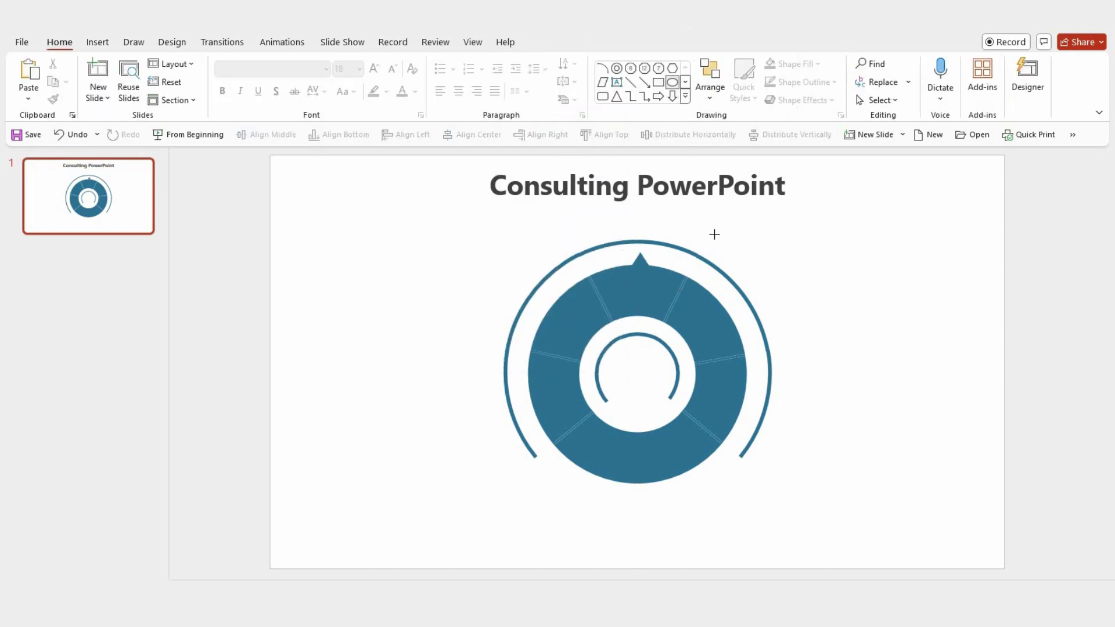
# Draw a small outline-free circle and place it on the outer rim above the triangle
pyautogui.moveTo(727, 244); pyautogui.dragTo(718, 235)
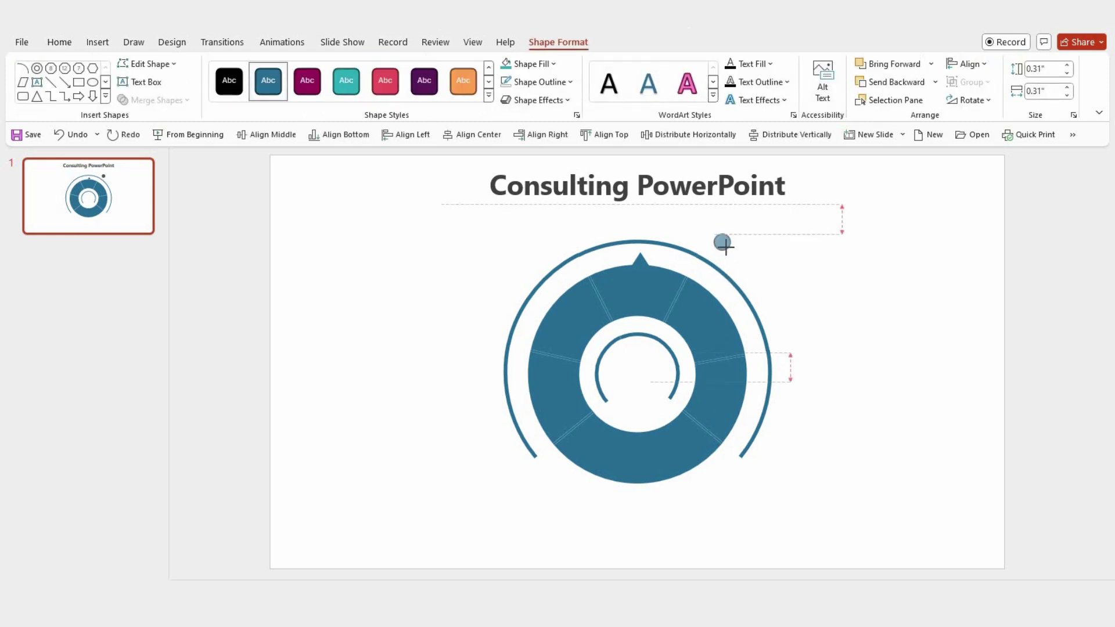
pyautogui.moveTo(719, 277); pyautogui.dragTo(637, 277)
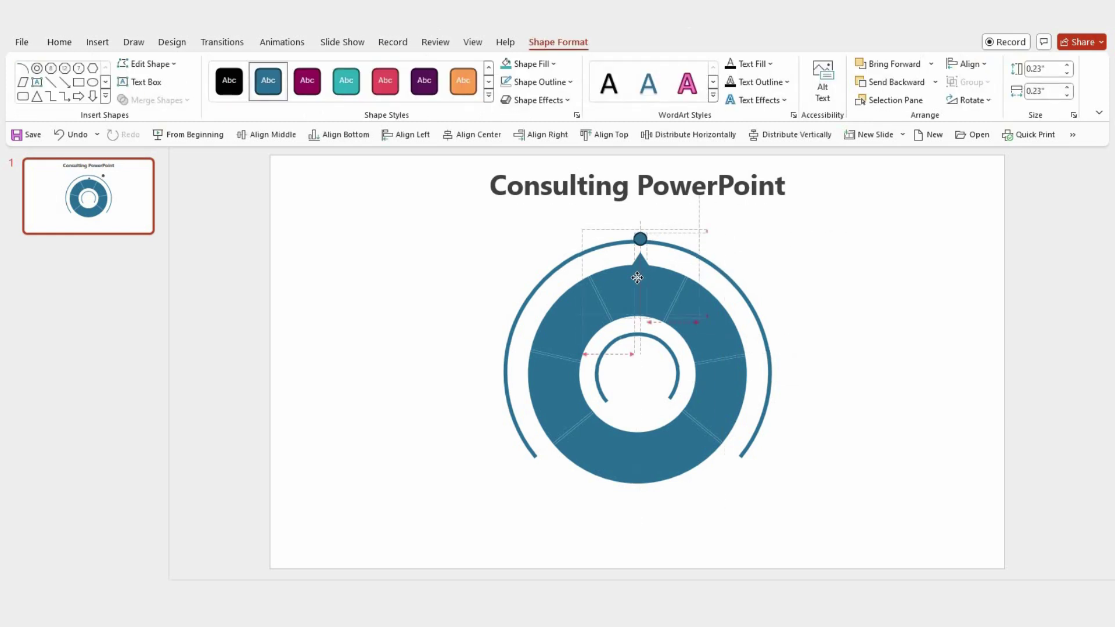
pyautogui.click(569, 83)
pyautogui.click(602, 238)
pyautogui.click(637, 256)
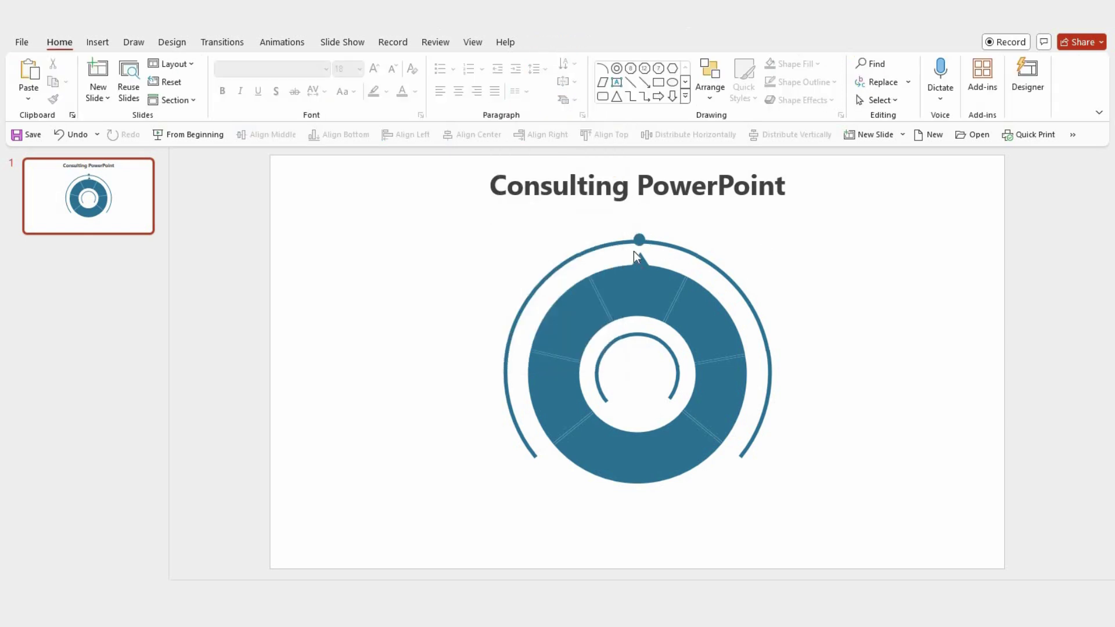
# Group the triangle and dot into one marker and place rotated copies on the ring's right side
pyautogui.keyDown('shift'); pyautogui.click(644, 242); pyautogui.keyUp('shift')
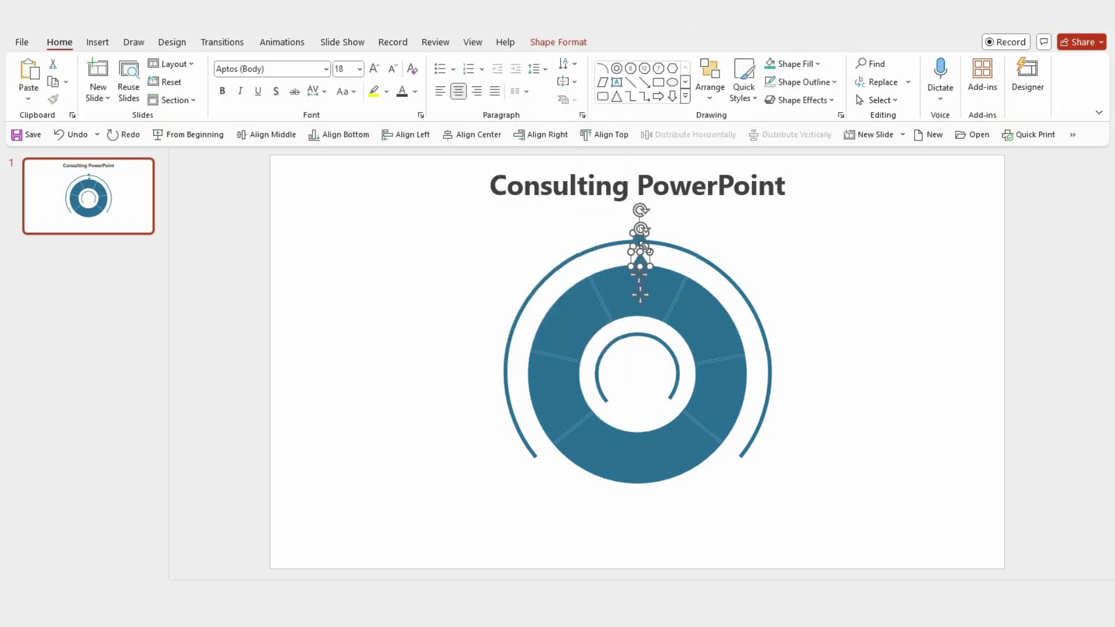
pyautogui.hotkey('ctrl', 'g')
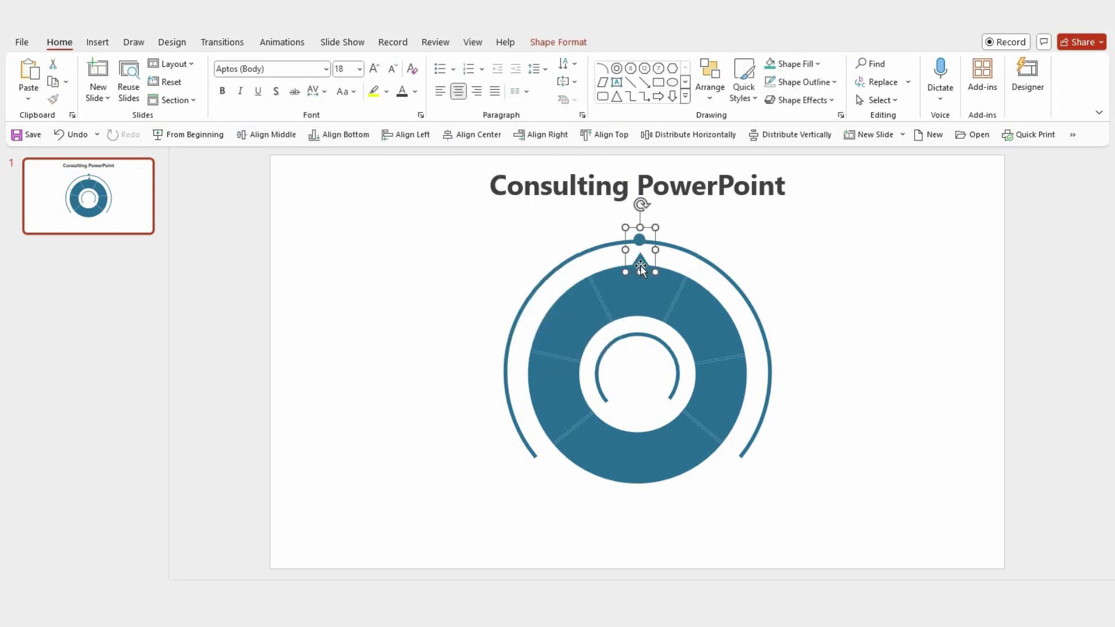
pyautogui.hotkey('ctrl', 'd')
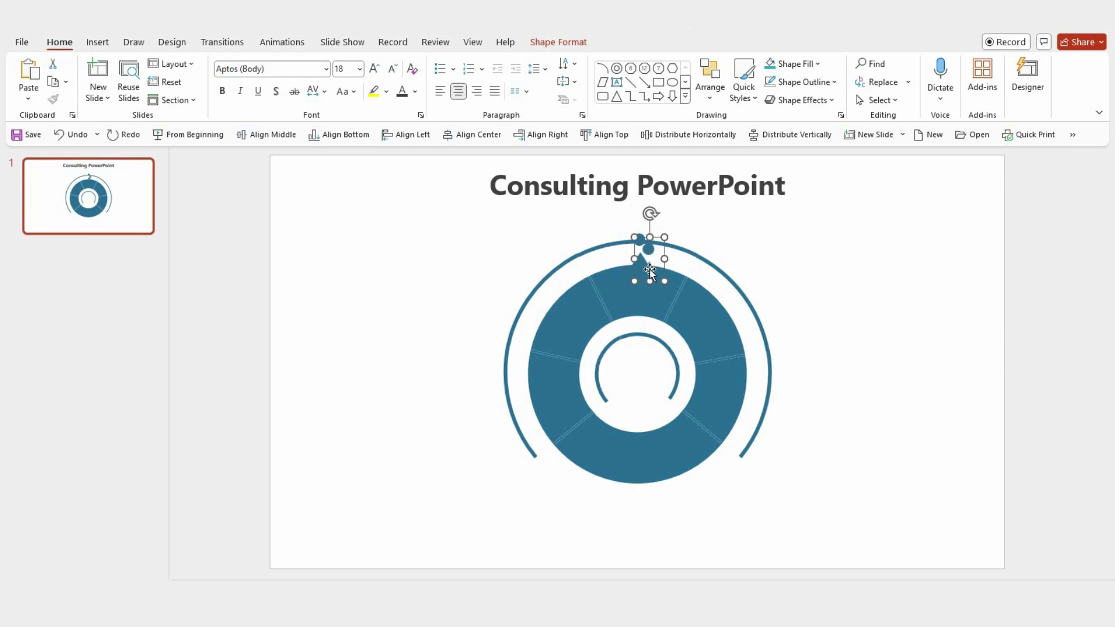
pyautogui.moveTo(649, 270); pyautogui.dragTo(730, 298)
pyautogui.moveTo(729, 250)
pyautogui.mouseDown()
pyautogui.moveTo(769, 281)
pyautogui.moveTo(769, 267)
pyautogui.mouseUp()
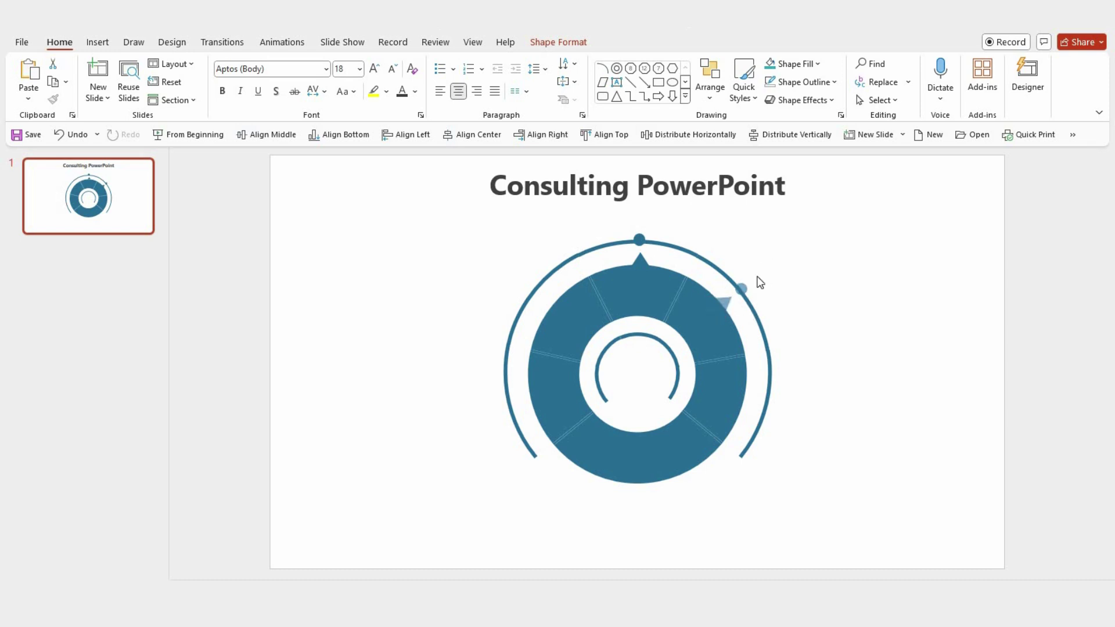
pyautogui.moveTo(724, 299); pyautogui.dragTo(755, 400)
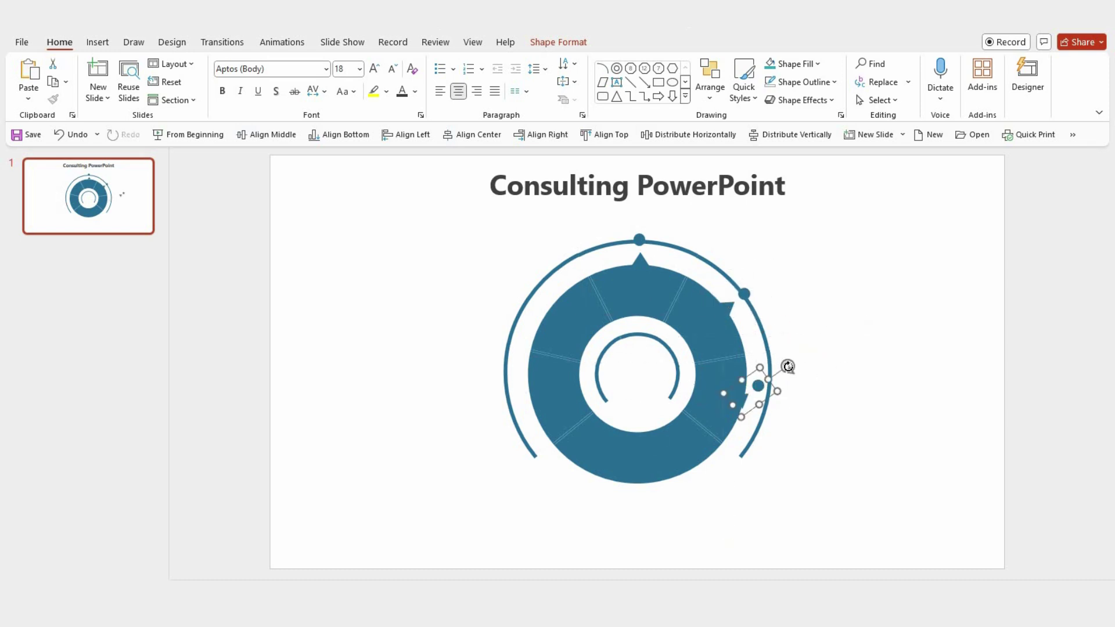
pyautogui.moveTo(786, 366)
pyautogui.mouseDown()
pyautogui.moveTo(790, 415)
pyautogui.moveTo(760, 427)
pyautogui.moveTo(803, 422)
pyautogui.moveTo(762, 426)
pyautogui.mouseUp()
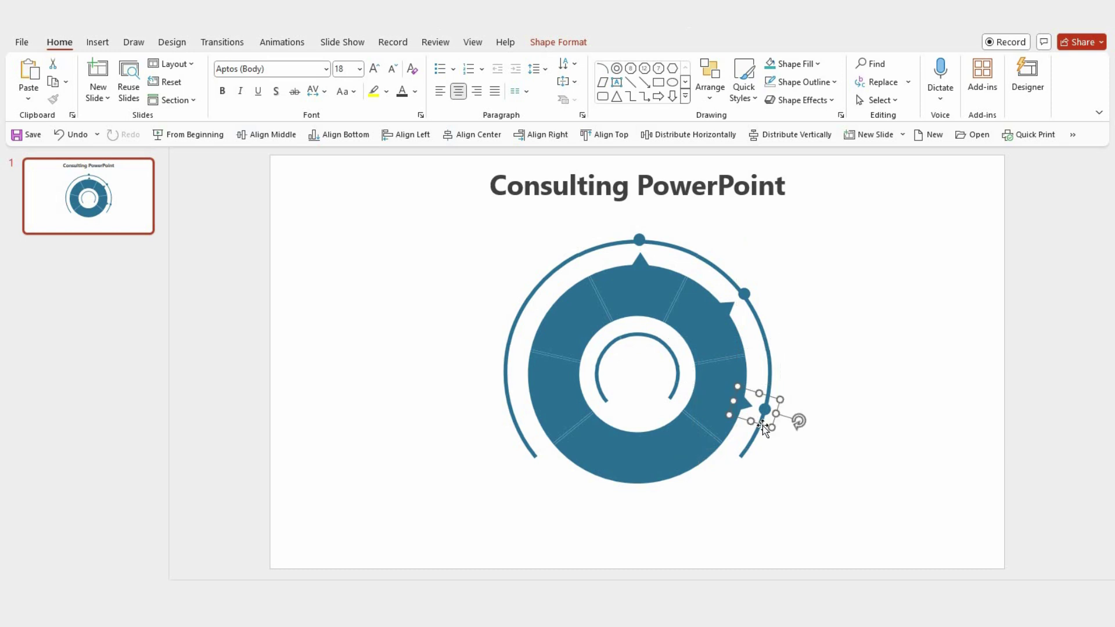
pyautogui.hotkey('ctrl', 'z')
# Add rotated marker copies on the ring's upper-left and left side
pyautogui.click(640, 259)
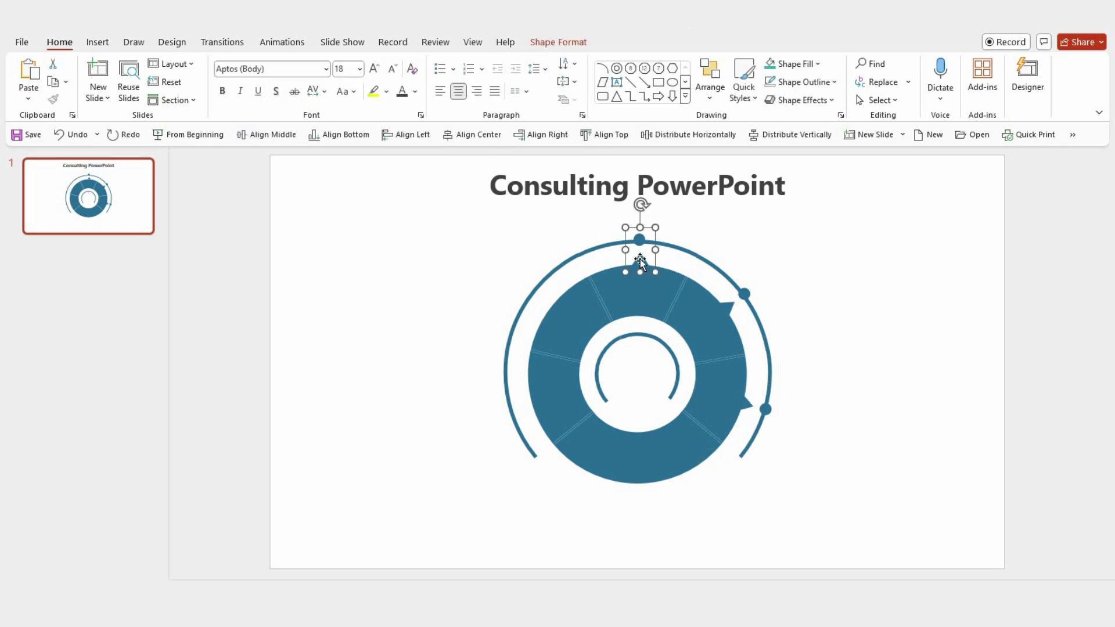
pyautogui.moveTo(640, 259); pyautogui.dragTo(570, 295)
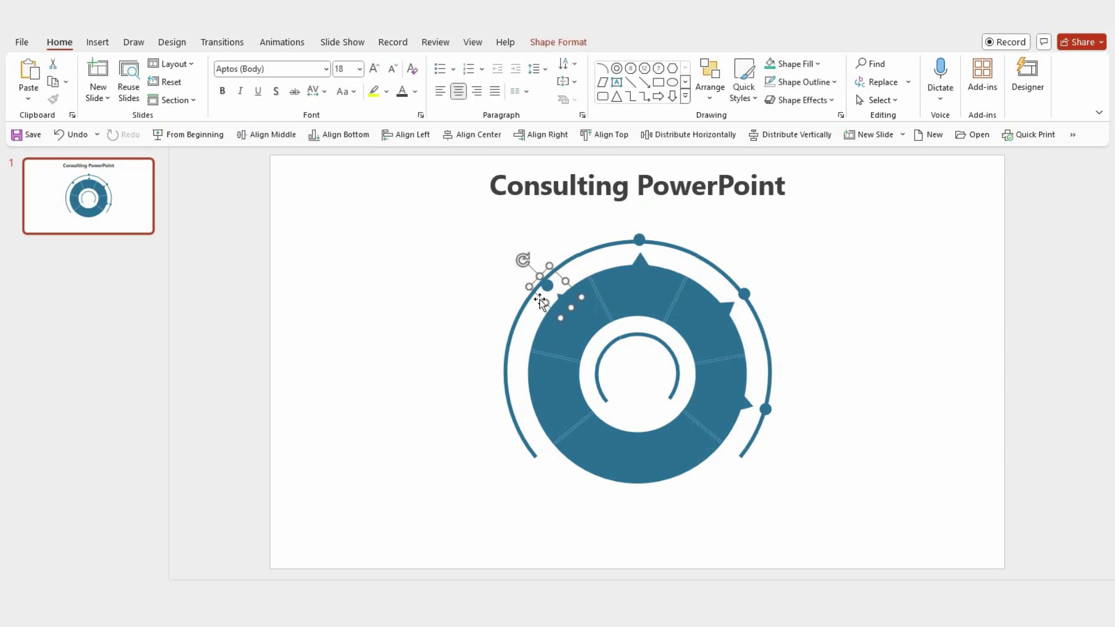
pyautogui.moveTo(522, 259); pyautogui.dragTo(507, 263)
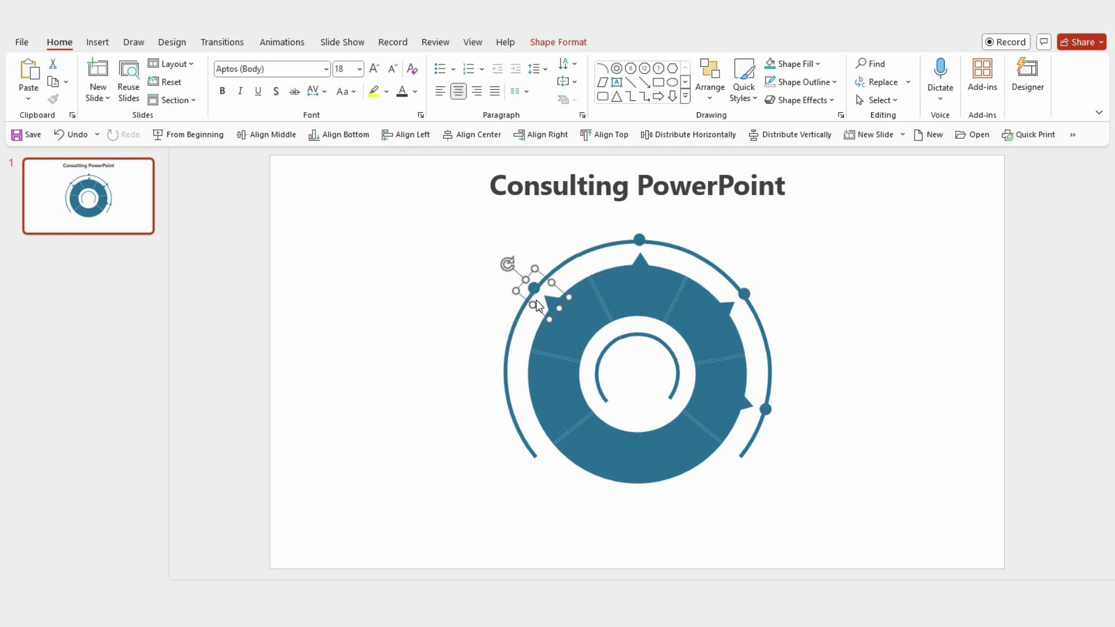
pyautogui.hotkey('ctrl', 'z')
pyautogui.press('Left')
pyautogui.press('Down')
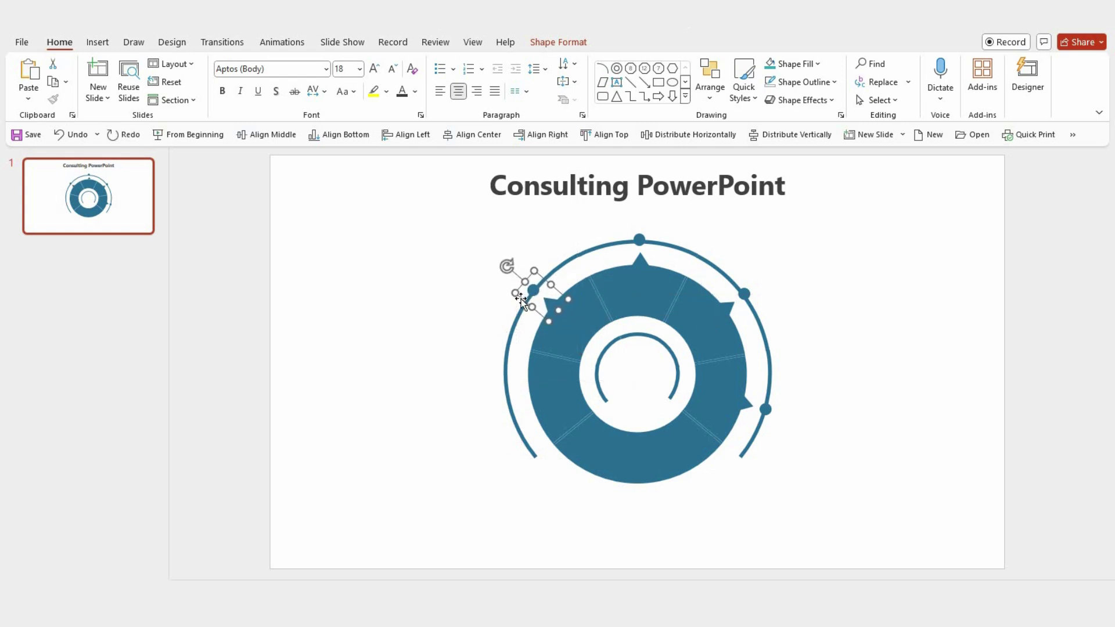
pyautogui.moveTo(521, 298)
pyautogui.mouseDown()
pyautogui.moveTo(518, 397)
pyautogui.moveTo(471, 406)
pyautogui.mouseUp()
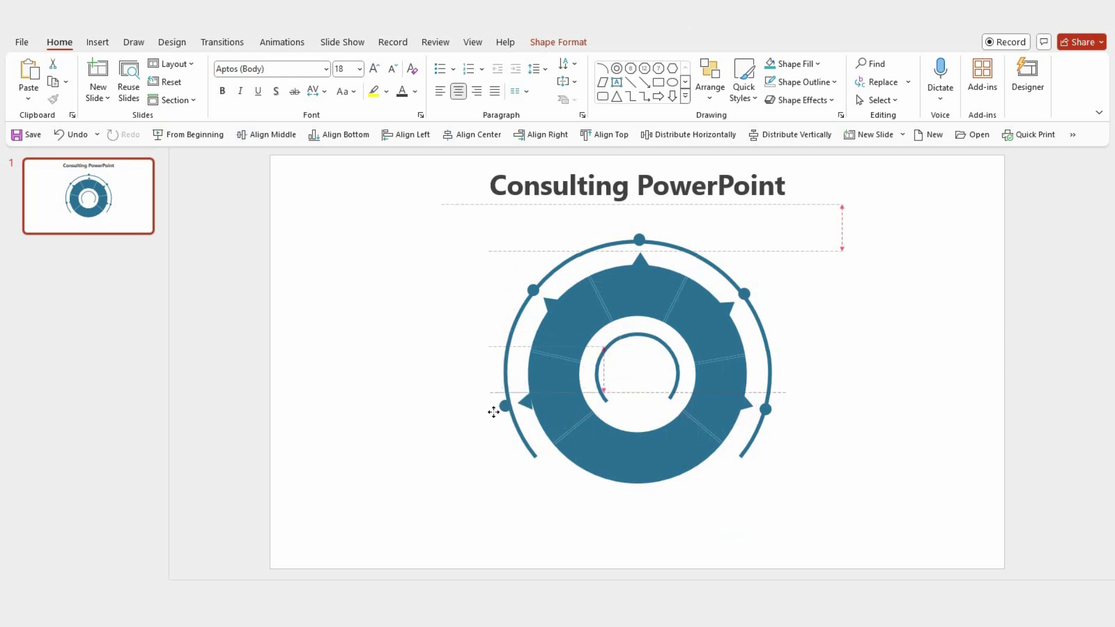
pyautogui.hotkey('ctrl', 'z')
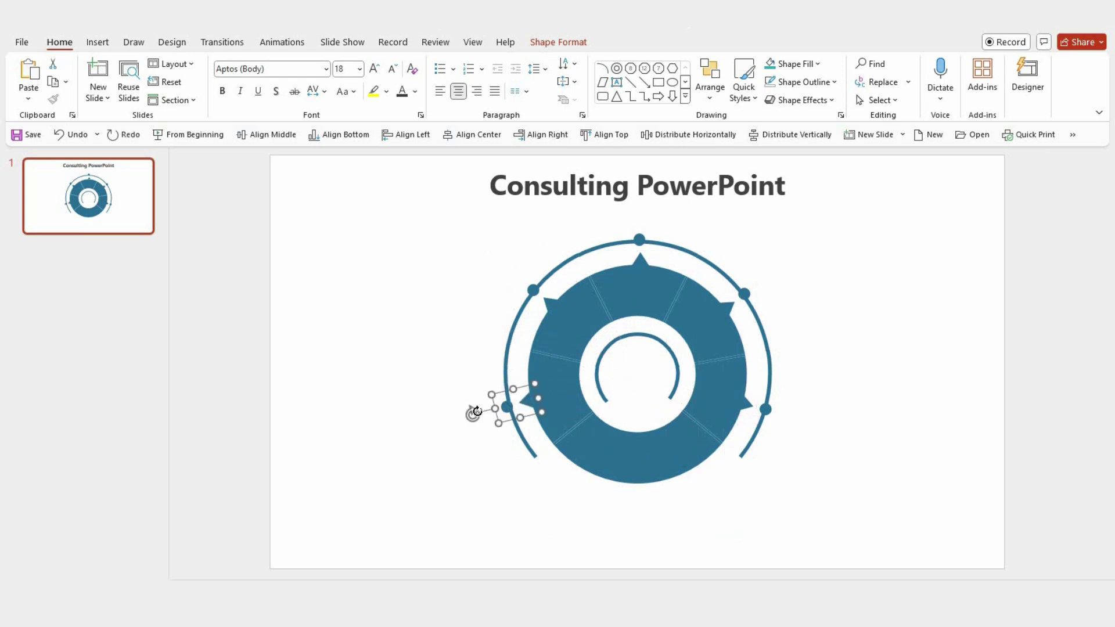
pyautogui.press('Up')
pyautogui.press('Up')
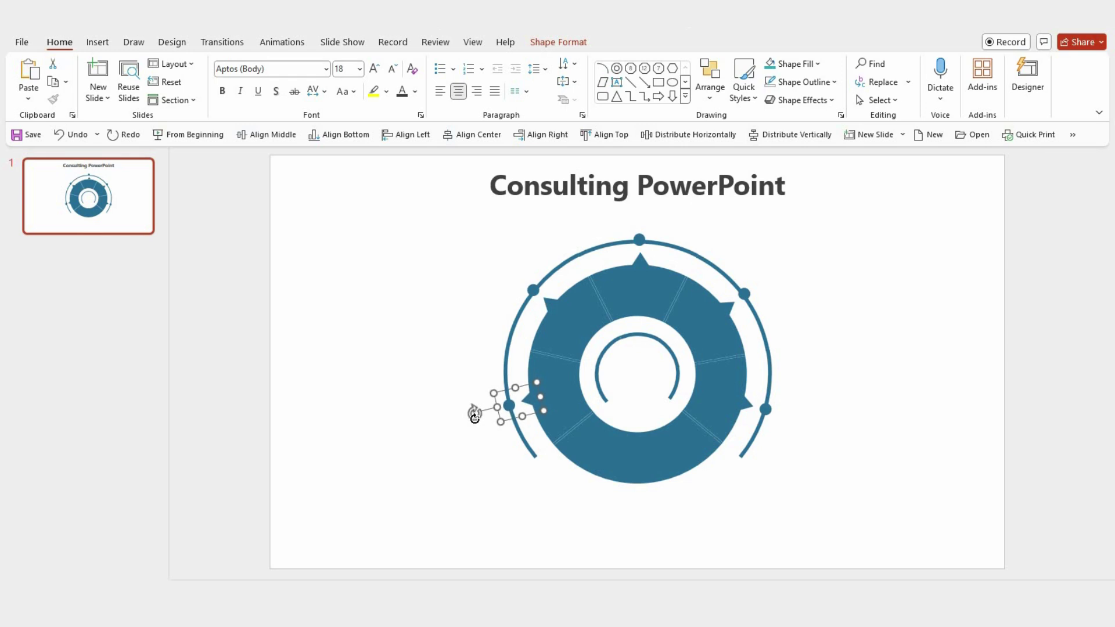
pyautogui.click(468, 470)
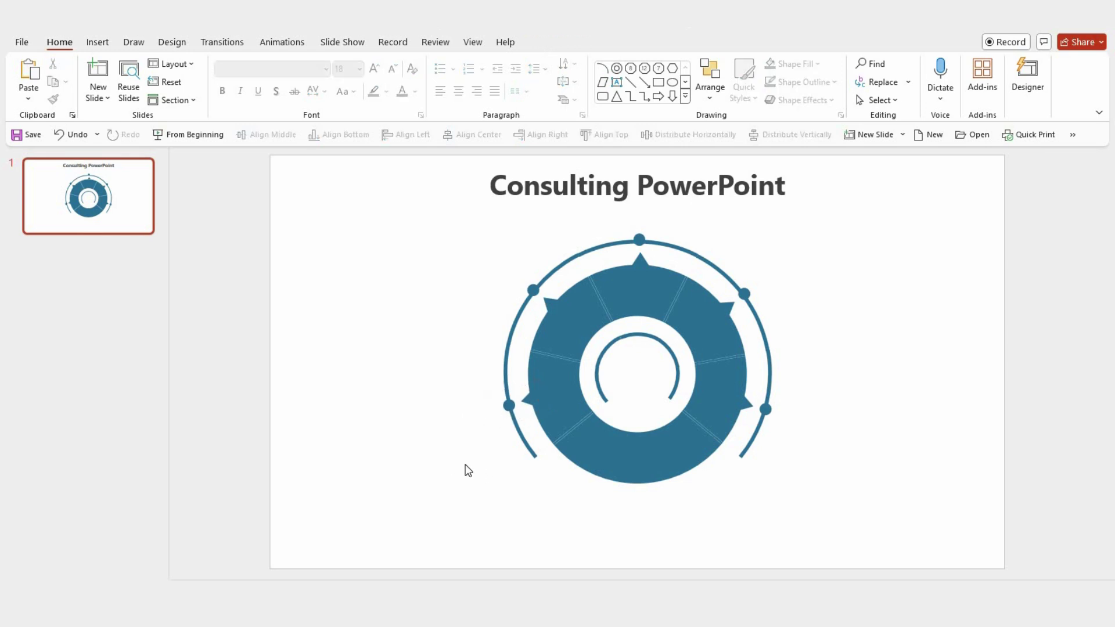
# Select all the divider lines around the ring and fill them white
pyautogui.click(602, 304)
pyautogui.keyDown('shift'); pyautogui.click(560, 357); pyautogui.keyUp('shift')
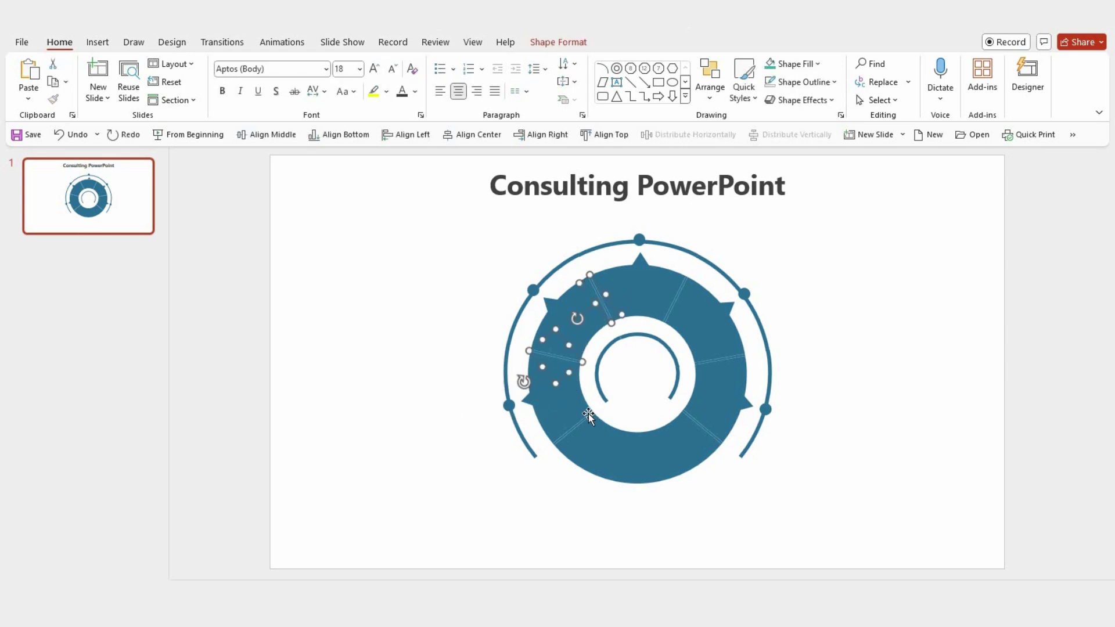
pyautogui.keyDown('shift'); pyautogui.click(590, 417); pyautogui.keyUp('shift')
pyautogui.keyDown('shift'); pyautogui.click(589, 415); pyautogui.keyUp('shift')
pyautogui.keyDown('shift'); pyautogui.click(589, 417); pyautogui.keyUp('shift')
pyautogui.keyDown('shift'); pyautogui.click(688, 413); pyautogui.keyUp('shift')
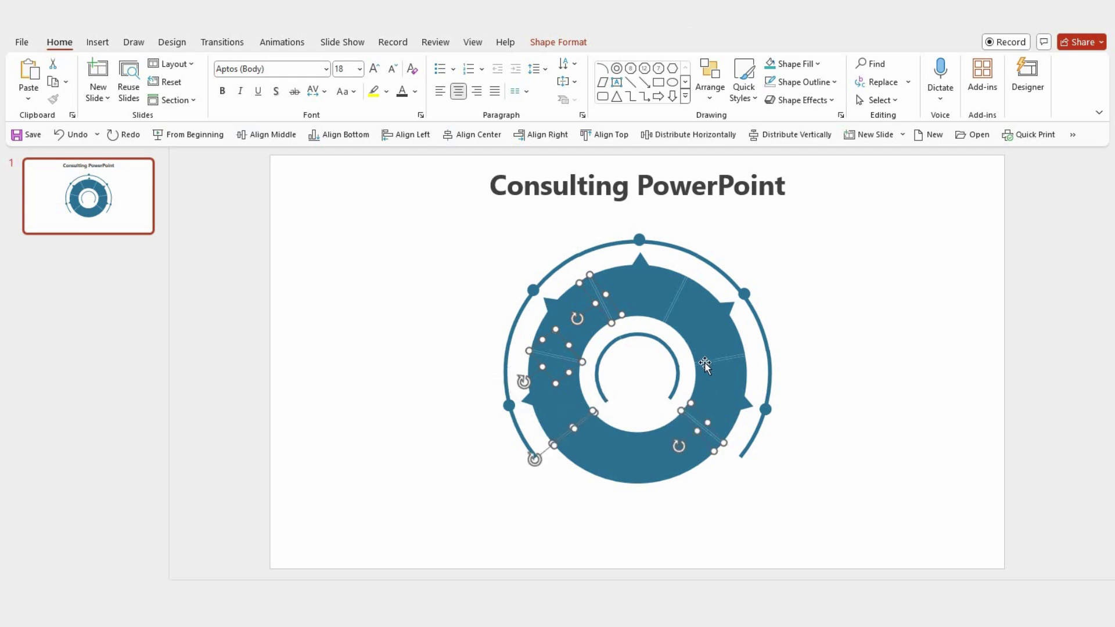
pyautogui.keyDown('shift'); pyautogui.click(704, 363); pyautogui.keyUp('shift')
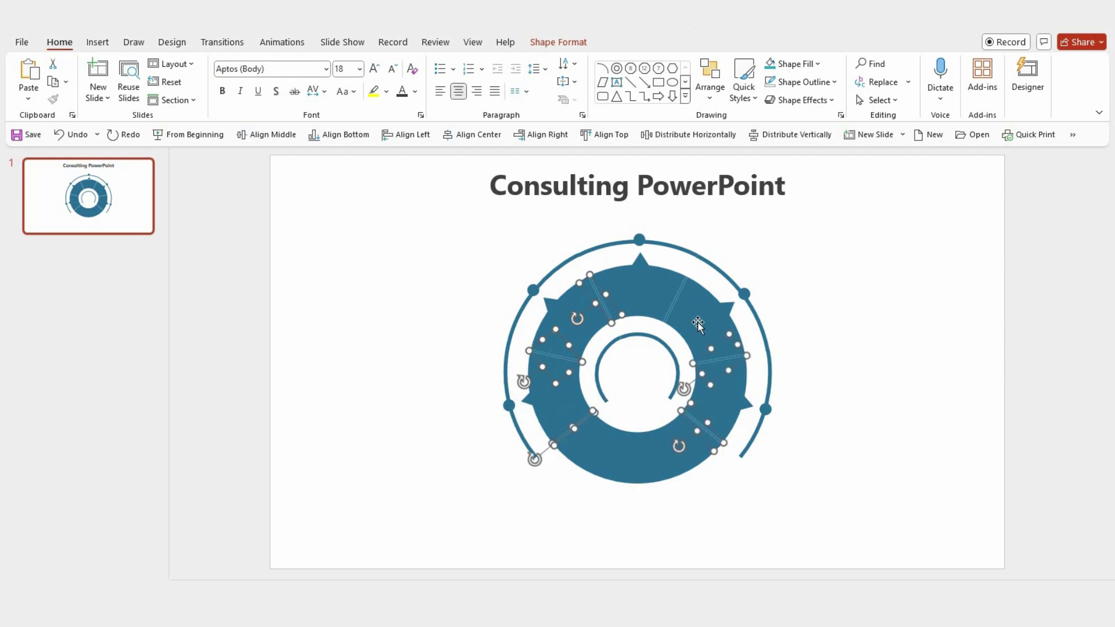
pyautogui.keyDown('shift'); pyautogui.click(670, 311); pyautogui.keyUp('shift')
pyautogui.click(557, 44)
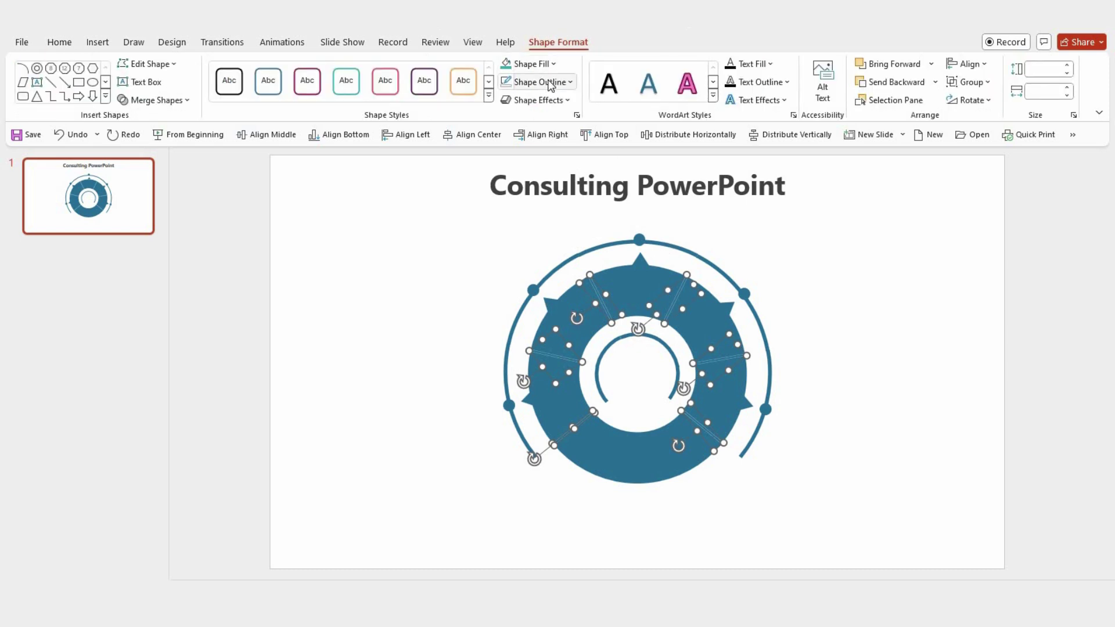
pyautogui.click(529, 64)
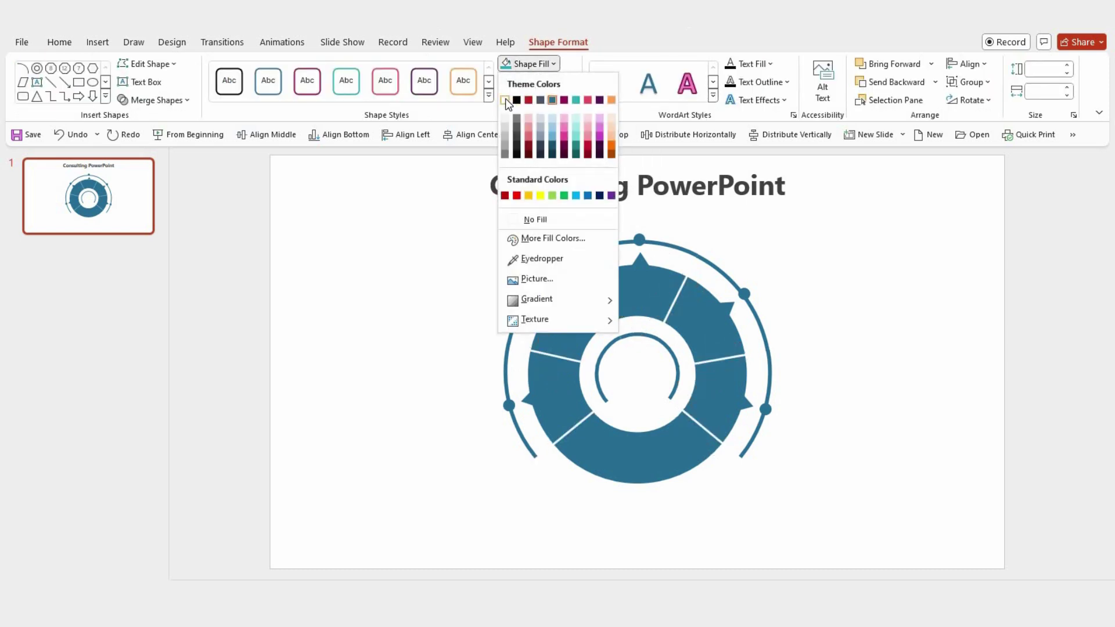
pyautogui.click(505, 99)
pyautogui.click(540, 82)
pyautogui.click(513, 115)
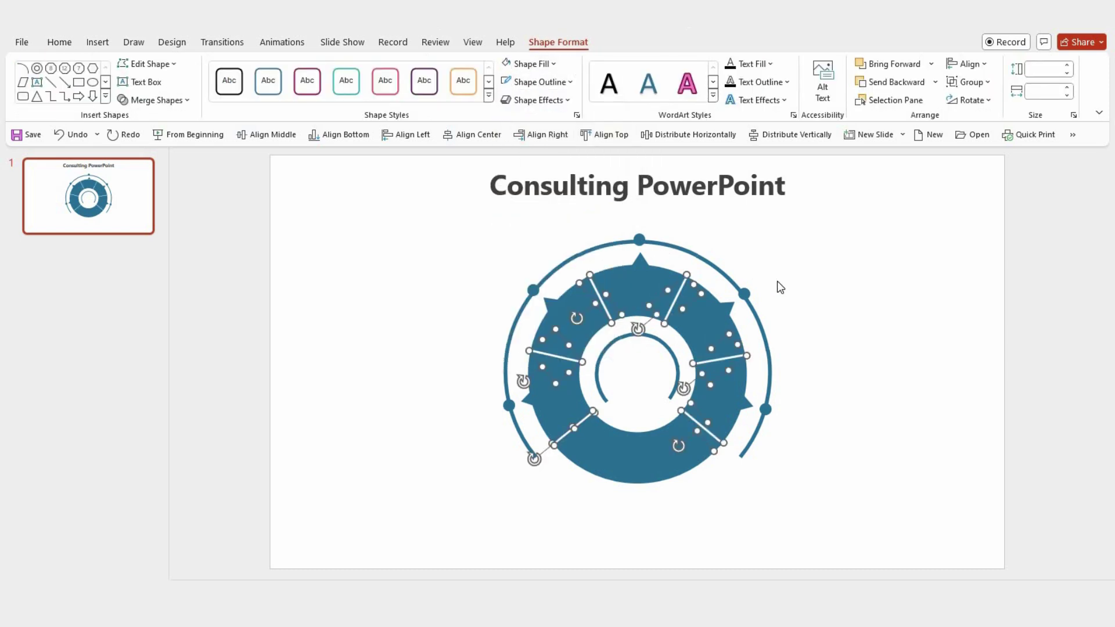
pyautogui.click(777, 287)
pyautogui.click(638, 238)
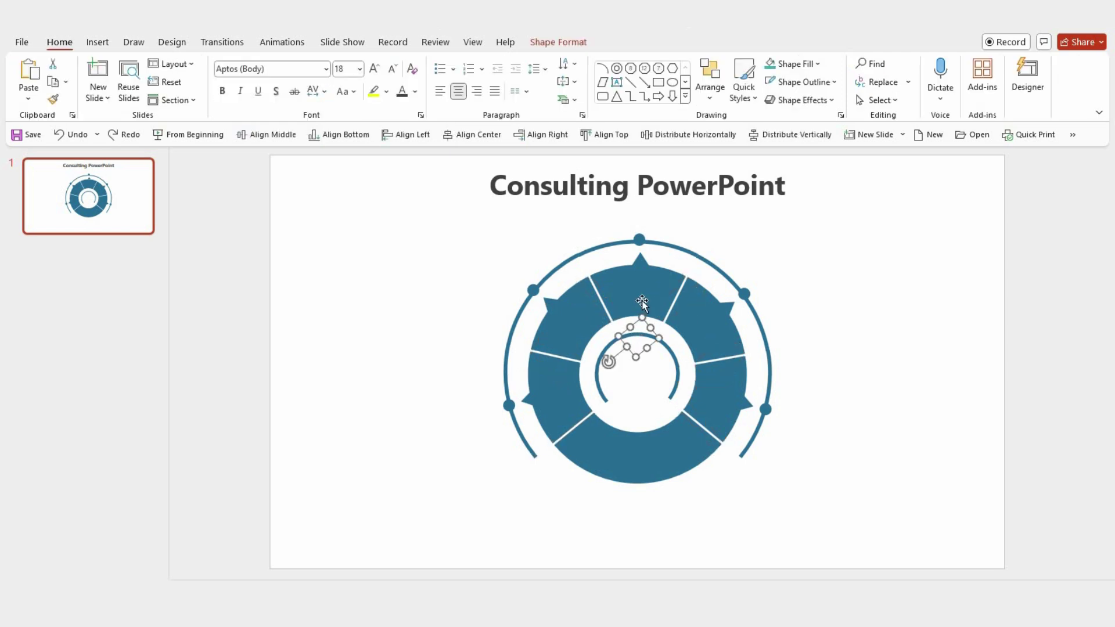
pyautogui.keyDown('shift'); pyautogui.click(646, 239); pyautogui.keyUp('shift')
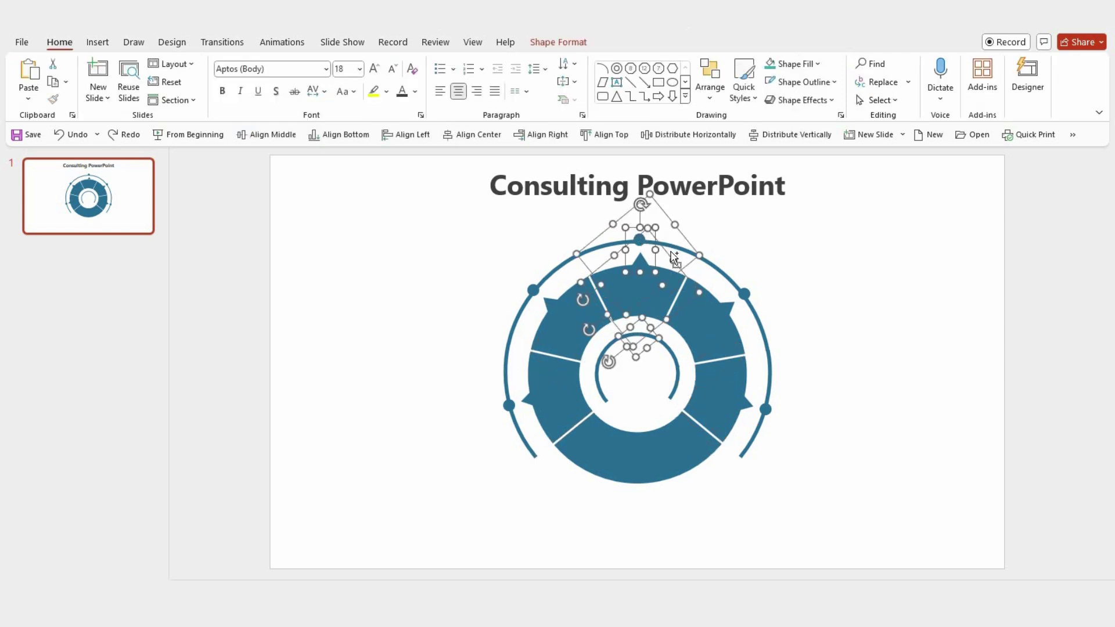
pyautogui.hotkey('ctrl', 'g')
pyautogui.moveTo(669, 350); pyautogui.dragTo(761, 328)
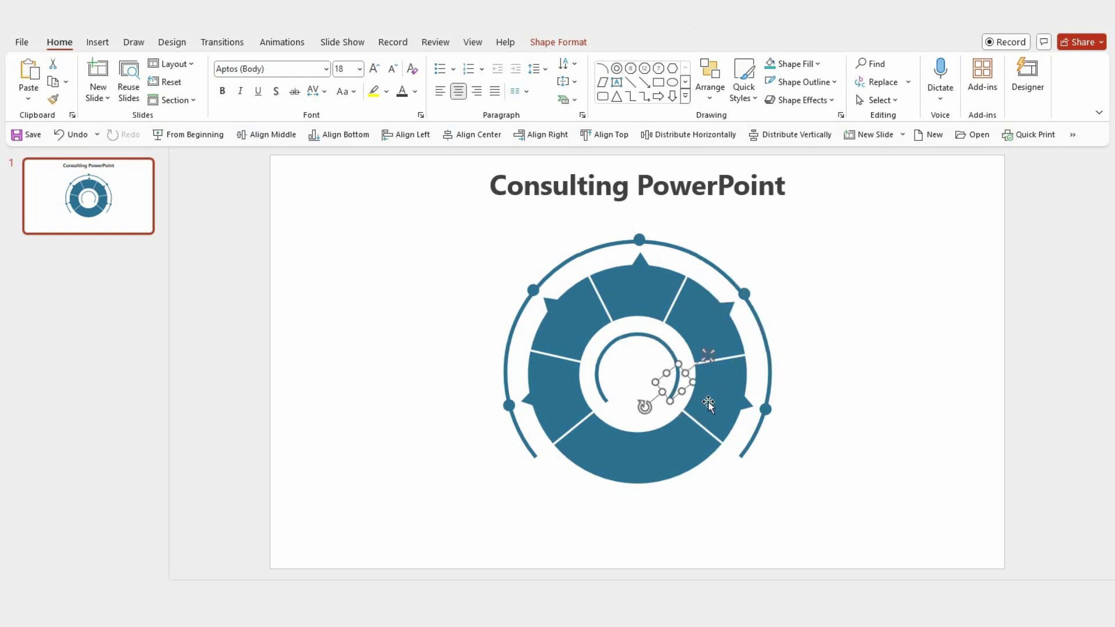
pyautogui.moveTo(760, 329)
pyautogui.mouseDown()
pyautogui.moveTo(763, 436)
pyautogui.moveTo(564, 387)
pyautogui.moveTo(589, 321)
pyautogui.moveTo(557, 270)
pyautogui.mouseUp()
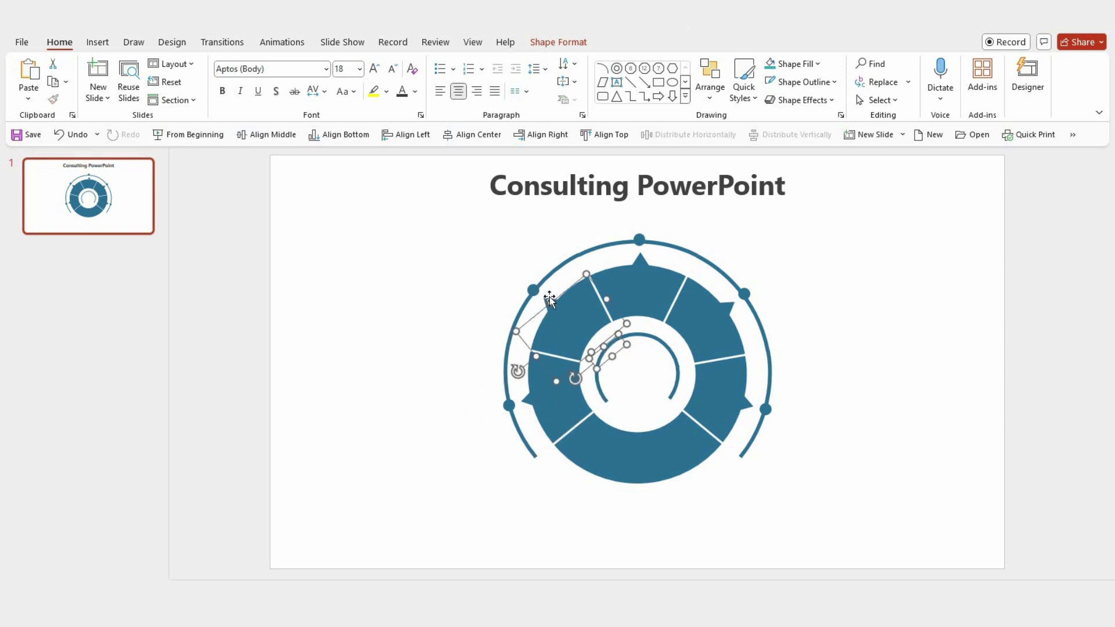
pyautogui.hotkey('ctrl', 'z')
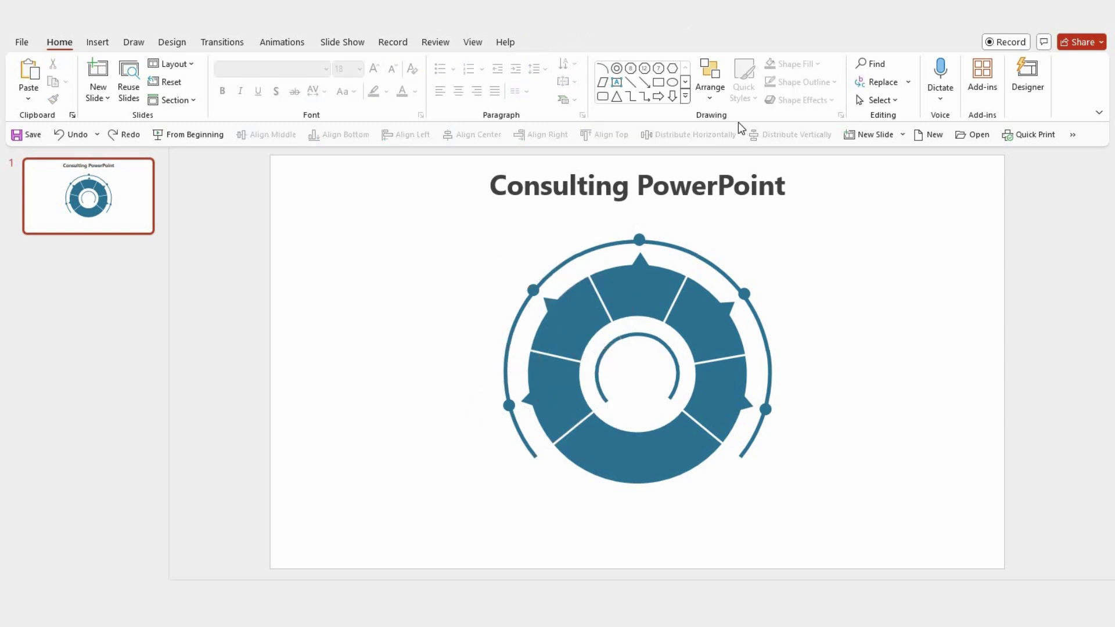
pyautogui.click(672, 82)
# Draw a 1.82" blue centre circle with no outline and send it to the back
pyautogui.moveTo(637, 376); pyautogui.dragTo(681, 429)
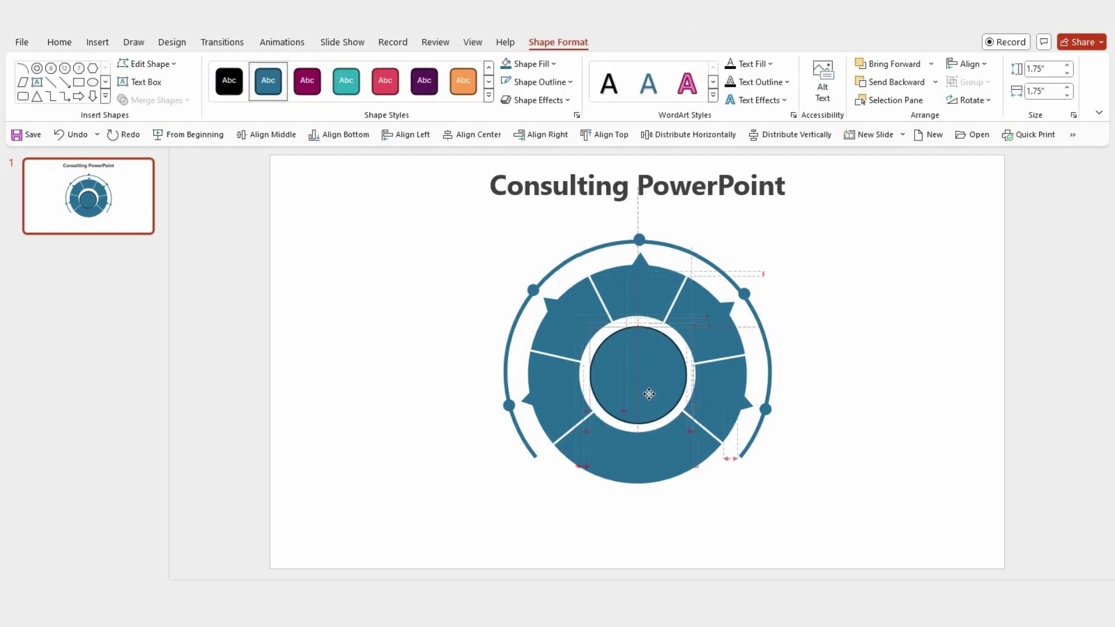
pyautogui.moveTo(682, 429); pyautogui.dragTo(690, 428)
pyautogui.moveTo(652, 390); pyautogui.dragTo(649, 387)
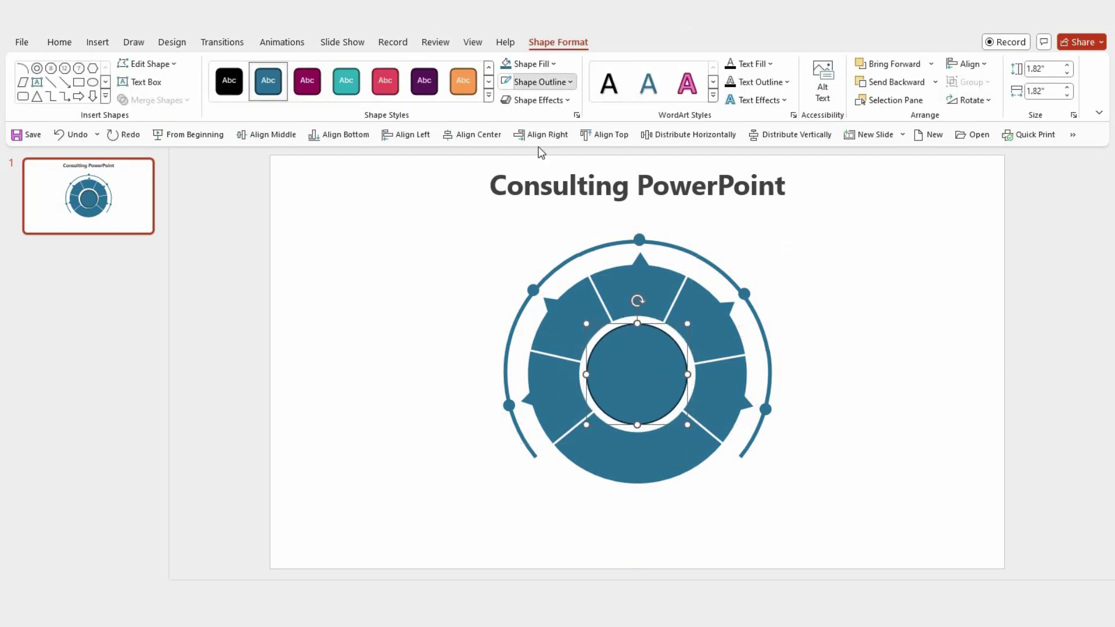
pyautogui.click(540, 82)
pyautogui.click(535, 240)
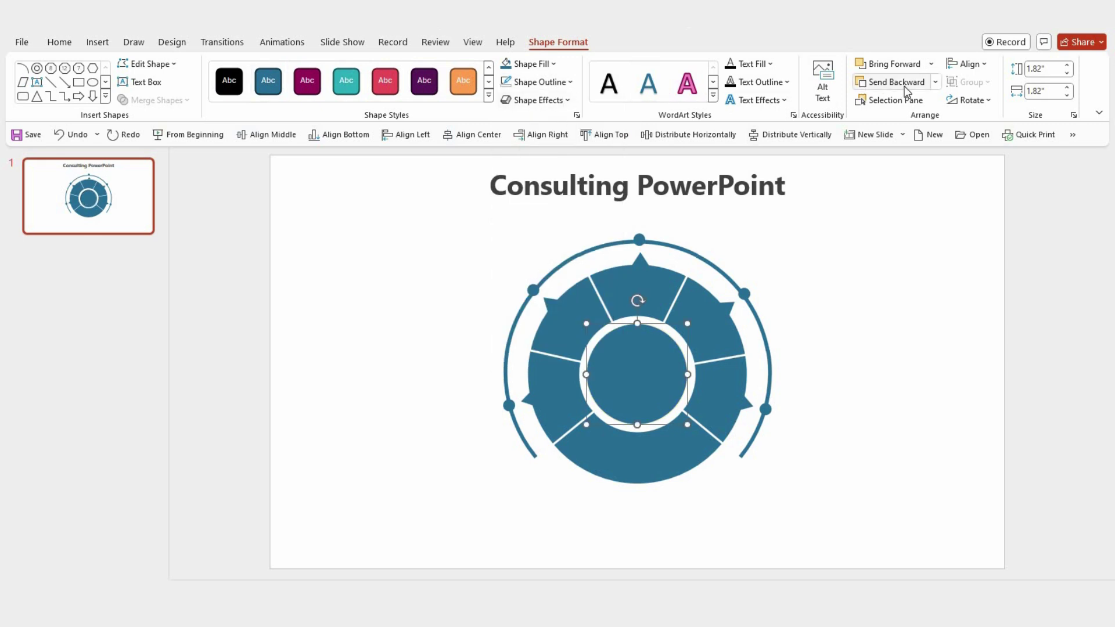
pyautogui.click(935, 83)
pyautogui.click(888, 117)
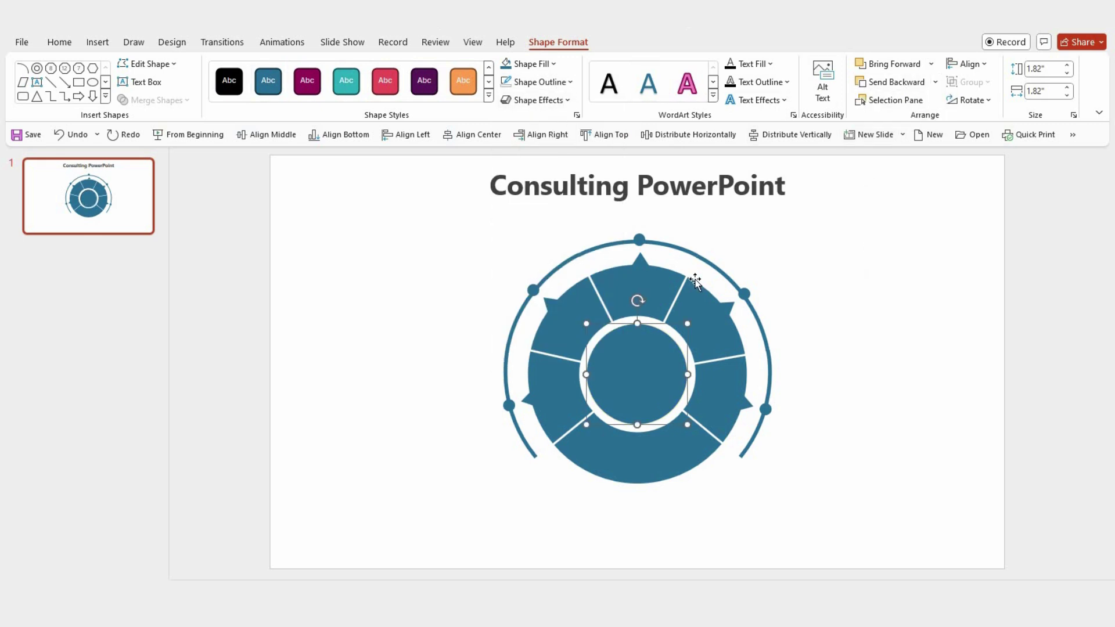
pyautogui.click(650, 291)
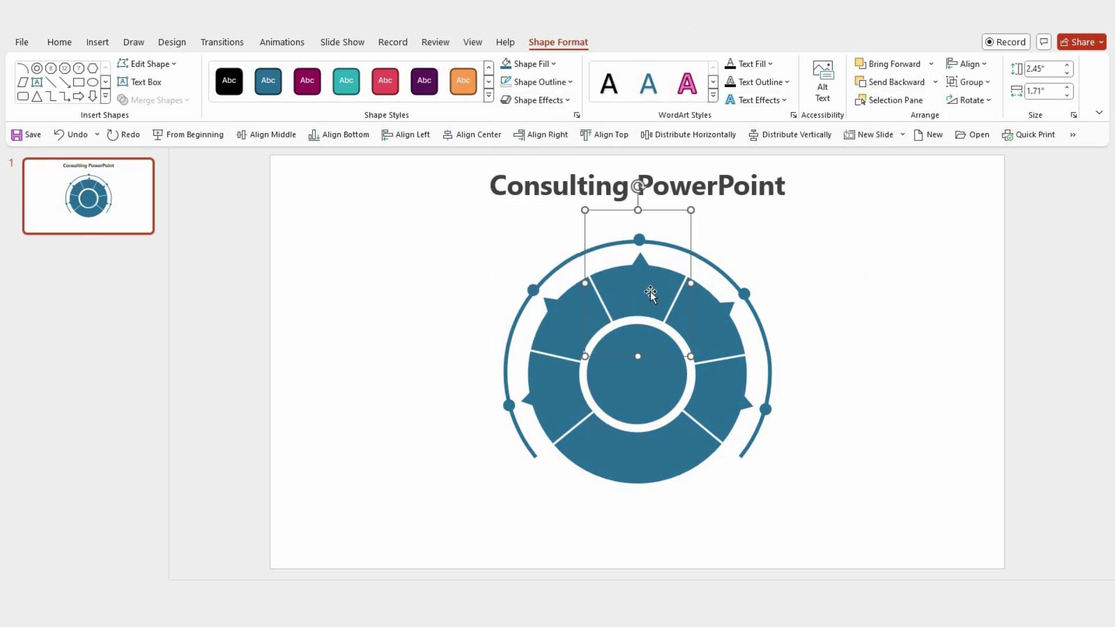
# Colour the top segment dark purple, upper-right magenta, lower-right blue and lower-left teal
pyautogui.click(555, 64)
pyautogui.click(600, 101)
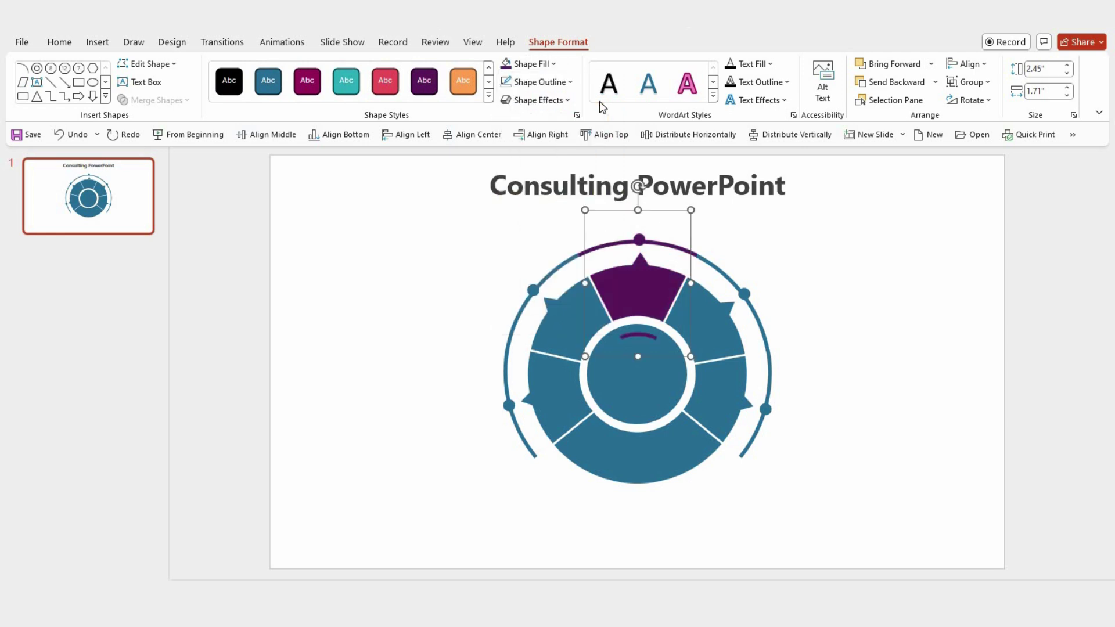
pyautogui.click(705, 309)
pyautogui.click(554, 64)
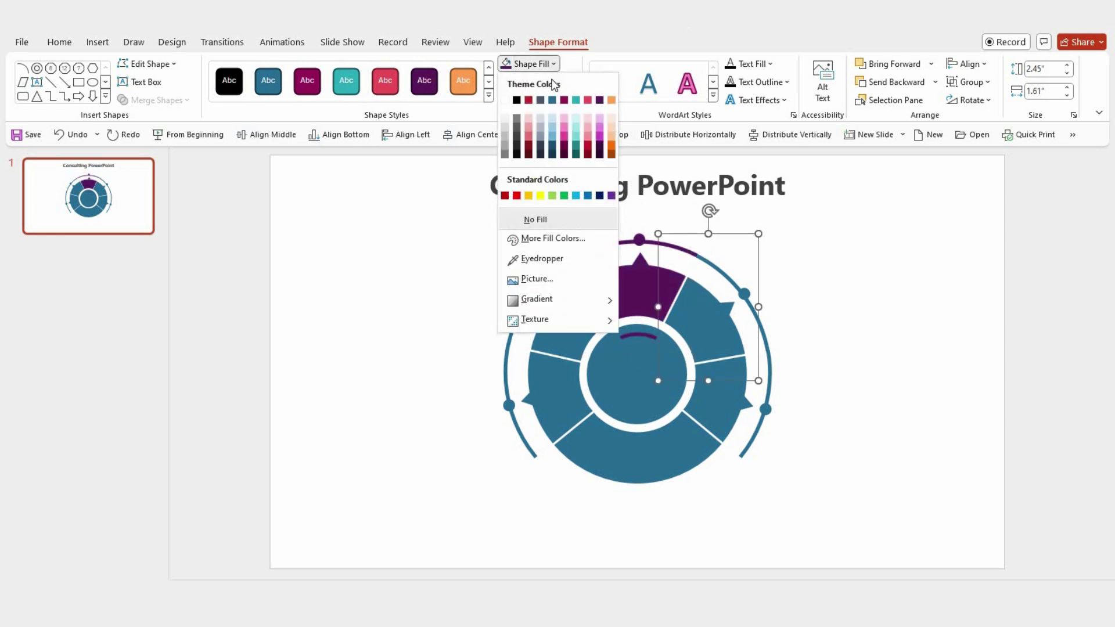
pyautogui.click(567, 105)
pyautogui.click(737, 408)
pyautogui.click(548, 65)
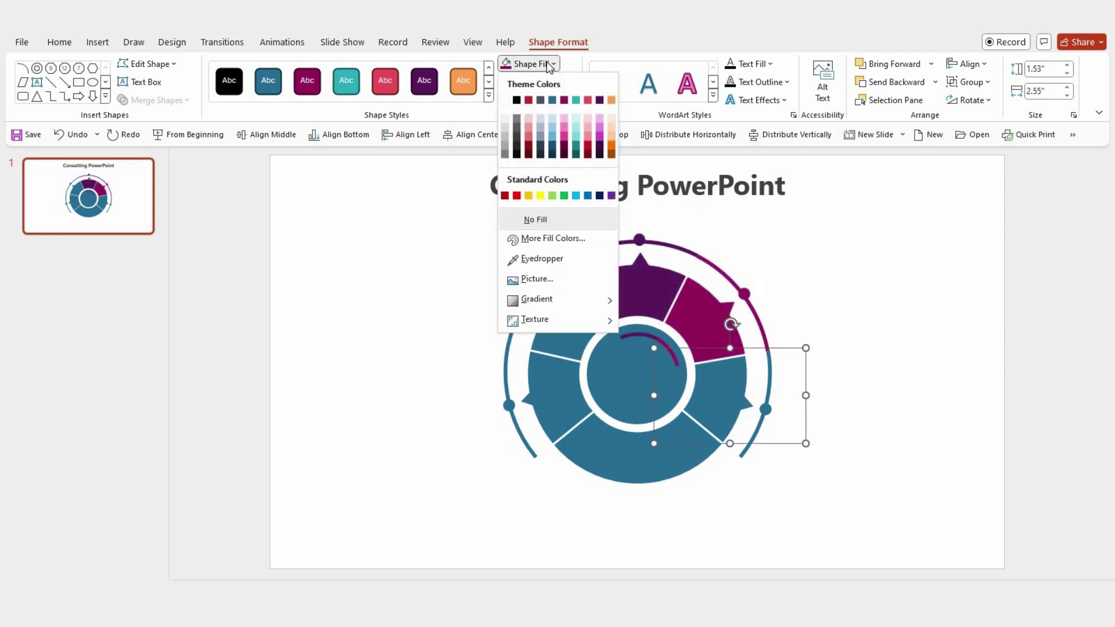
pyautogui.click(553, 100)
pyautogui.click(551, 408)
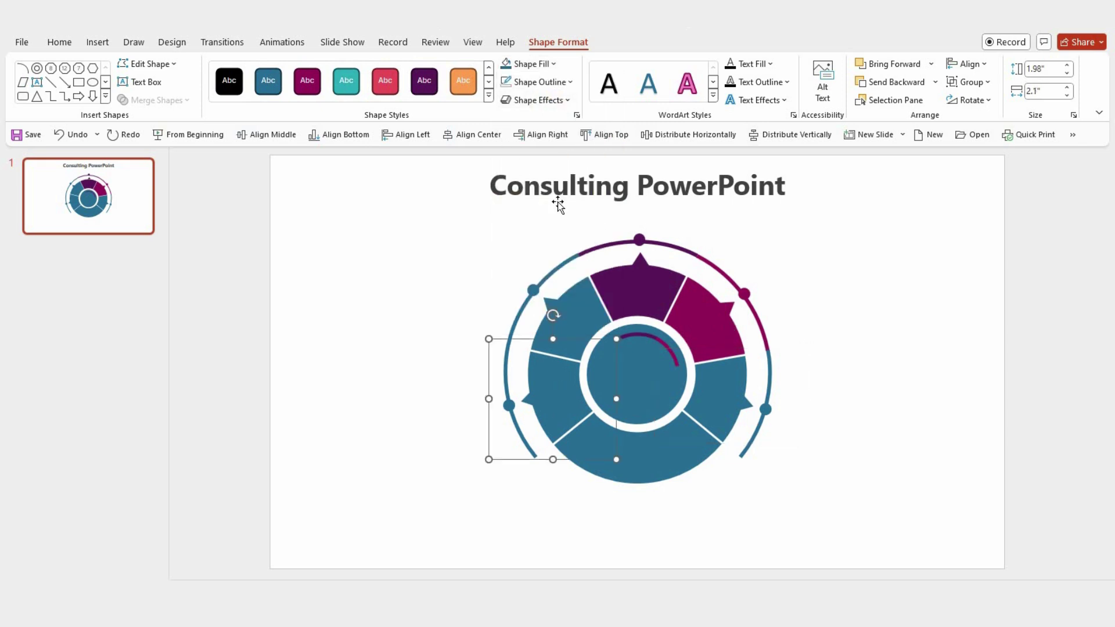
pyautogui.click(554, 65)
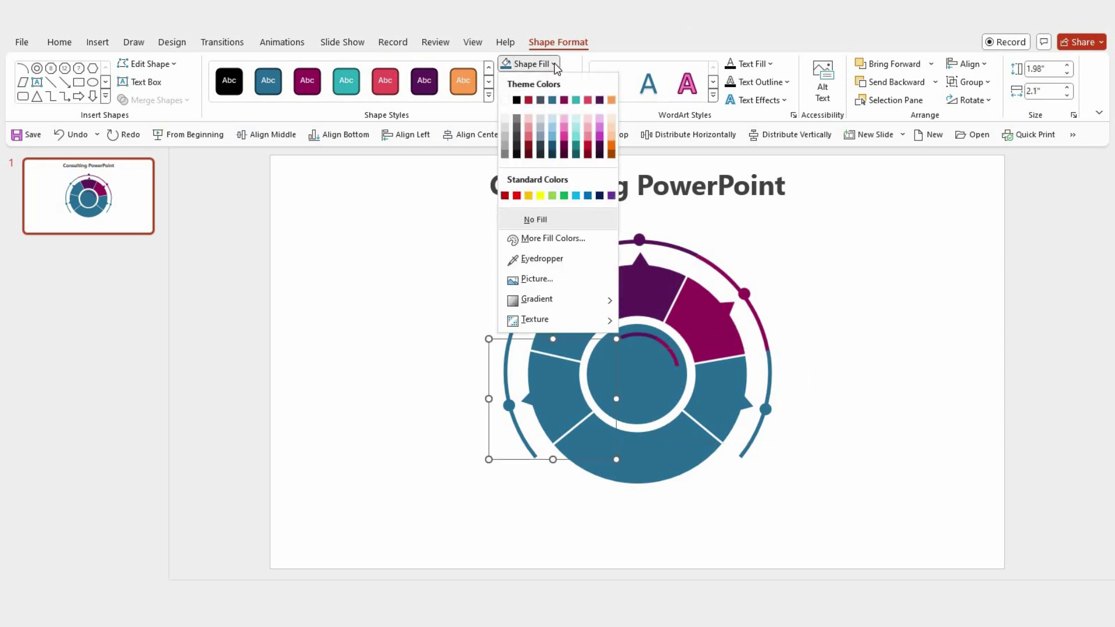
pyautogui.click(575, 100)
# Colour the upper-left segment red, and the bottom segment and centre circle light grey
pyautogui.click(566, 317)
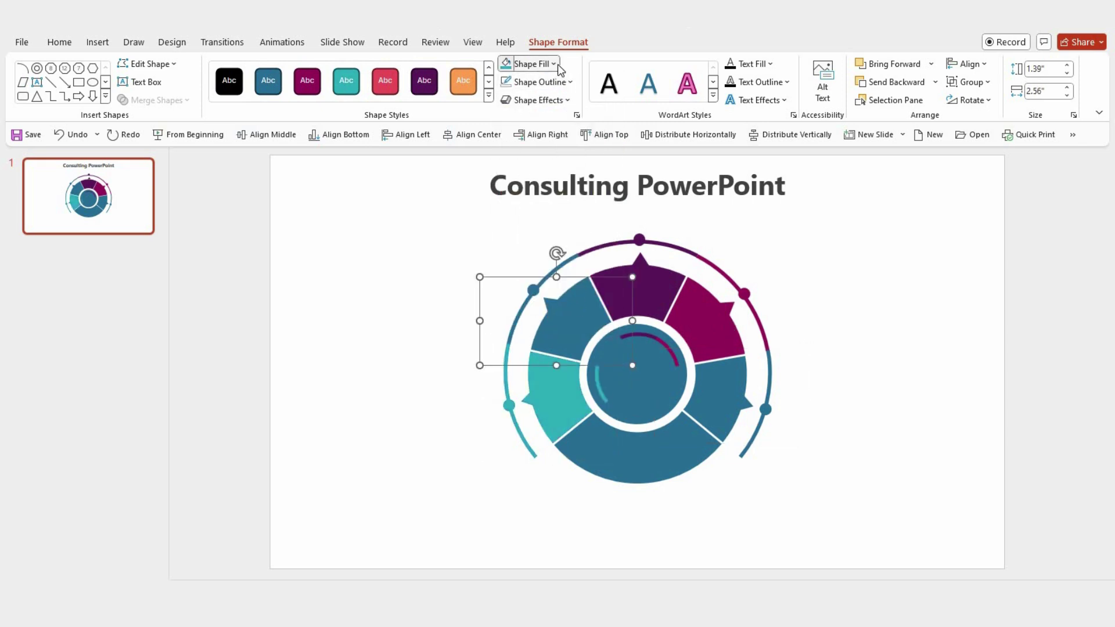
pyautogui.click(555, 64)
pyautogui.click(587, 100)
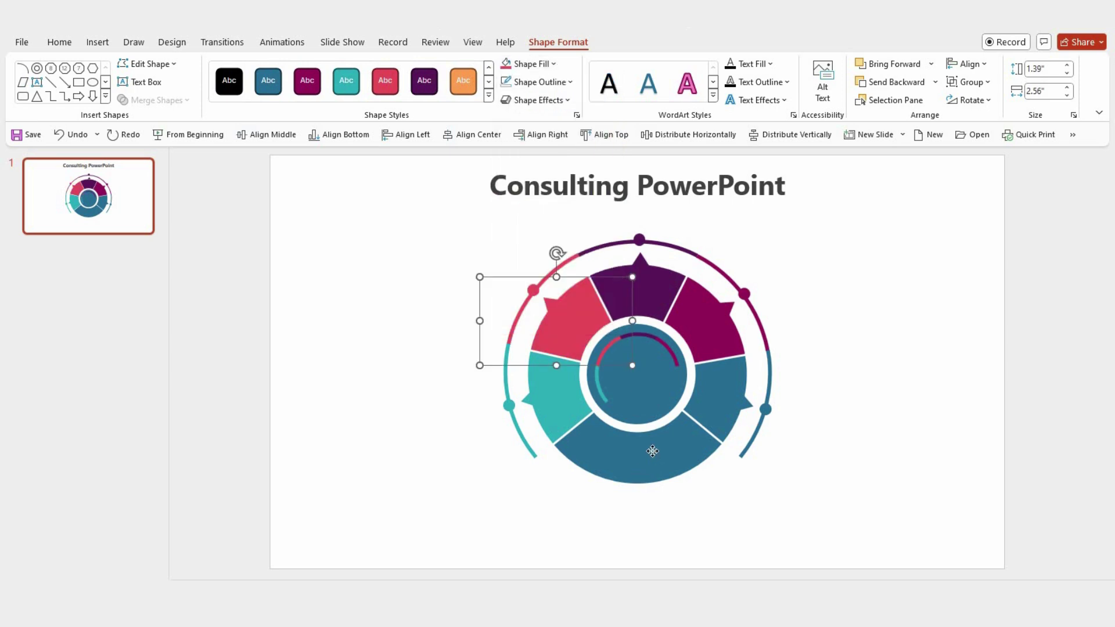
pyautogui.click(652, 452)
pyautogui.keyDown('shift'); pyautogui.click(635, 367); pyautogui.keyUp('shift')
pyautogui.click(553, 63)
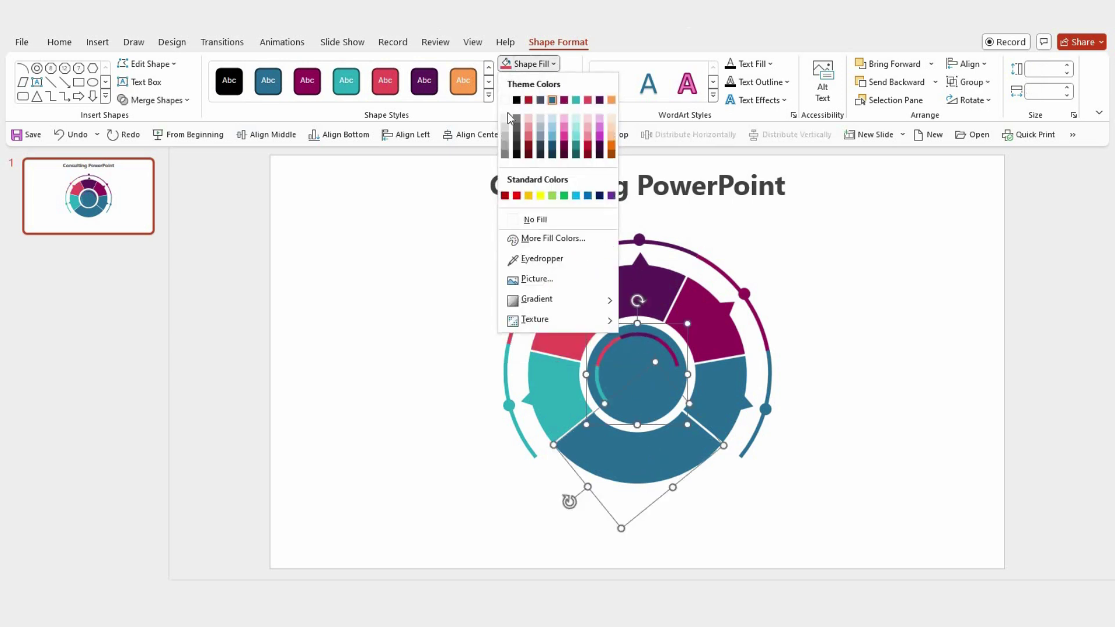
pyautogui.click(508, 114)
pyautogui.click(829, 372)
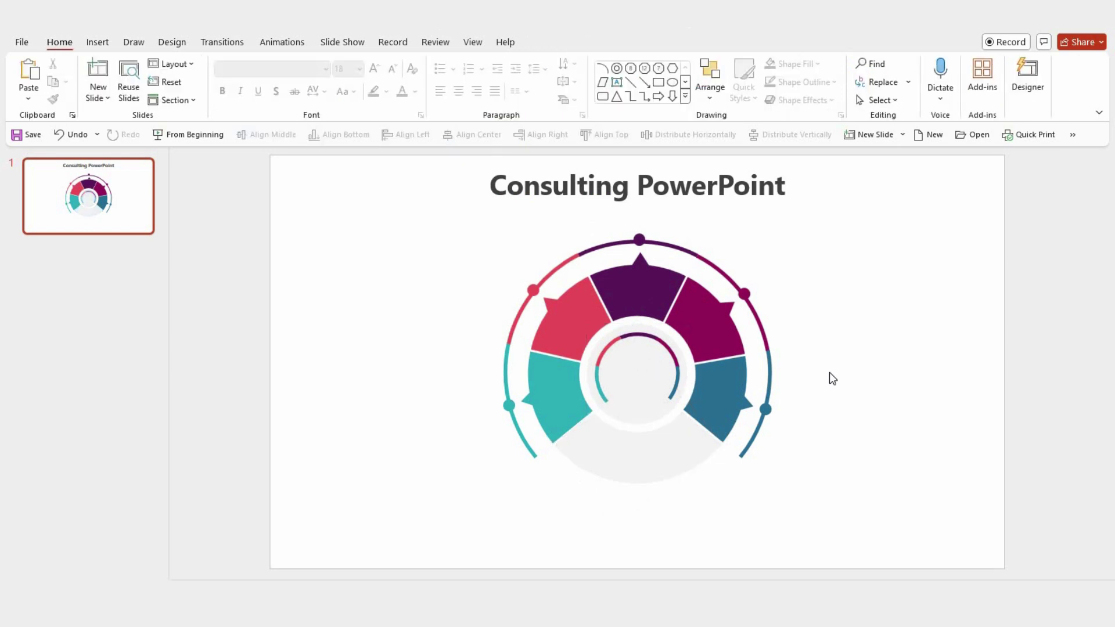
# Paste the five line-art icons and move one onto each coloured segment
pyautogui.hotkey('ctrl', 'v')
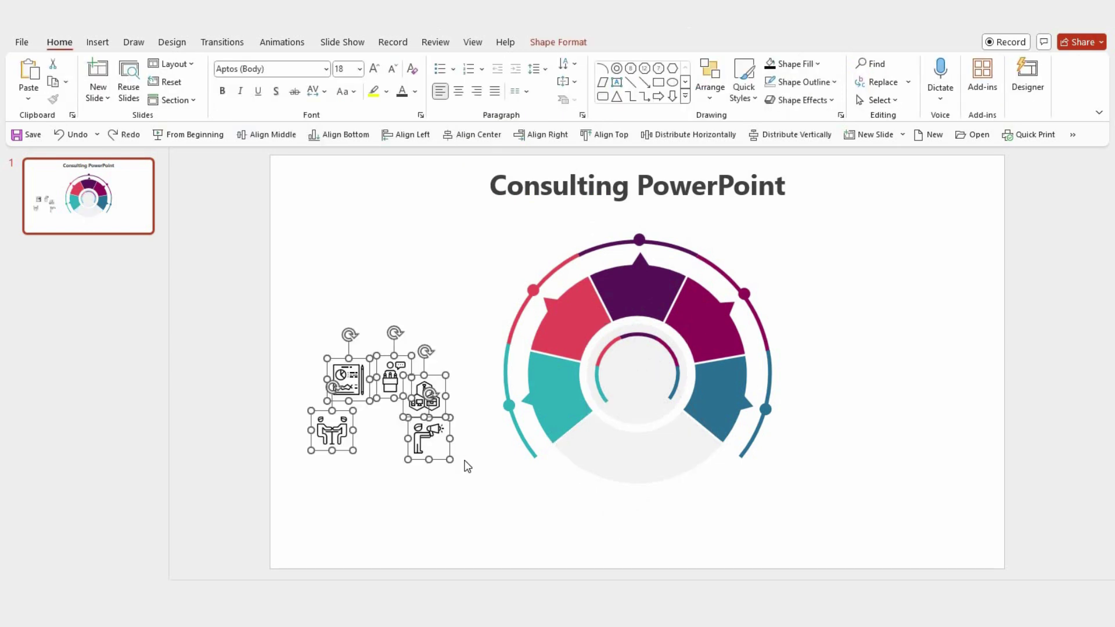
pyautogui.click(359, 421)
pyautogui.moveTo(332, 430); pyautogui.dragTo(552, 395)
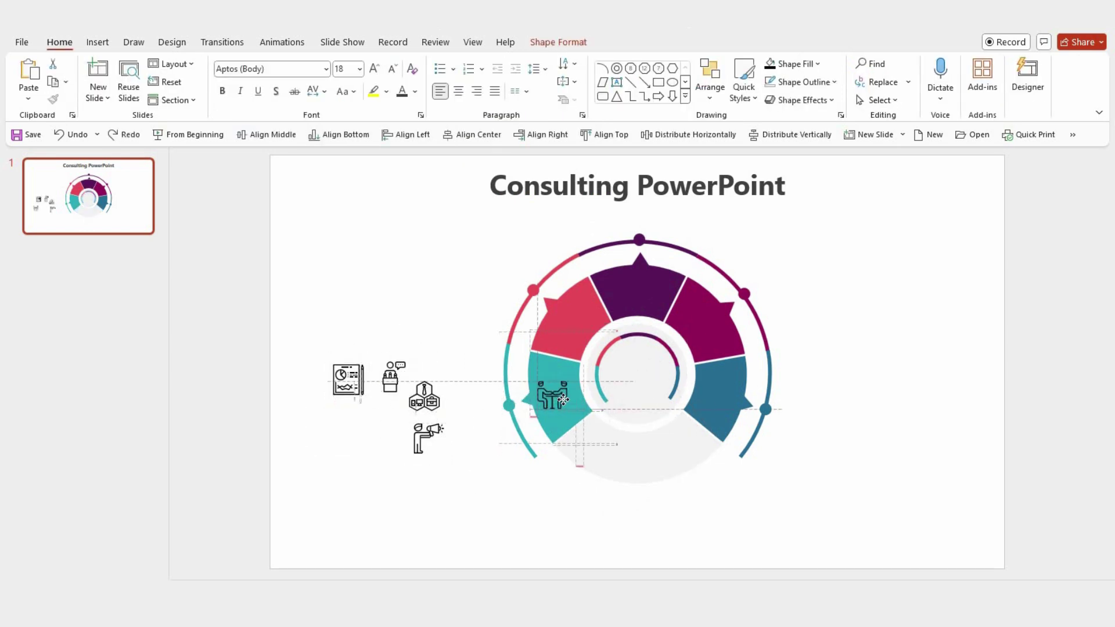
pyautogui.moveTo(348, 379); pyautogui.dragTo(582, 326)
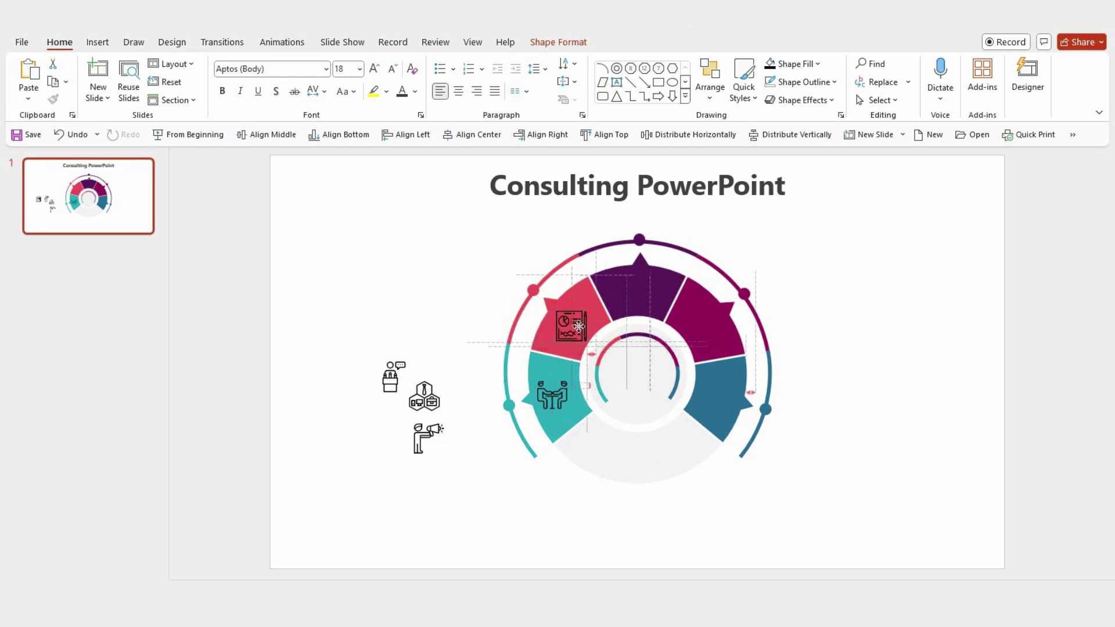
pyautogui.moveTo(392, 376); pyautogui.dragTo(647, 290)
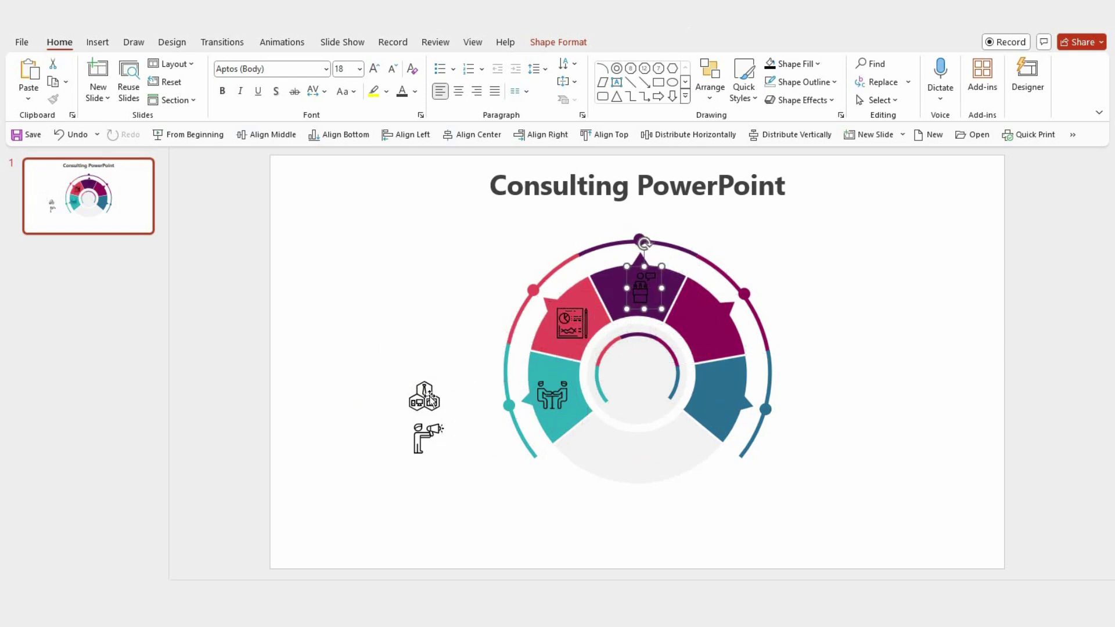
pyautogui.moveTo(424, 396); pyautogui.dragTo(713, 327)
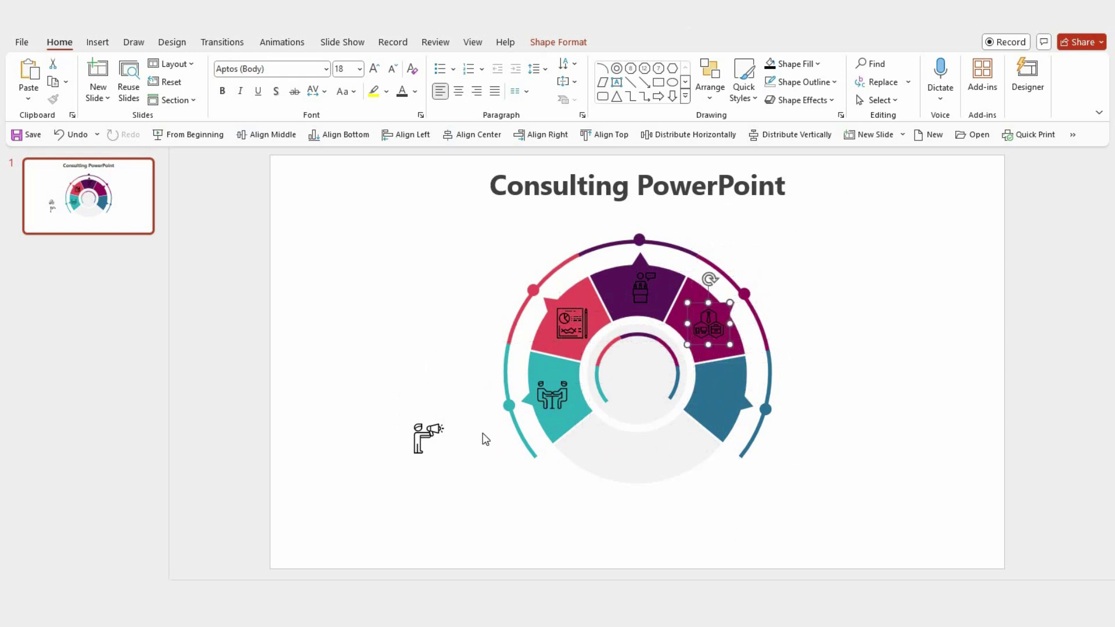
pyautogui.moveTo(421, 441); pyautogui.dragTo(714, 396)
# Fill all five icons white
pyautogui.keyDown('shift'); pyautogui.click(715, 336); pyautogui.keyUp('shift')
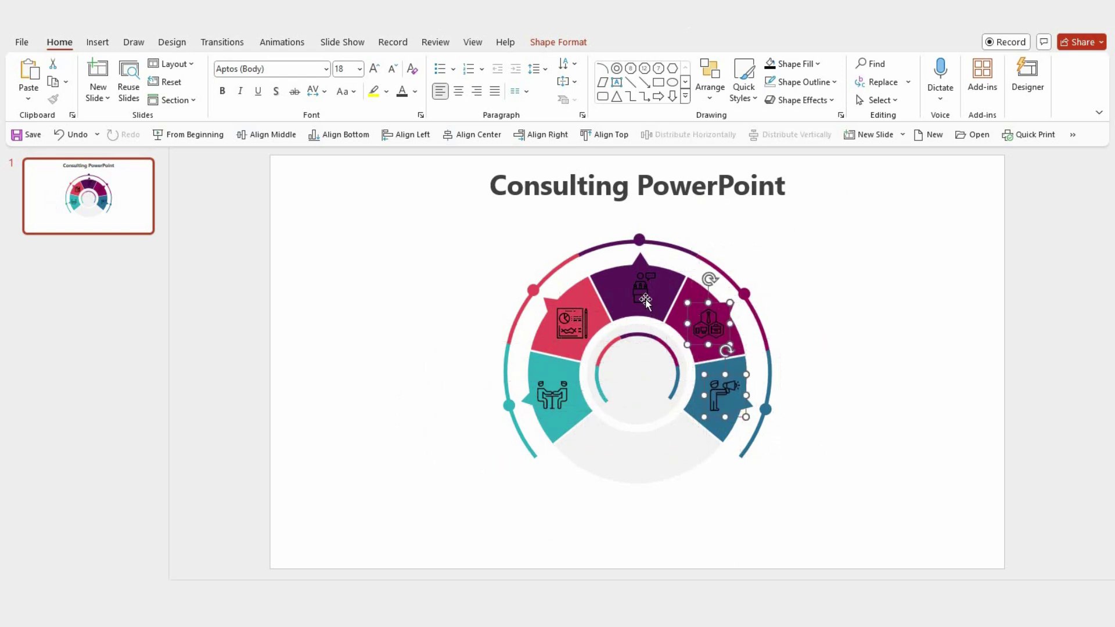
pyautogui.keyDown('shift'); pyautogui.click(646, 292); pyautogui.keyUp('shift')
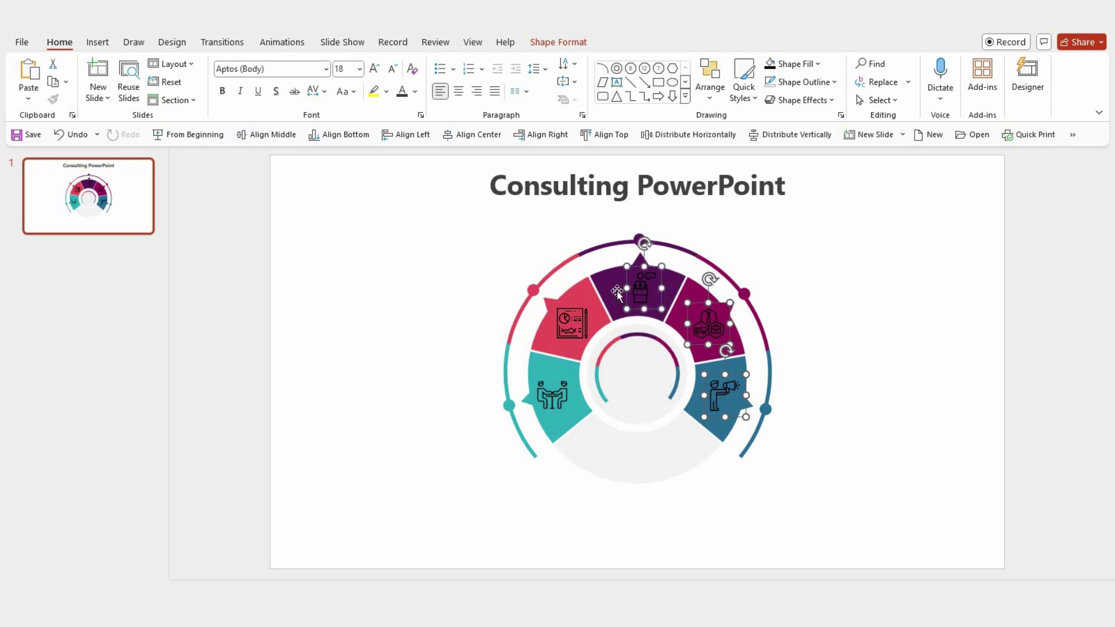
pyautogui.keyDown('shift'); pyautogui.click(587, 308); pyautogui.keyUp('shift')
pyautogui.keyDown('shift'); pyautogui.click(565, 383); pyautogui.keyUp('shift')
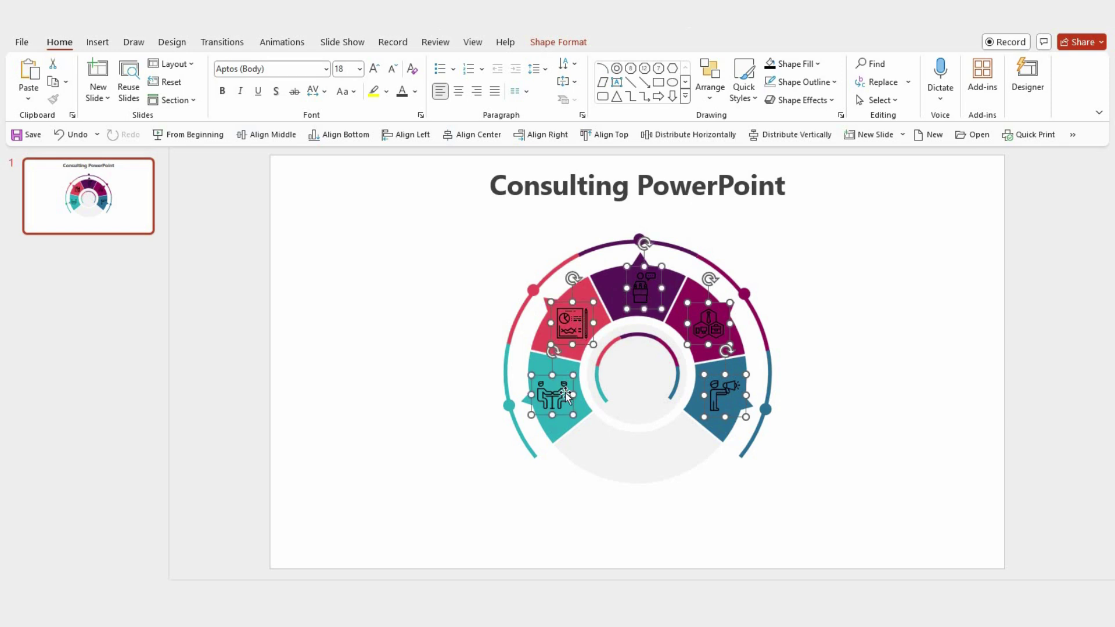
pyautogui.click(558, 42)
pyautogui.click(529, 64)
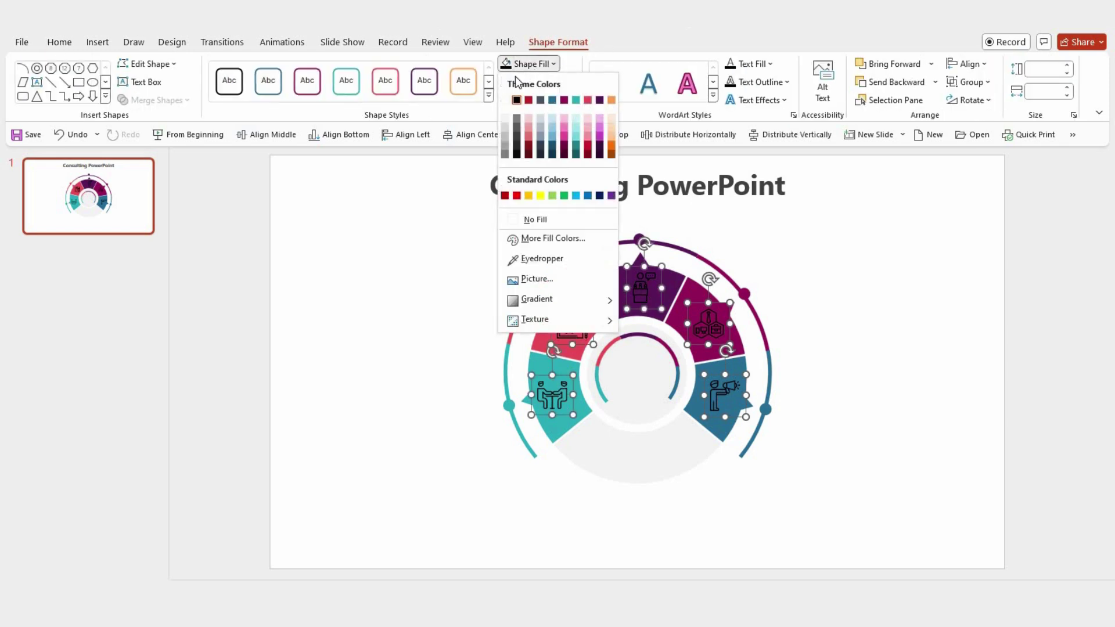
pyautogui.click(517, 122)
pyautogui.click(810, 379)
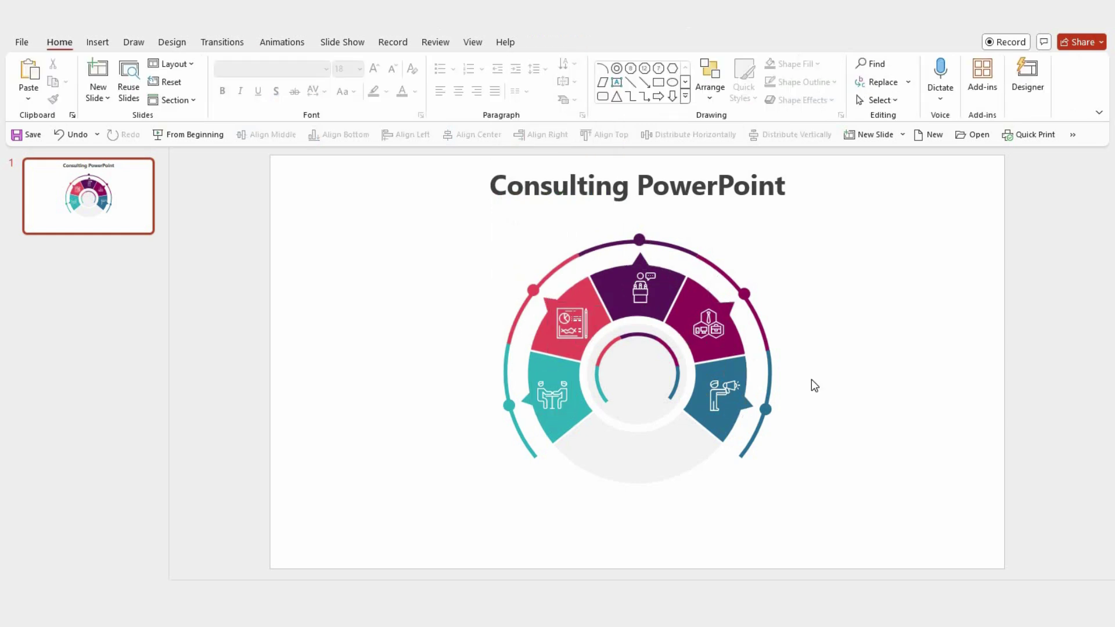
# Select every diagram shape and align the whole diagram to the slide's middle and centre
pyautogui.moveTo(405, 210); pyautogui.dragTo(817, 473)
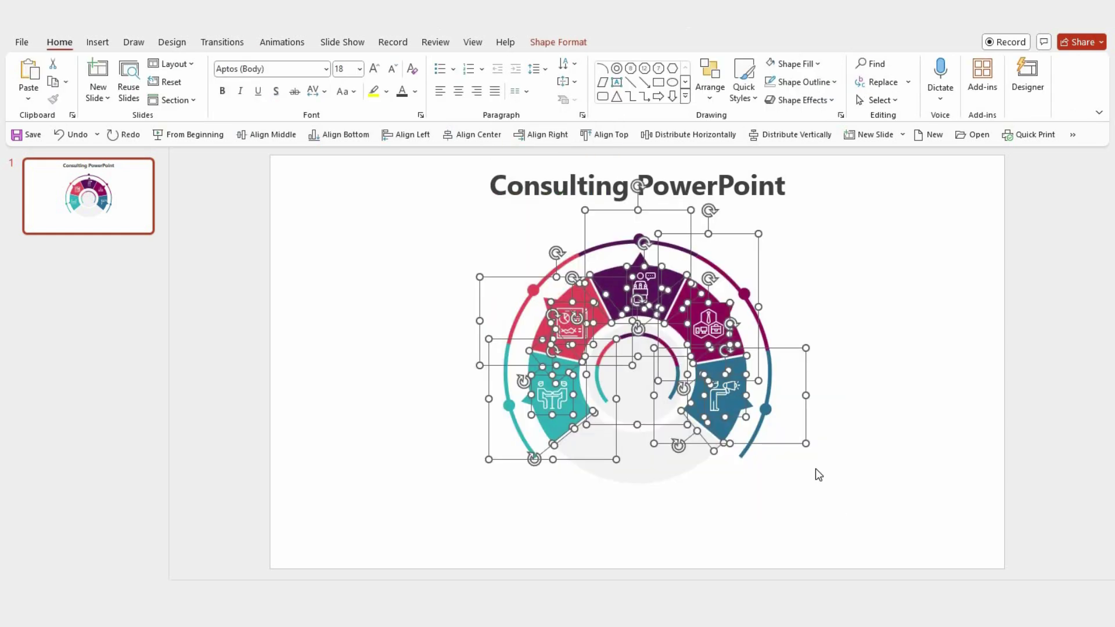
pyautogui.moveTo(668, 326); pyautogui.dragTo(667, 351)
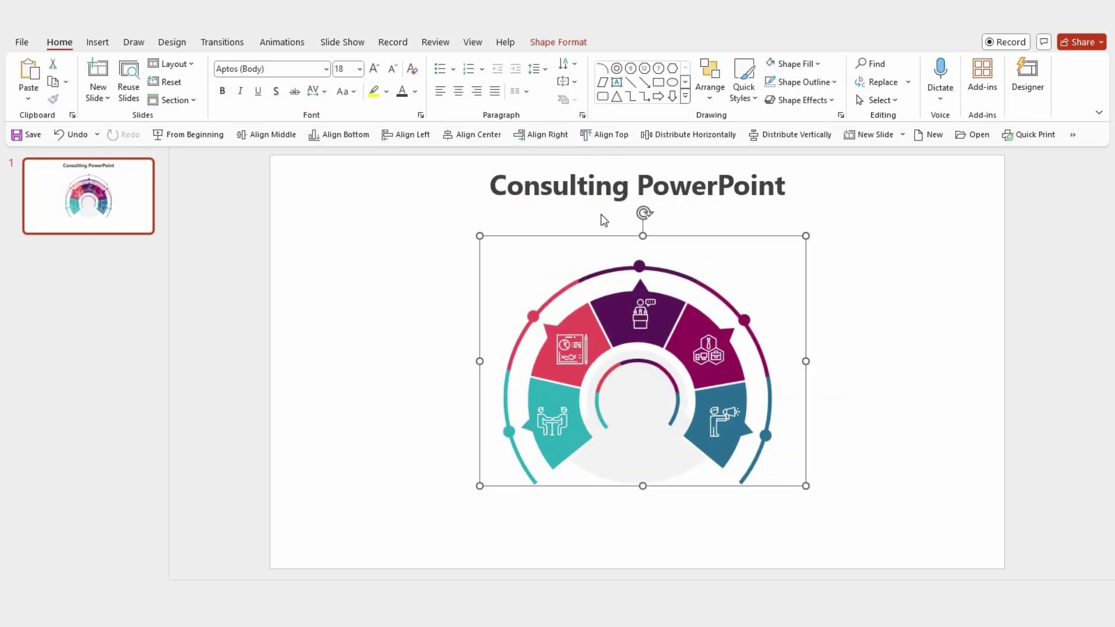
pyautogui.click(488, 137)
pyautogui.moveTo(595, 234); pyautogui.dragTo(597, 242)
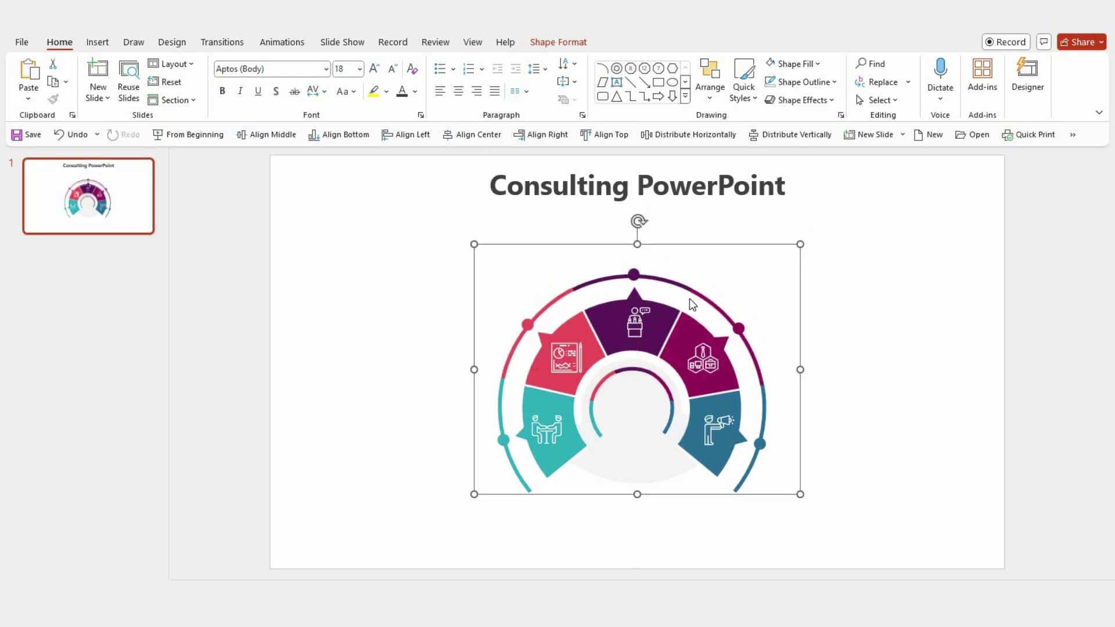
pyautogui.doubleClick(485, 202)
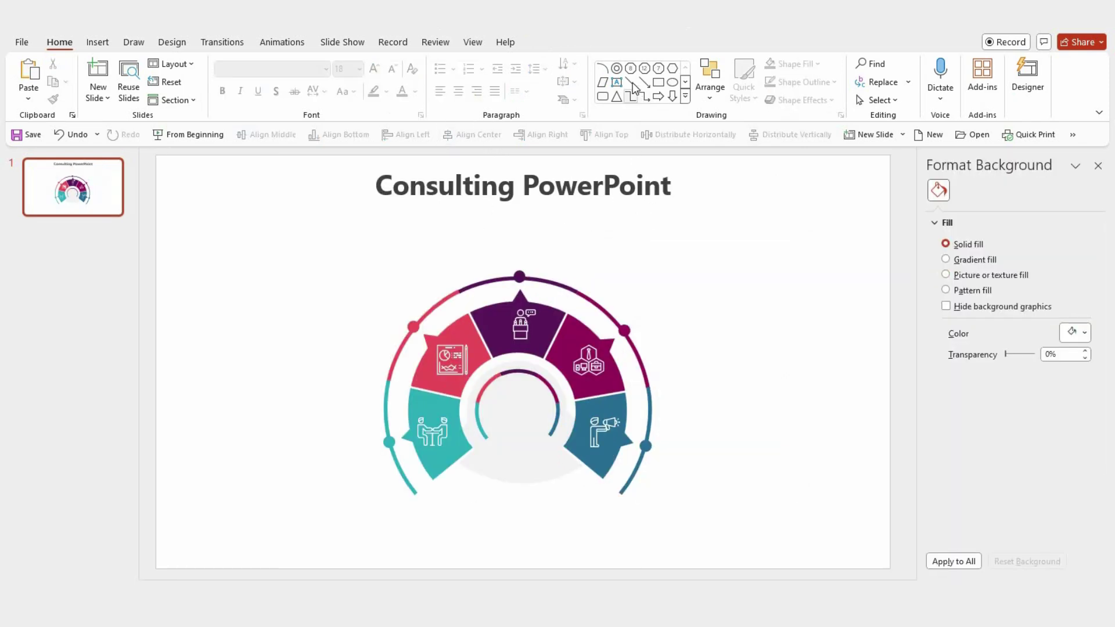
# Draw a 1.25 pt callout line from the upper-right rim dot out to the right
pyautogui.moveTo(635, 320); pyautogui.dragTo(646, 313)
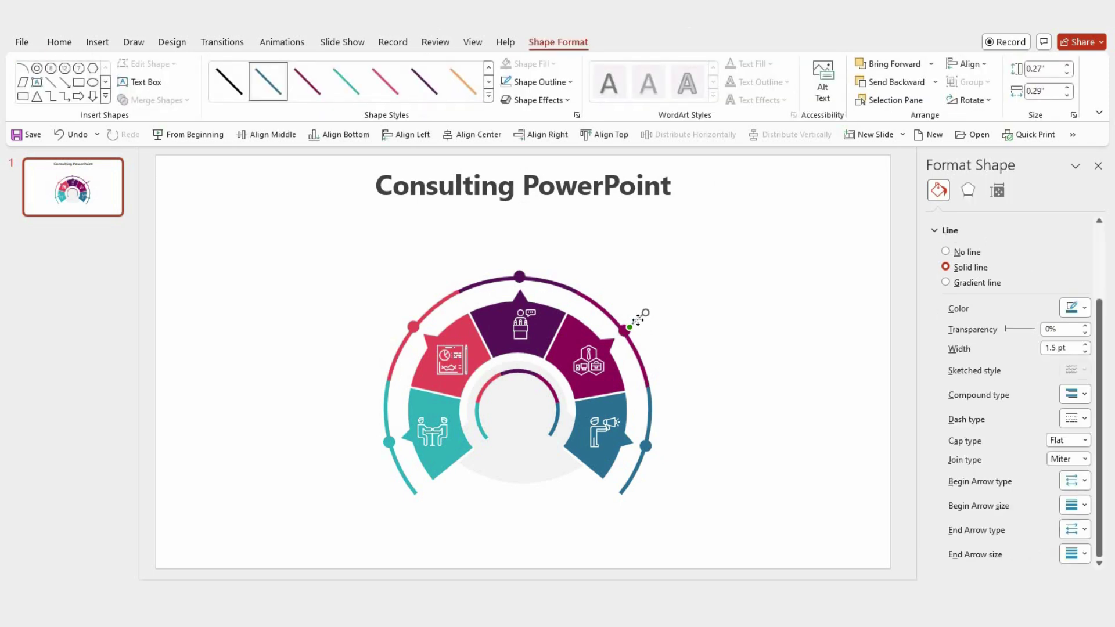
pyautogui.moveTo(641, 319)
pyautogui.mouseDown()
pyautogui.moveTo(681, 307)
pyautogui.moveTo(797, 308)
pyautogui.moveTo(784, 309)
pyautogui.mouseUp()
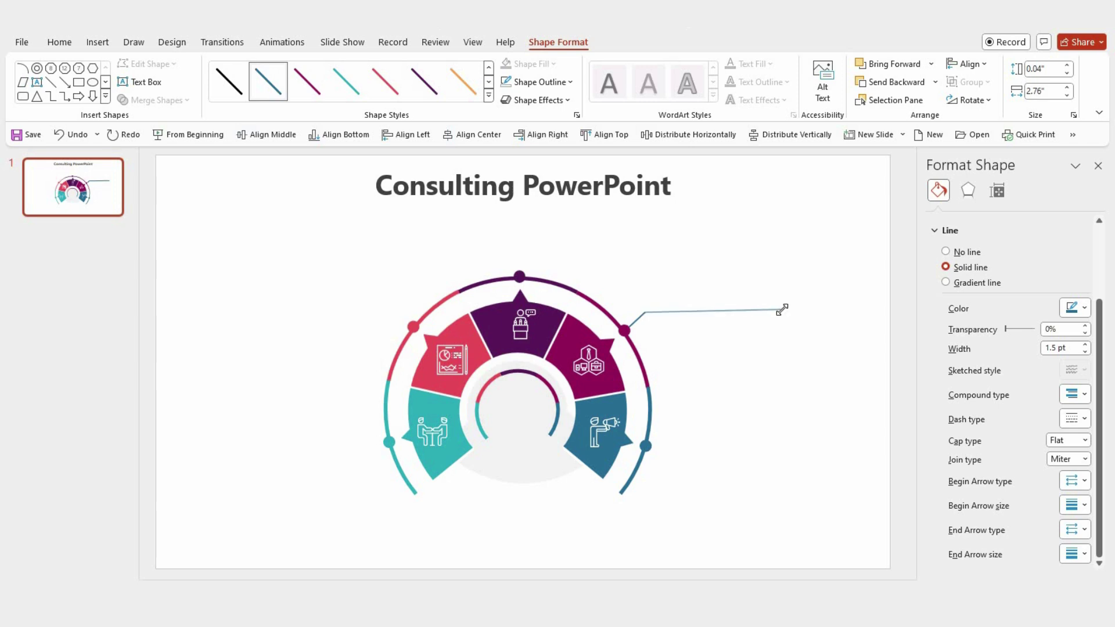
pyautogui.click(752, 316)
pyautogui.click(646, 321)
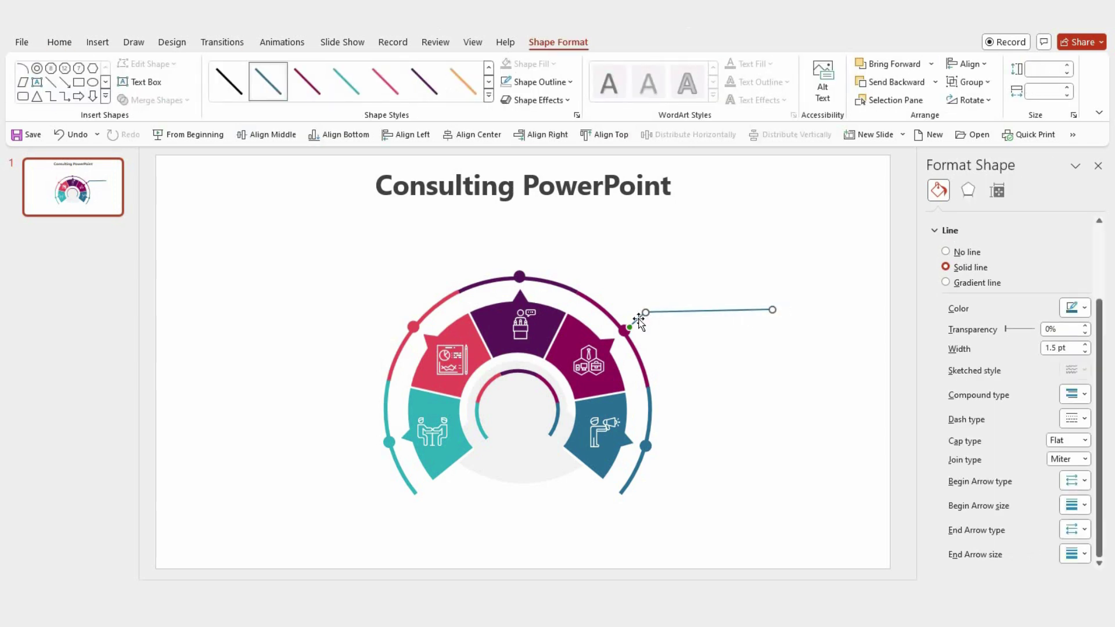
pyautogui.moveTo(641, 323); pyautogui.dragTo(624, 331)
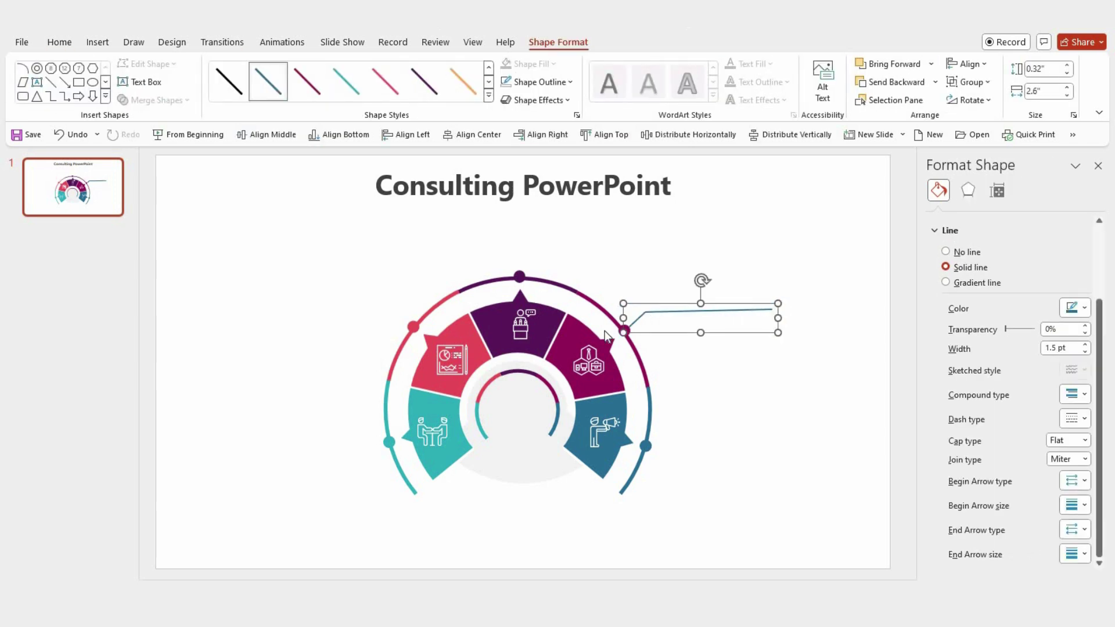
pyautogui.click(1085, 351)
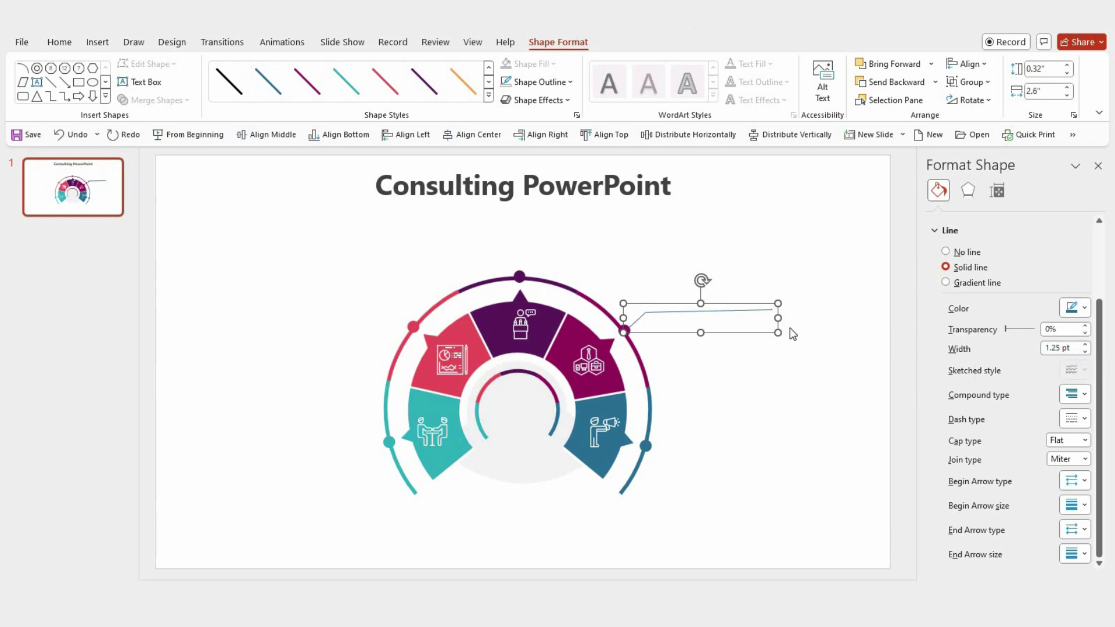
# Colour the callout line purple and place a copy lower down
pyautogui.click(761, 314)
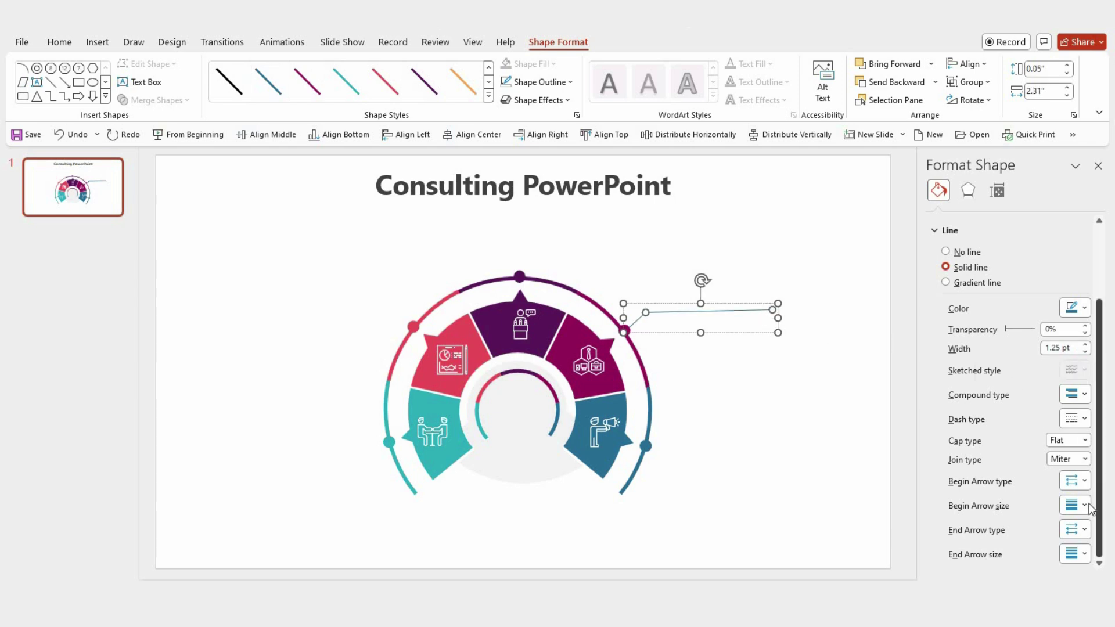
pyautogui.click(1084, 530)
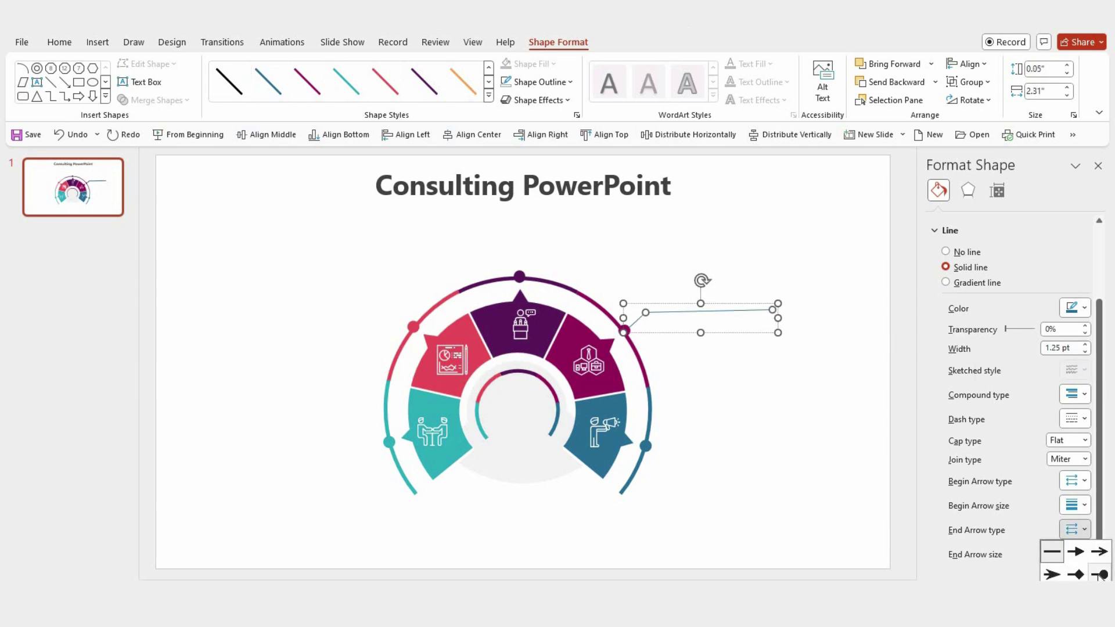
pyautogui.click(1099, 575)
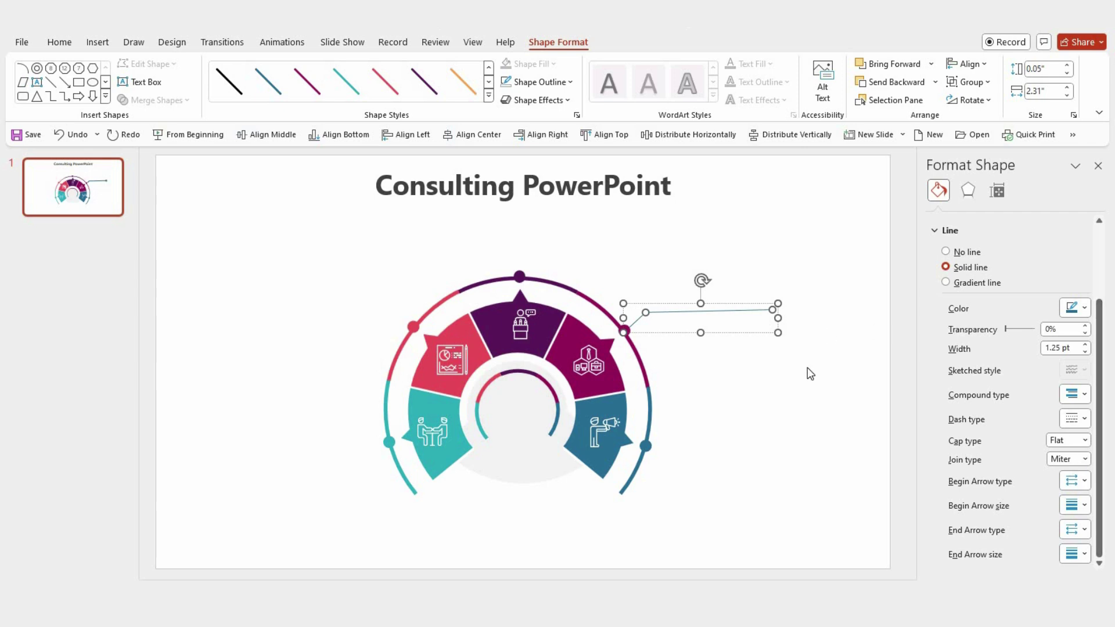
pyautogui.click(784, 342)
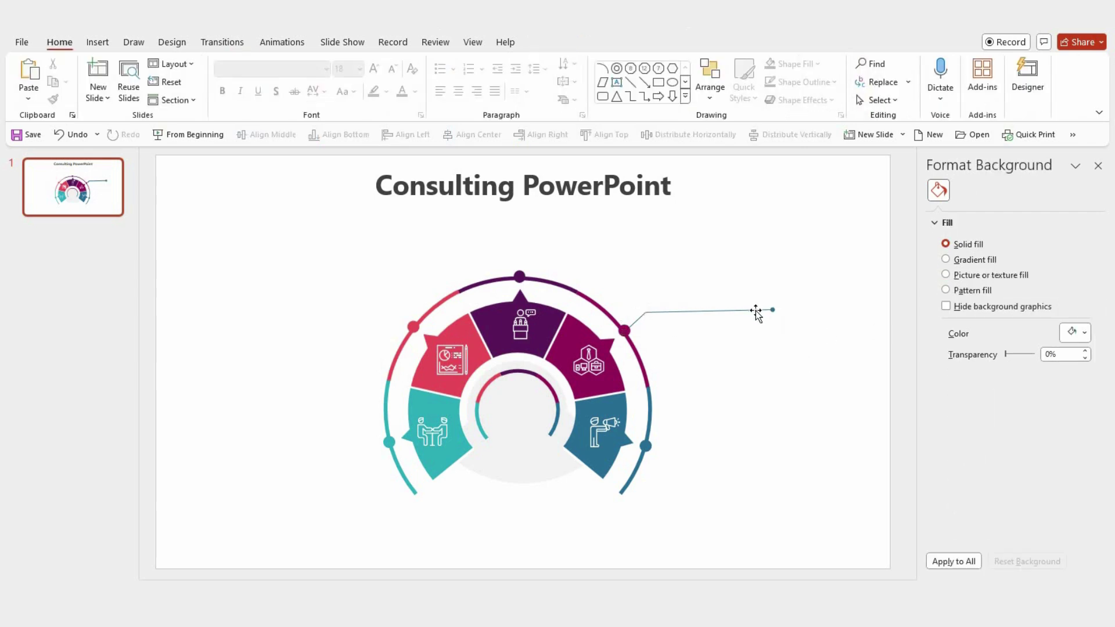
pyautogui.click(756, 312)
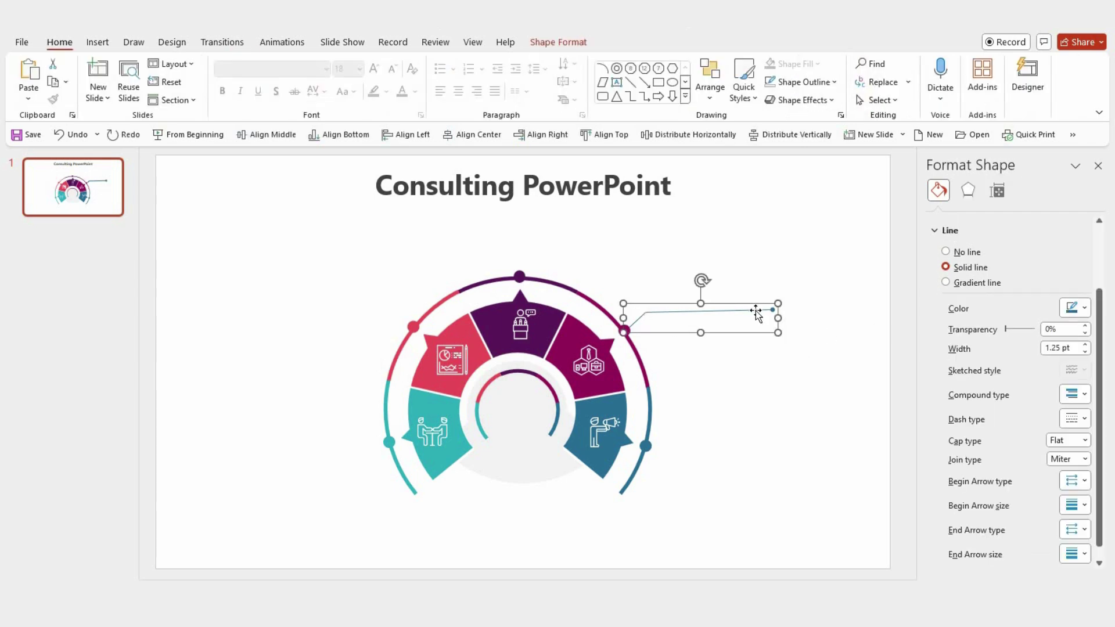
pyautogui.click(1079, 309)
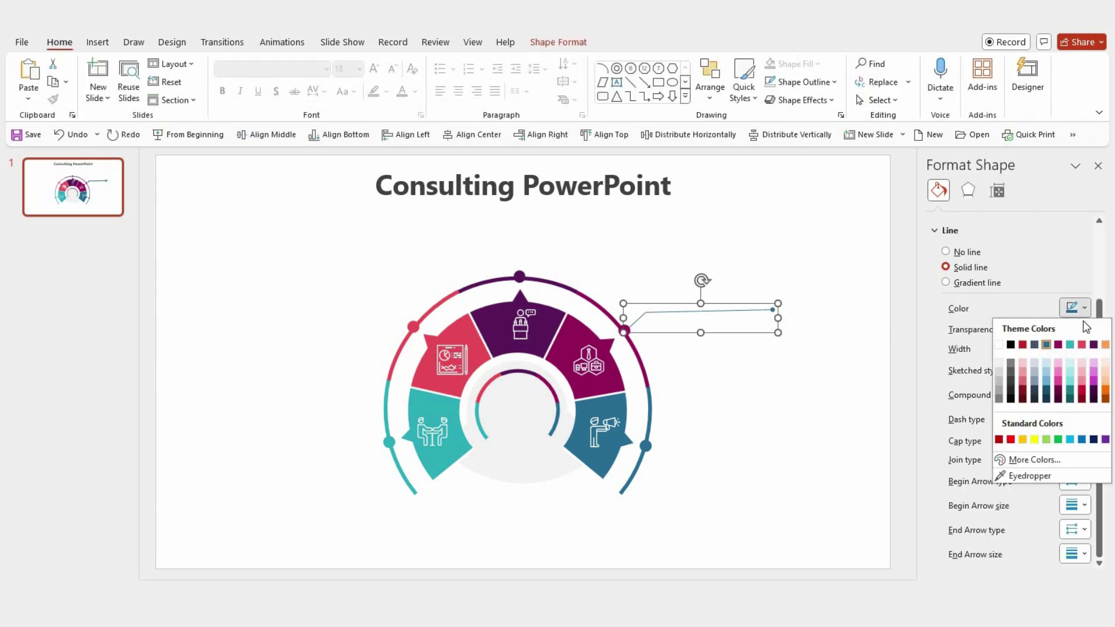
pyautogui.click(1058, 344)
pyautogui.click(800, 357)
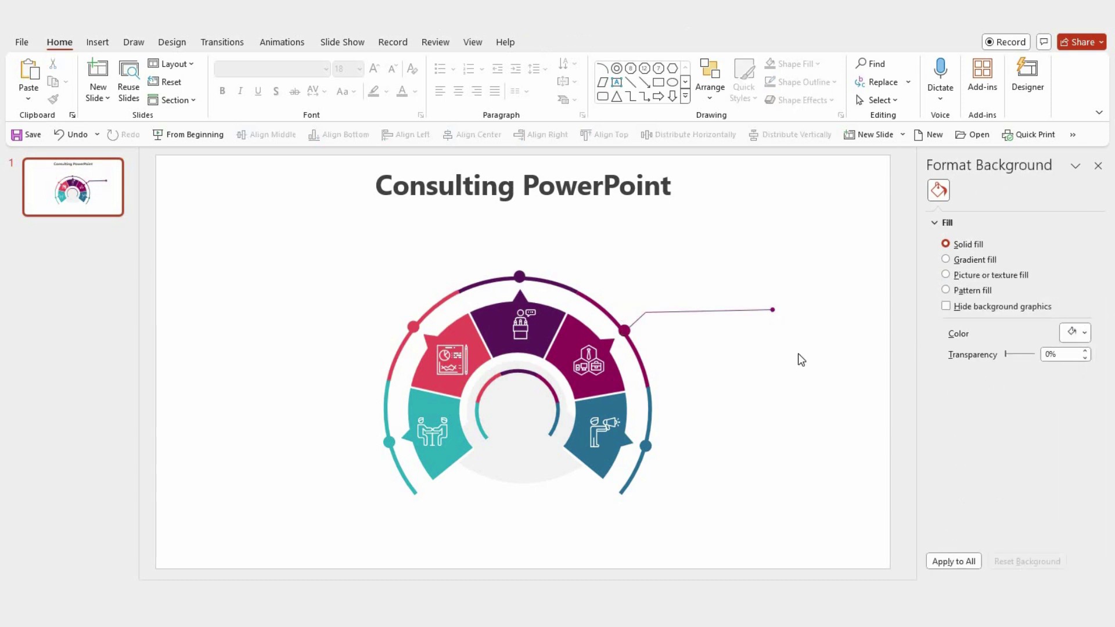
pyautogui.click(716, 324)
pyautogui.moveTo(716, 324); pyautogui.dragTo(723, 458)
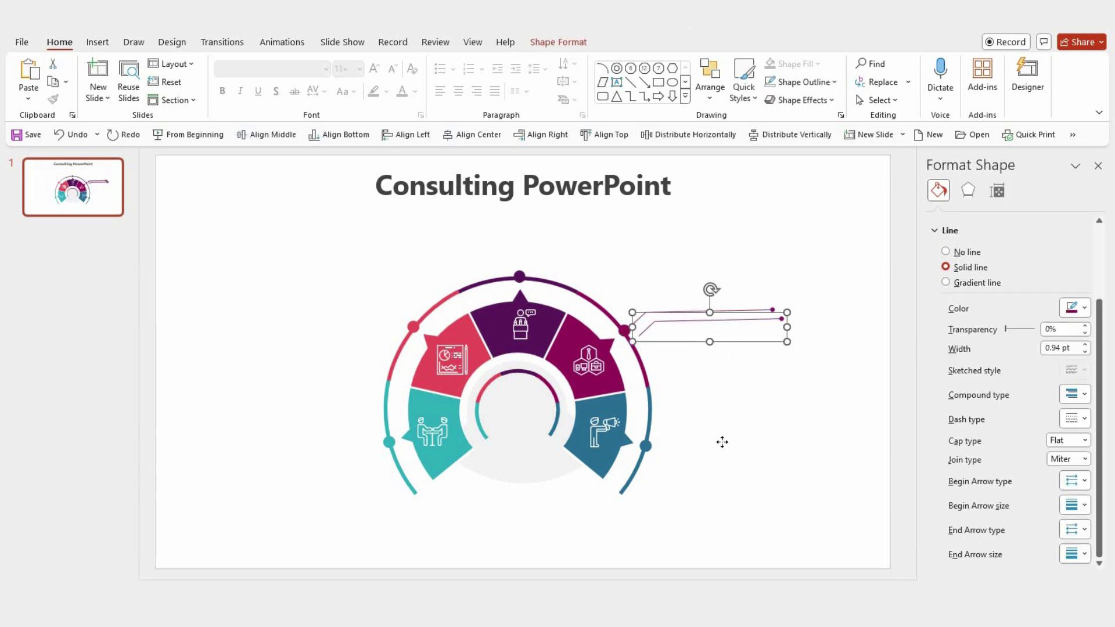
# Flip the copied callout vertically and attach it to the lower-right rim dot
pyautogui.click(534, 44)
pyautogui.click(961, 104)
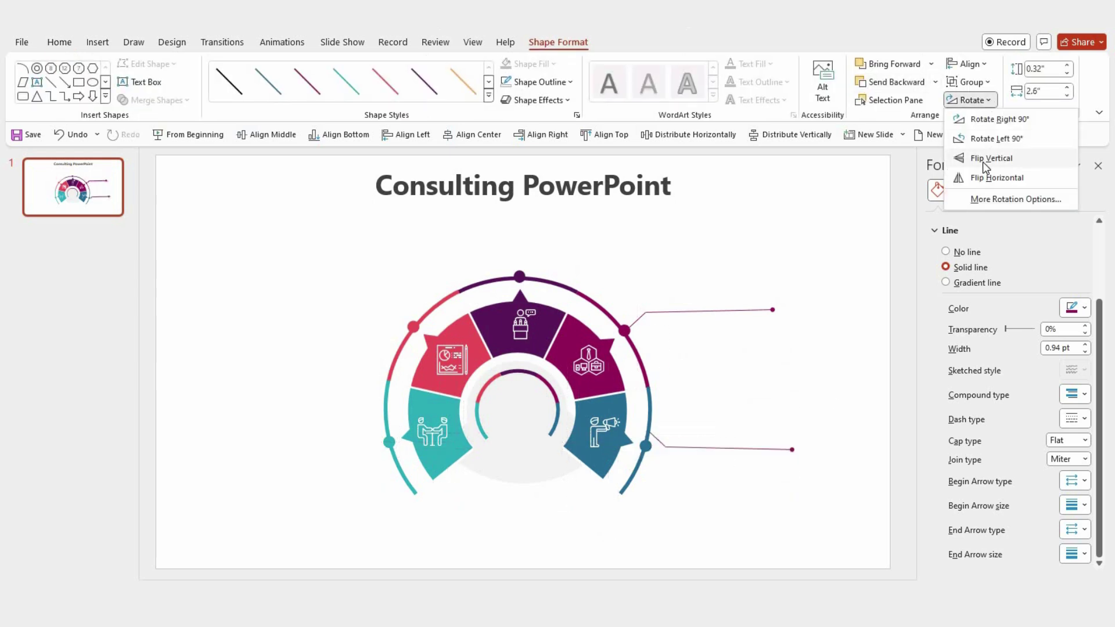
pyautogui.click(993, 155)
pyautogui.moveTo(656, 441)
pyautogui.mouseDown()
pyautogui.moveTo(657, 457)
pyautogui.moveTo(651, 448)
pyautogui.mouseUp()
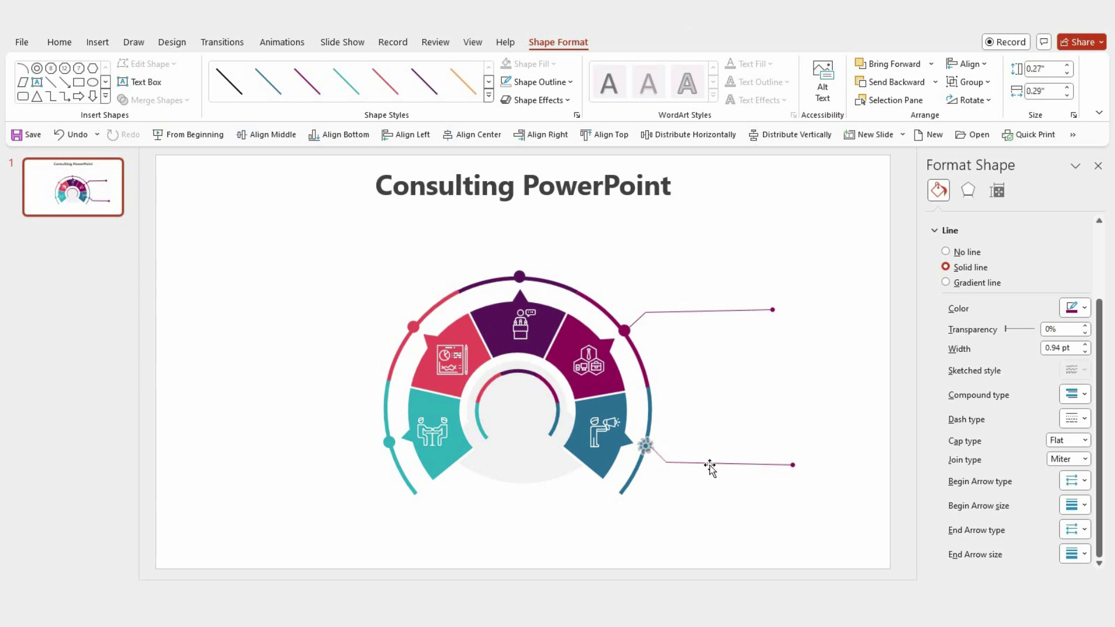
pyautogui.click(755, 487)
# Make the lower-right callout blue and copy both right-side callouts to the left
pyautogui.click(773, 464)
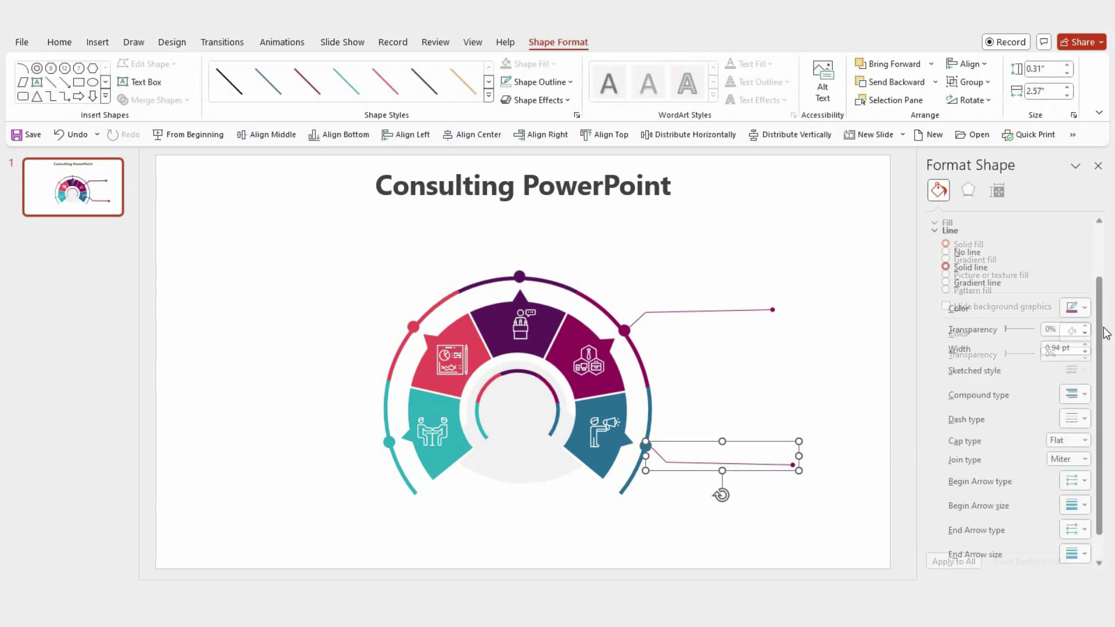
pyautogui.click(1075, 307)
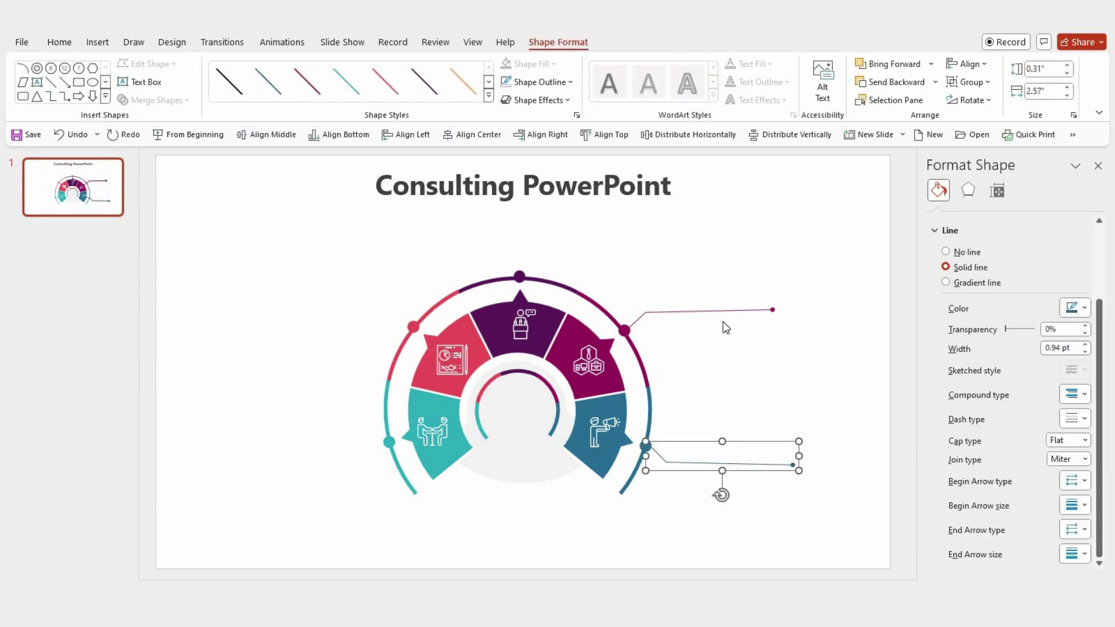
pyautogui.keyDown('shift'); pyautogui.click(726, 310); pyautogui.keyUp('shift')
pyautogui.moveTo(704, 464); pyautogui.dragTo(277, 442)
# Mirror the copied callouts horizontally and set the upper-left one on its rim dot in red
pyautogui.click(971, 100)
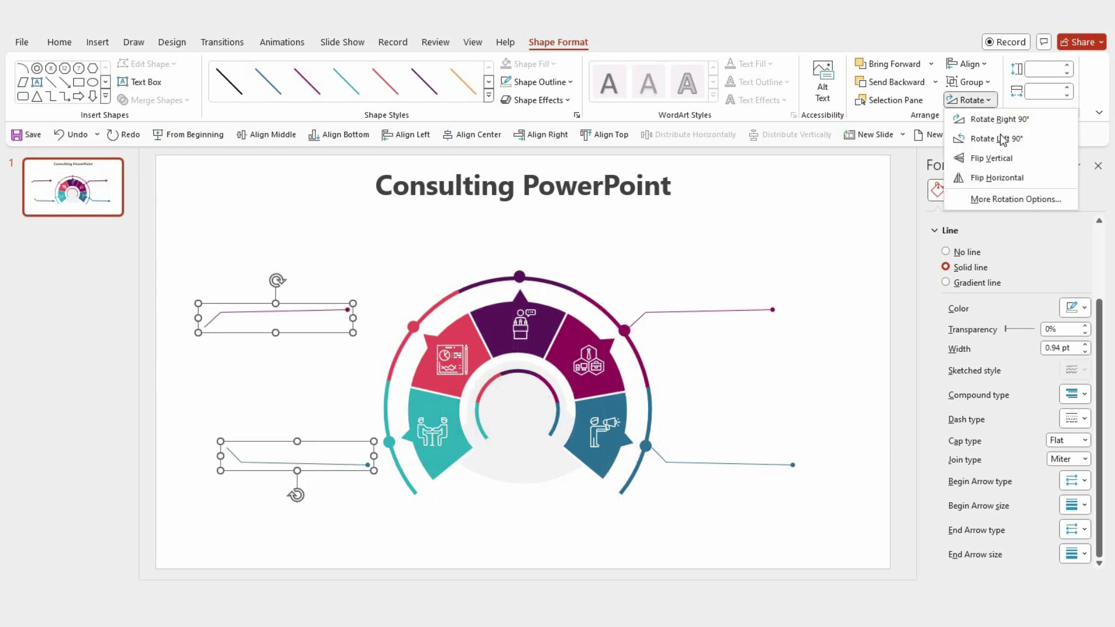
pyautogui.click(997, 178)
pyautogui.moveTo(321, 310)
pyautogui.mouseDown()
pyautogui.moveTo(386, 304)
pyautogui.moveTo(413, 326)
pyautogui.mouseUp()
pyautogui.click(361, 302)
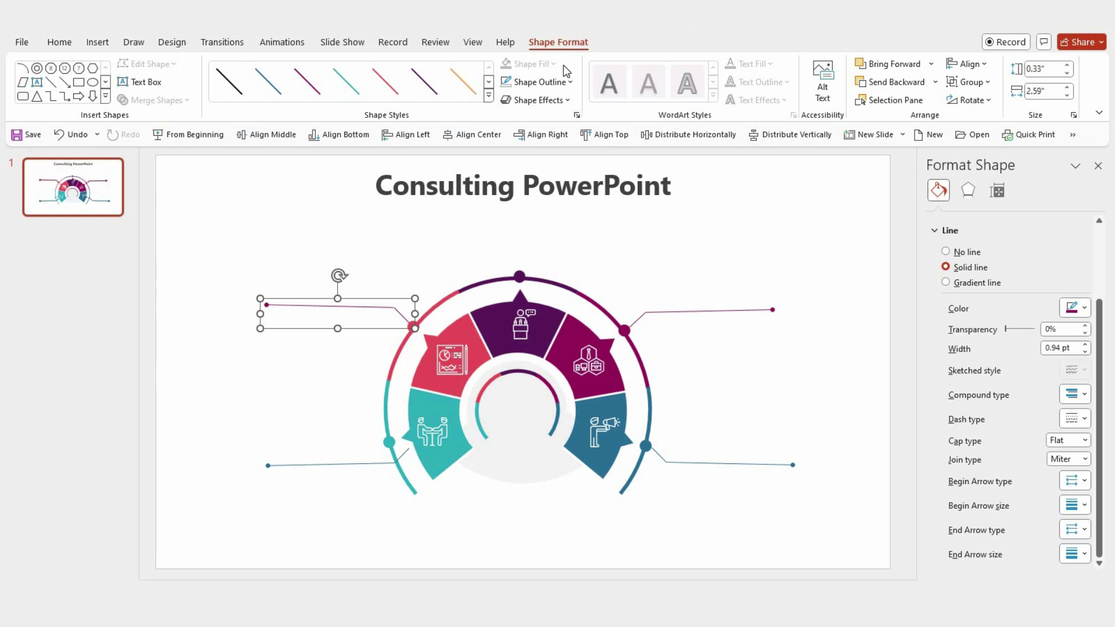
pyautogui.click(572, 82)
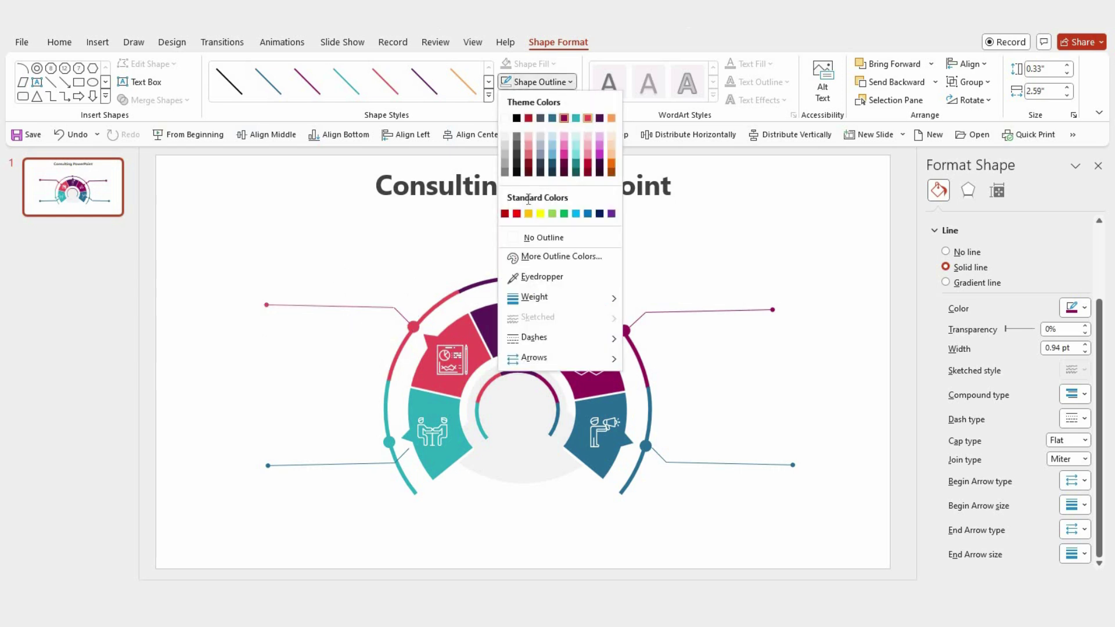
pyautogui.click(354, 468)
# Snap the lower-left callout to its rim dot in teal, then copy a callout above the diagram
pyautogui.moveTo(359, 468); pyautogui.dragTo(332, 466)
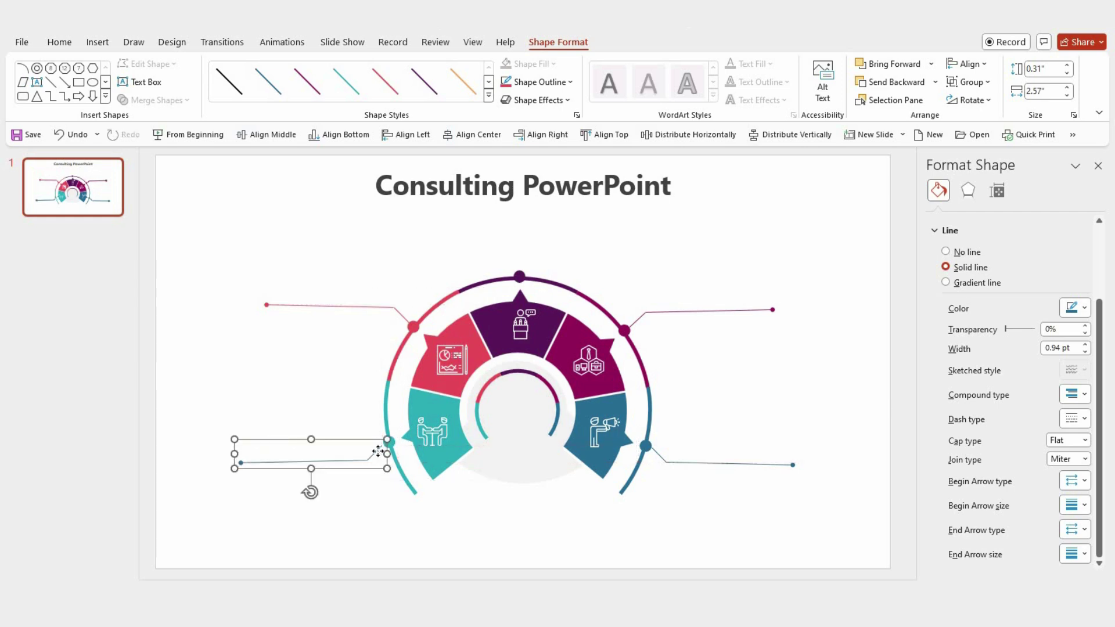
pyautogui.click(376, 453)
pyautogui.moveTo(348, 465); pyautogui.dragTo(352, 465)
pyautogui.click(385, 444)
pyautogui.click(371, 482)
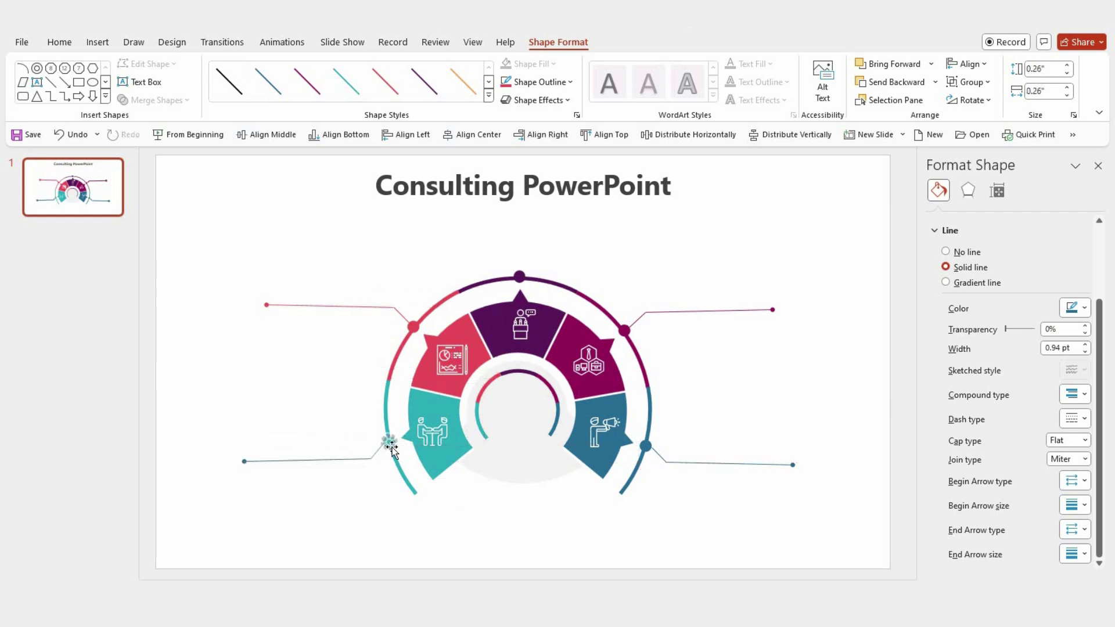
pyautogui.click(349, 461)
pyautogui.click(361, 470)
pyautogui.click(348, 461)
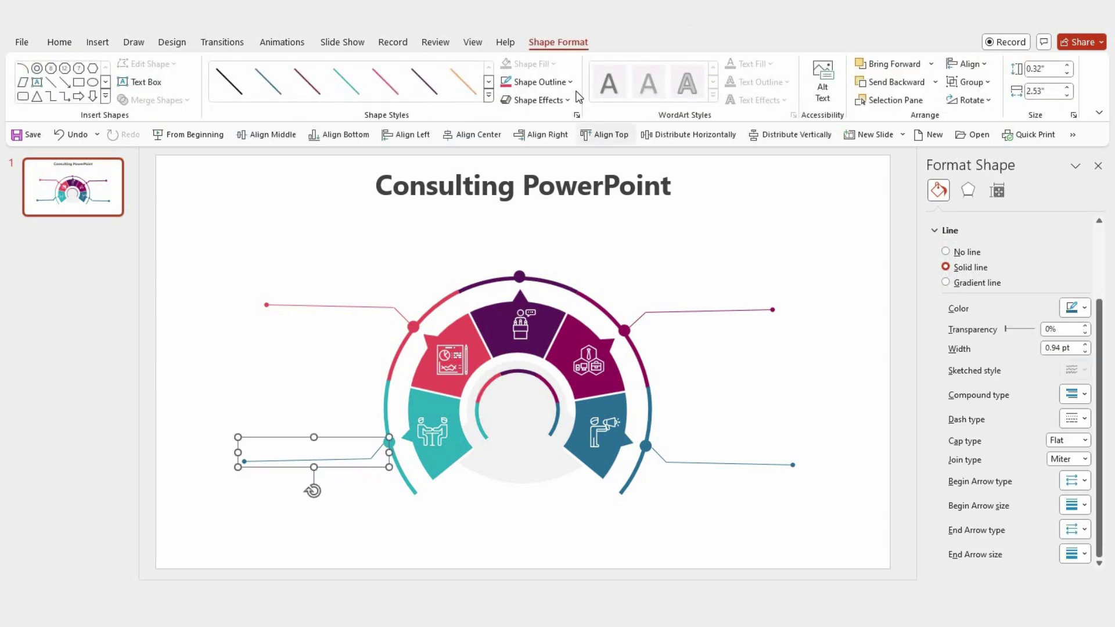
pyautogui.click(572, 83)
pyautogui.click(576, 119)
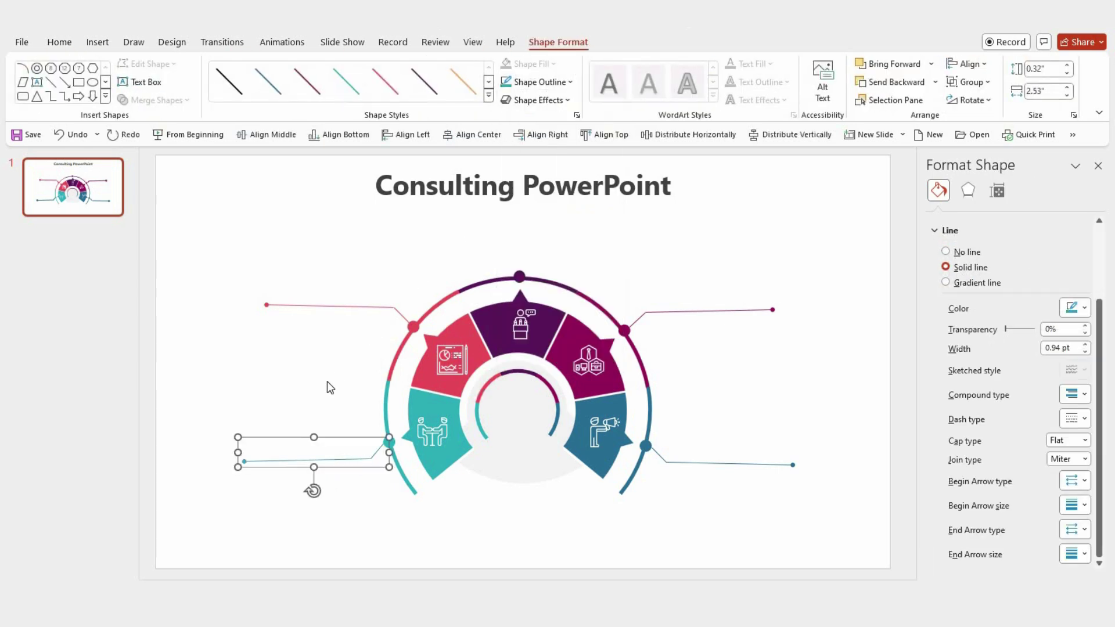
pyautogui.click(346, 343)
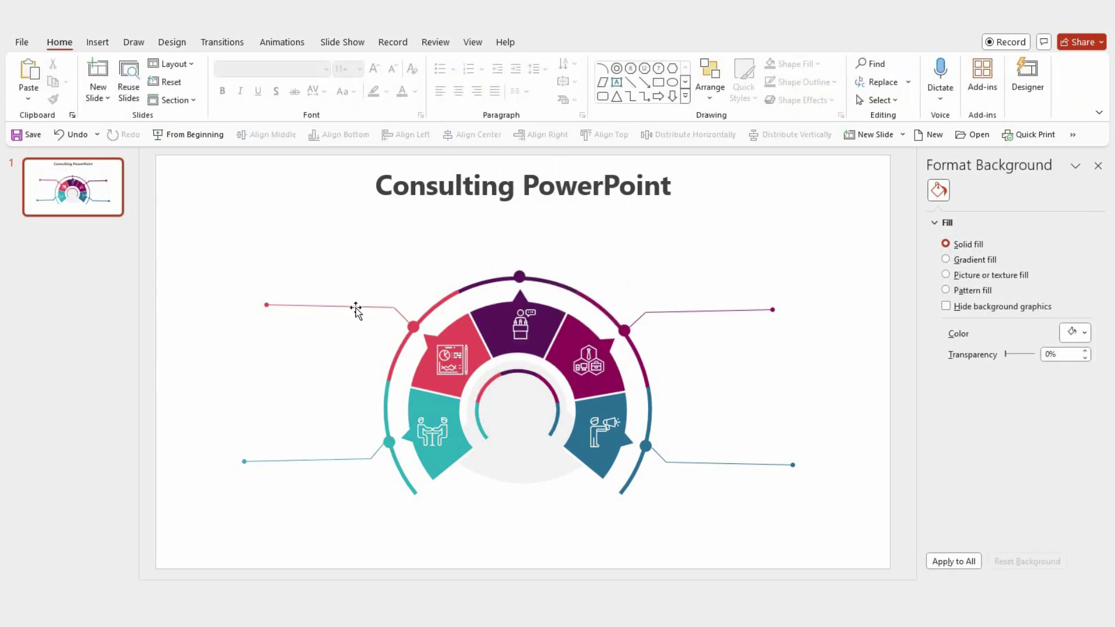
pyautogui.moveTo(356, 309)
pyautogui.mouseDown()
pyautogui.moveTo(544, 227)
pyautogui.moveTo(557, 241)
pyautogui.moveTo(577, 231)
pyautogui.mouseUp()
pyautogui.click(592, 238)
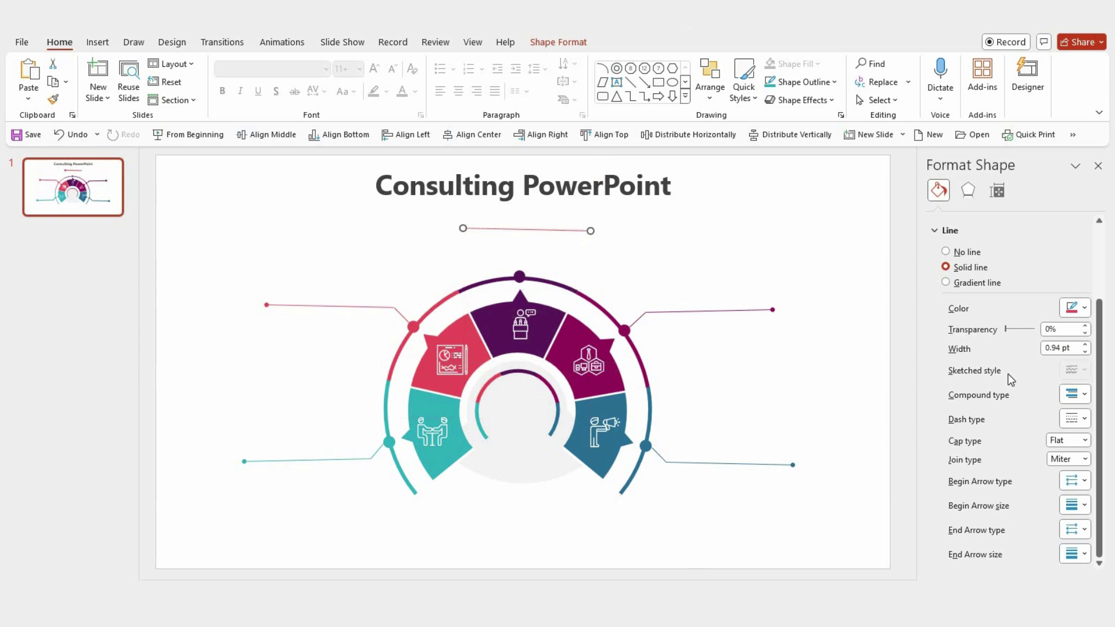
# Give the current callout line an oval start cap
pyautogui.click(1083, 480)
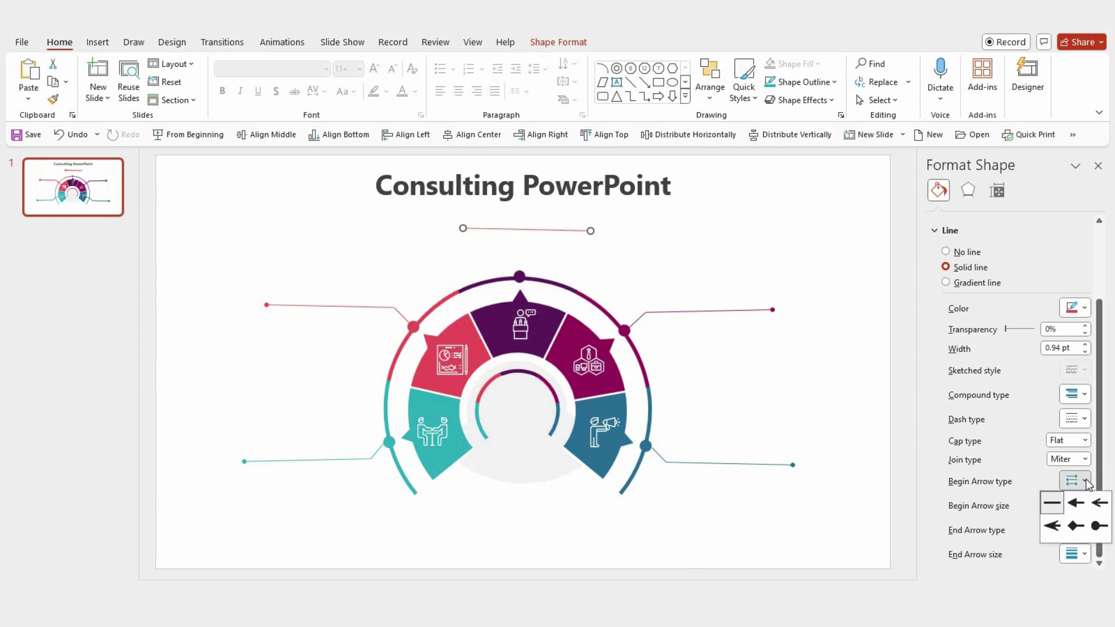
pyautogui.click(1098, 528)
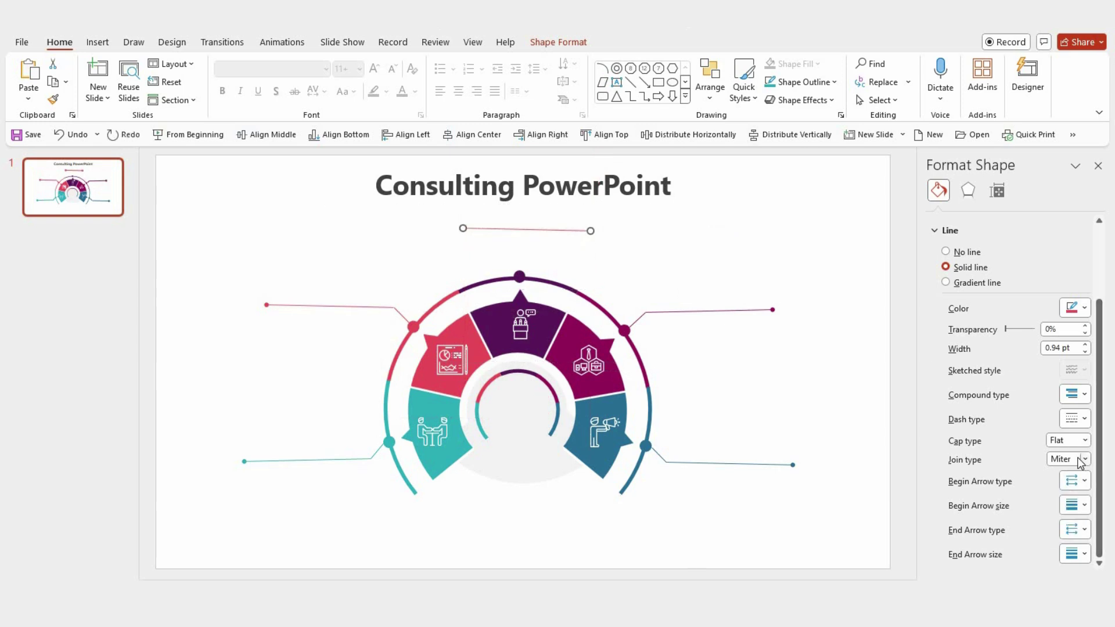
pyautogui.click(866, 373)
# Make the top callout line dark purple and nudge it down to just above the rim's top dot
pyautogui.click(542, 230)
pyautogui.click(556, 42)
pyautogui.click(562, 84)
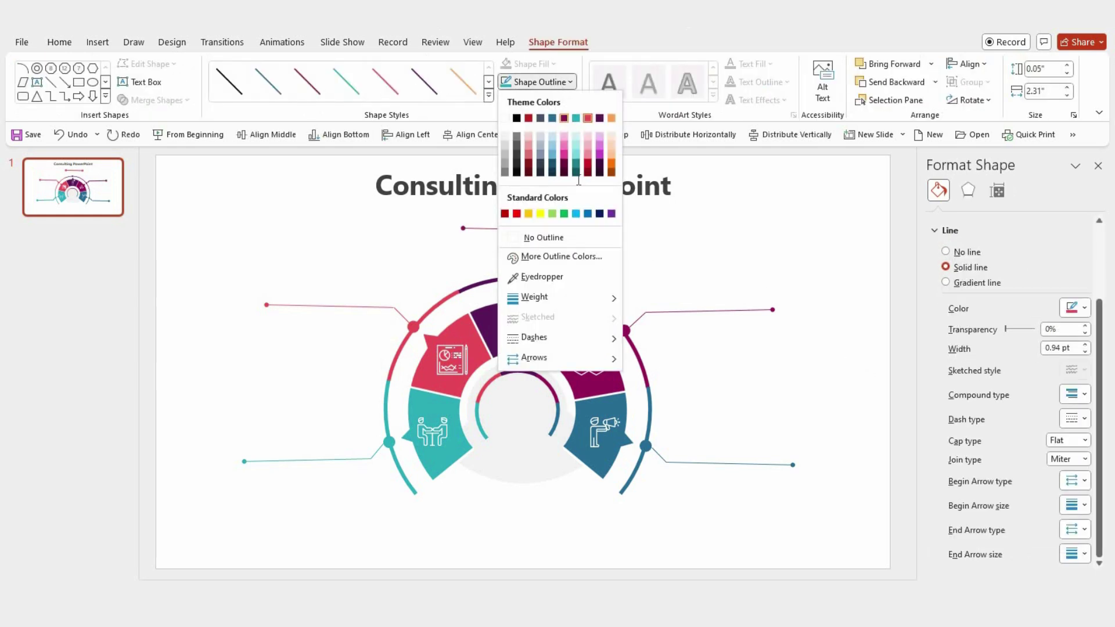
pyautogui.click(566, 114)
pyautogui.press('Down')
pyautogui.press('Down')
pyautogui.press('Down')
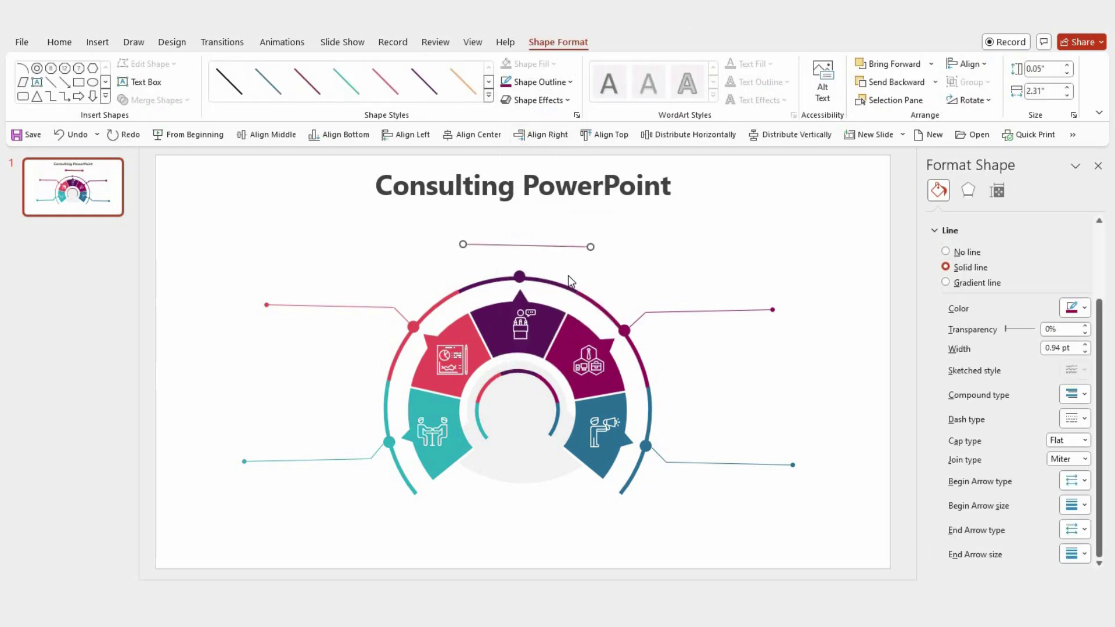
pyautogui.press('Escape')
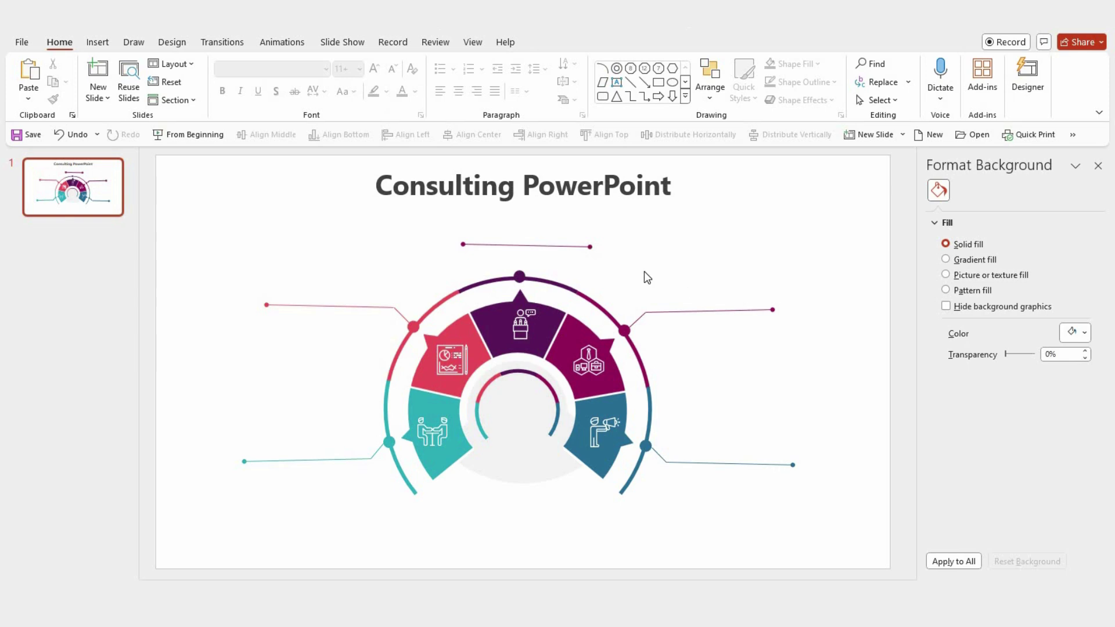
pyautogui.click(537, 244)
pyautogui.press('Up')
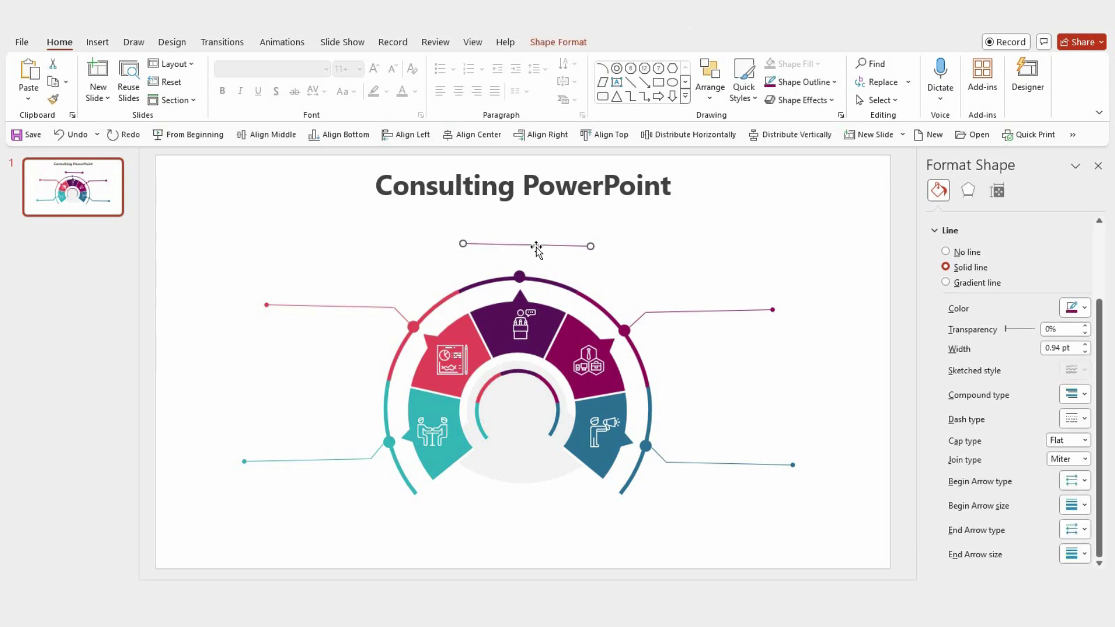
pyautogui.click(723, 279)
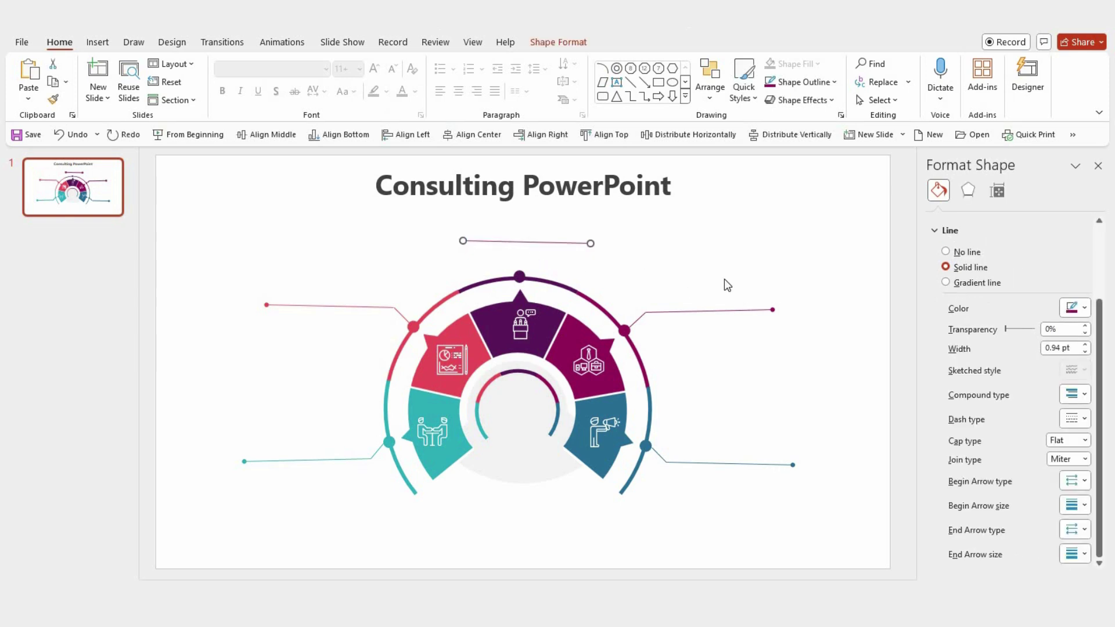
# Add a bold, grey Lora 14 pt text box reading 'Risk Management' above the right callout line
pyautogui.click(620, 85)
pyautogui.moveTo(651, 288); pyautogui.dragTo(758, 312)
pyautogui.click(222, 91)
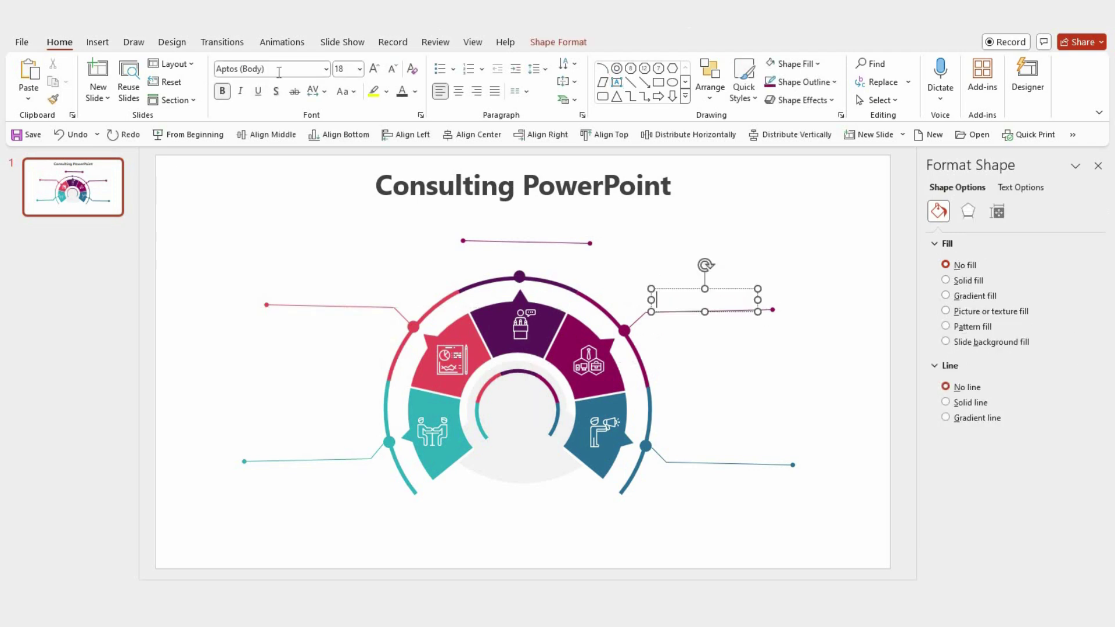
pyautogui.click(281, 69)
pyautogui.write('Lora')
pyautogui.press('Return')
pyautogui.click(344, 72)
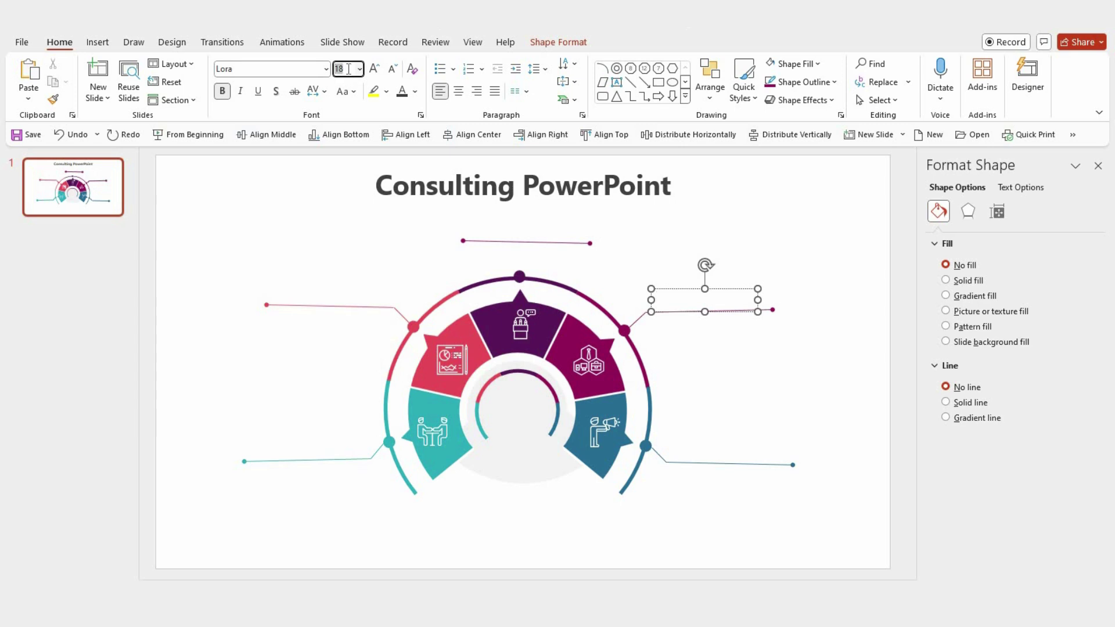
pyautogui.write('14')
pyautogui.press('Return')
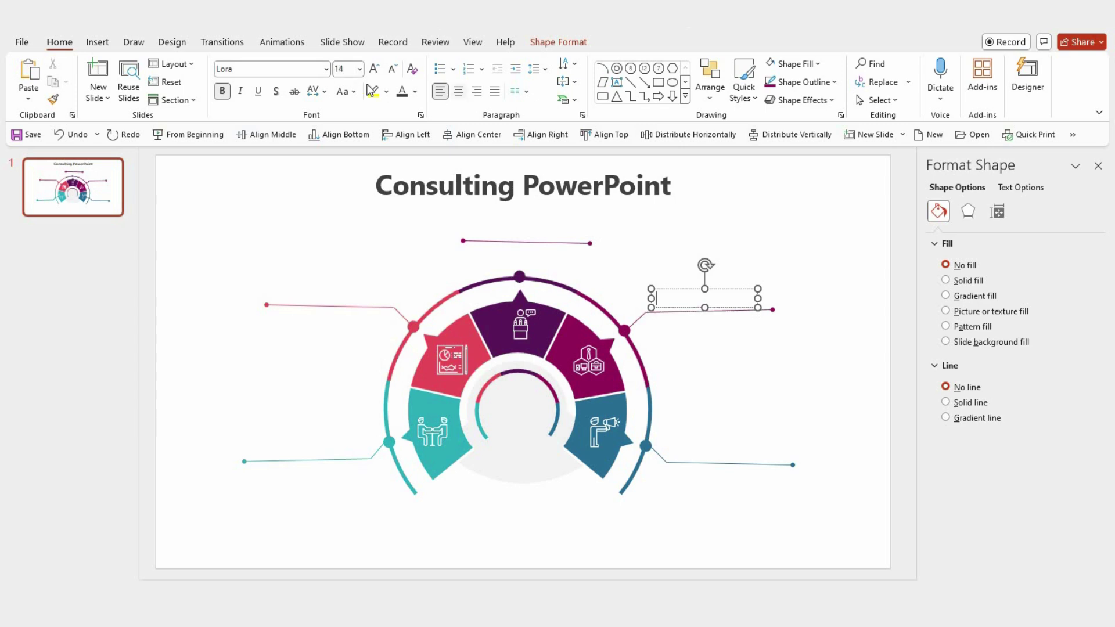
pyautogui.click(414, 93)
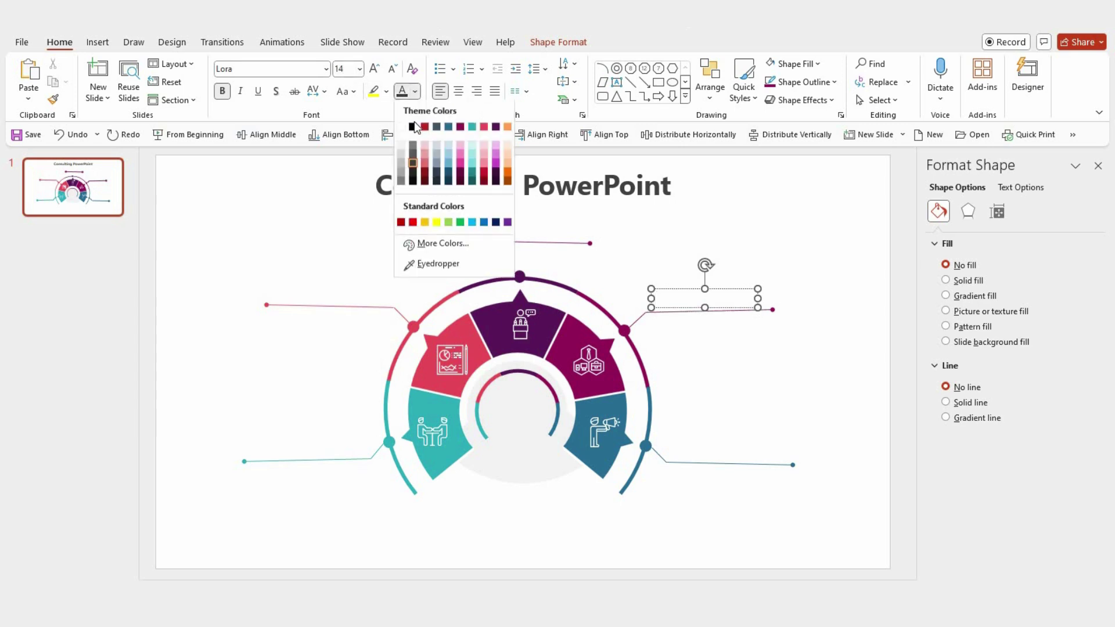
pyautogui.click(413, 165)
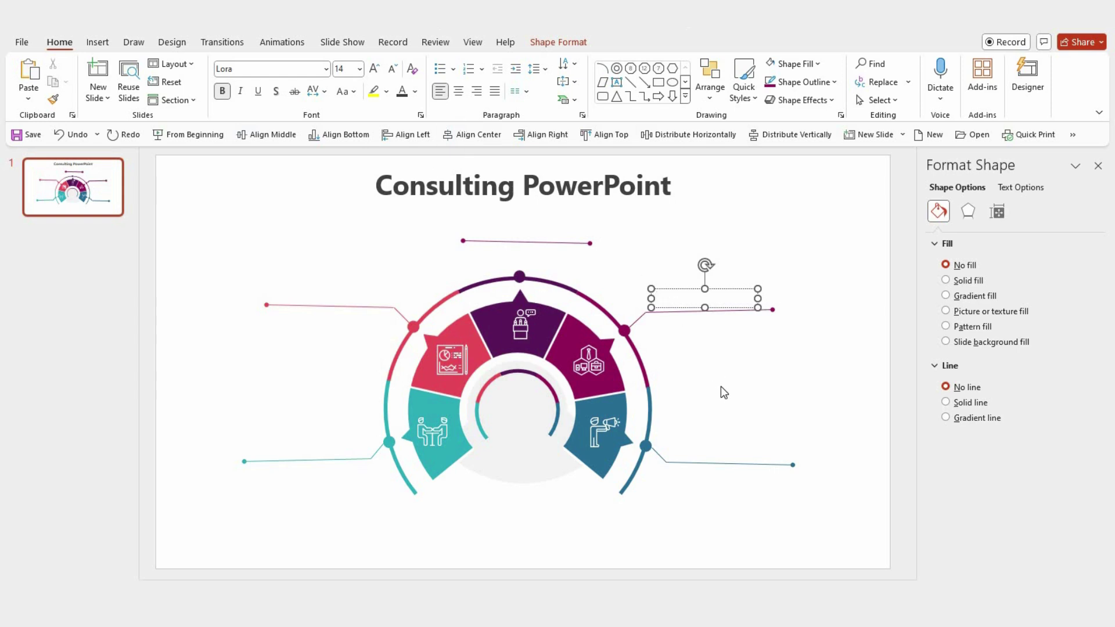
pyautogui.write('Risk ')
pyautogui.write('Man')
pyautogui.write('agement')
# Duplicate the Risk Management heading below itself as non-bold 11 pt text
pyautogui.moveTo(673, 313); pyautogui.dragTo(684, 348)
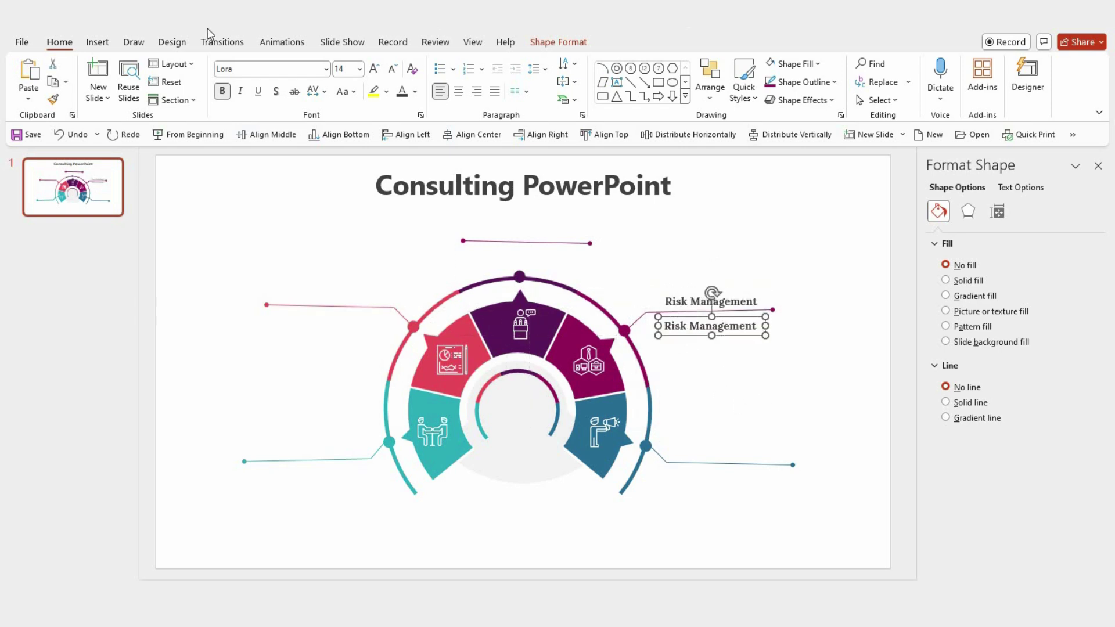
pyautogui.click(222, 91)
pyautogui.click(347, 70)
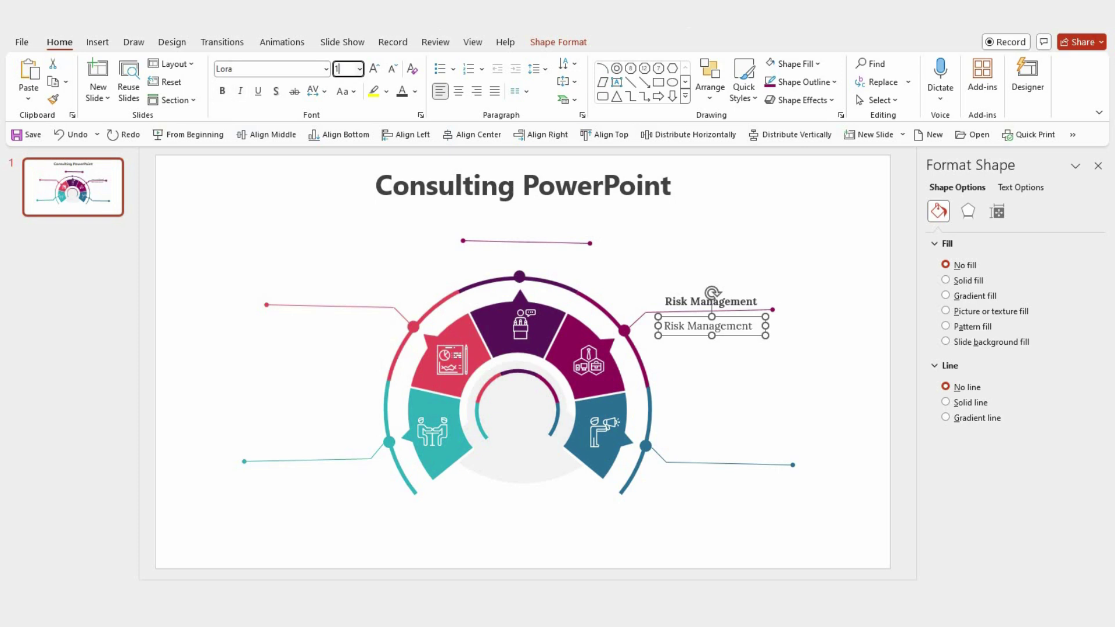
pyautogui.write('1')
pyautogui.press('Return')
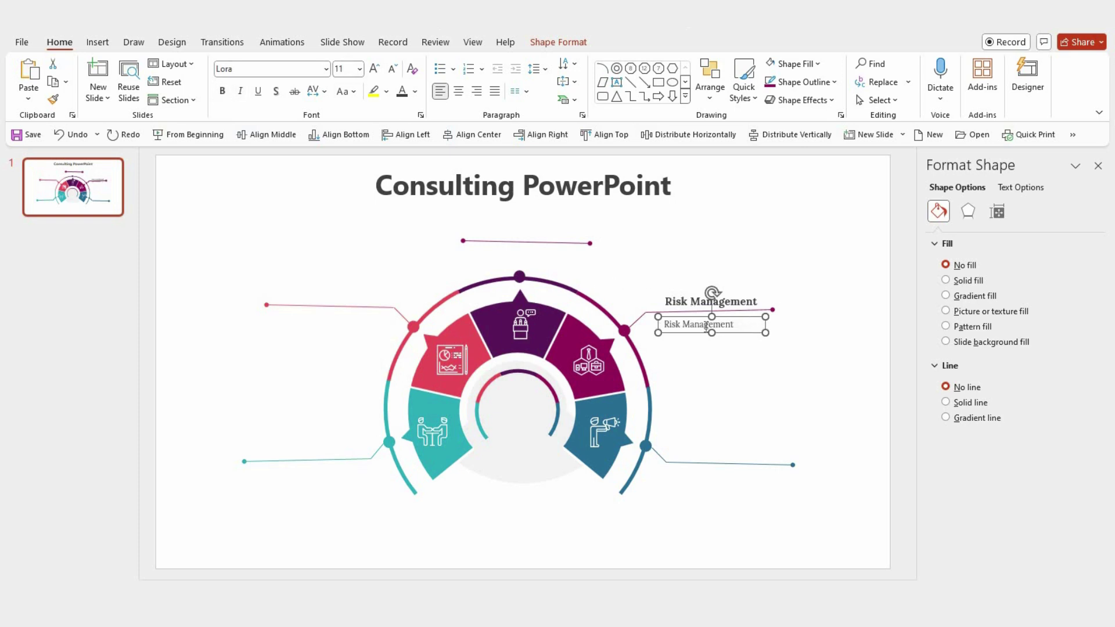
# Replace the copy's text with 'This includes developing employee policies and procedures' over three lines
pyautogui.tripleClick(706, 326)
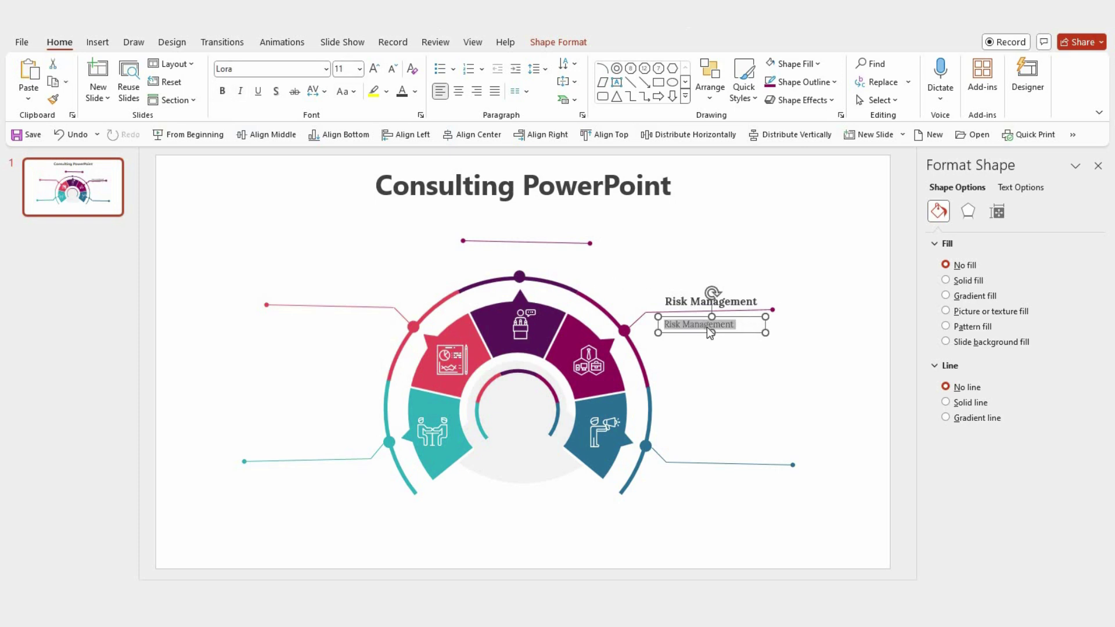
pyautogui.write('This includes')
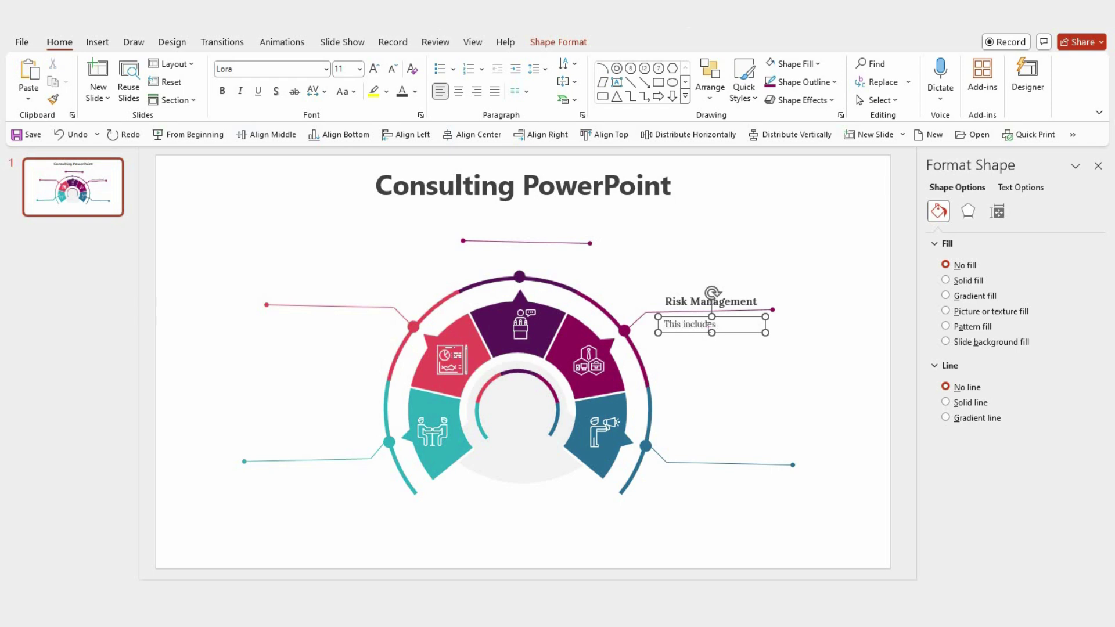
pyautogui.write('  develo')
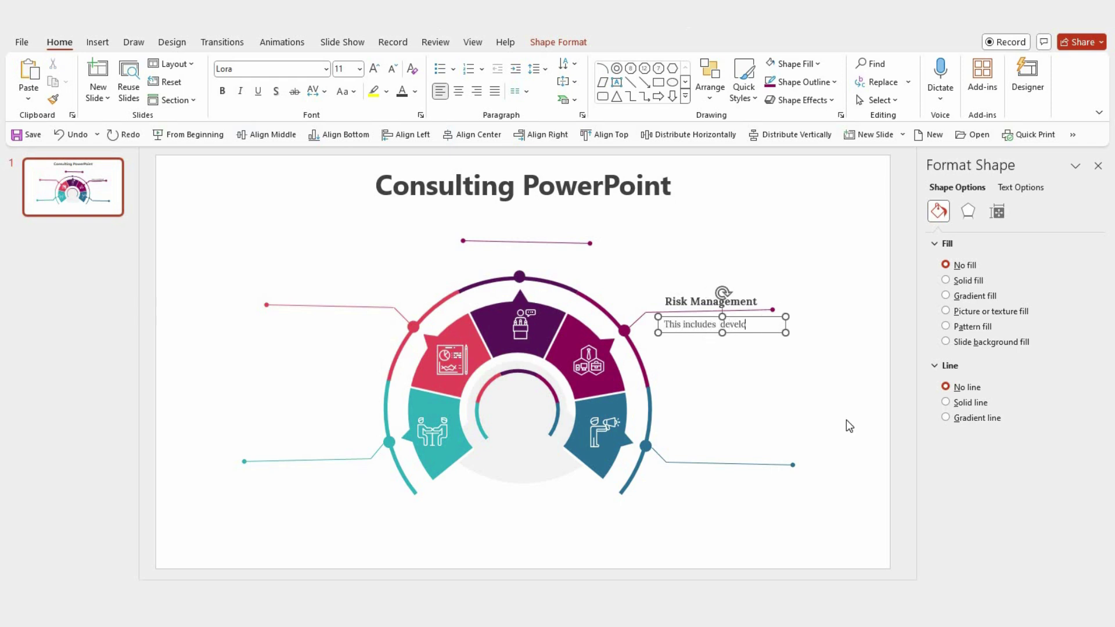
pyautogui.write('ping')
pyautogui.press('Return')
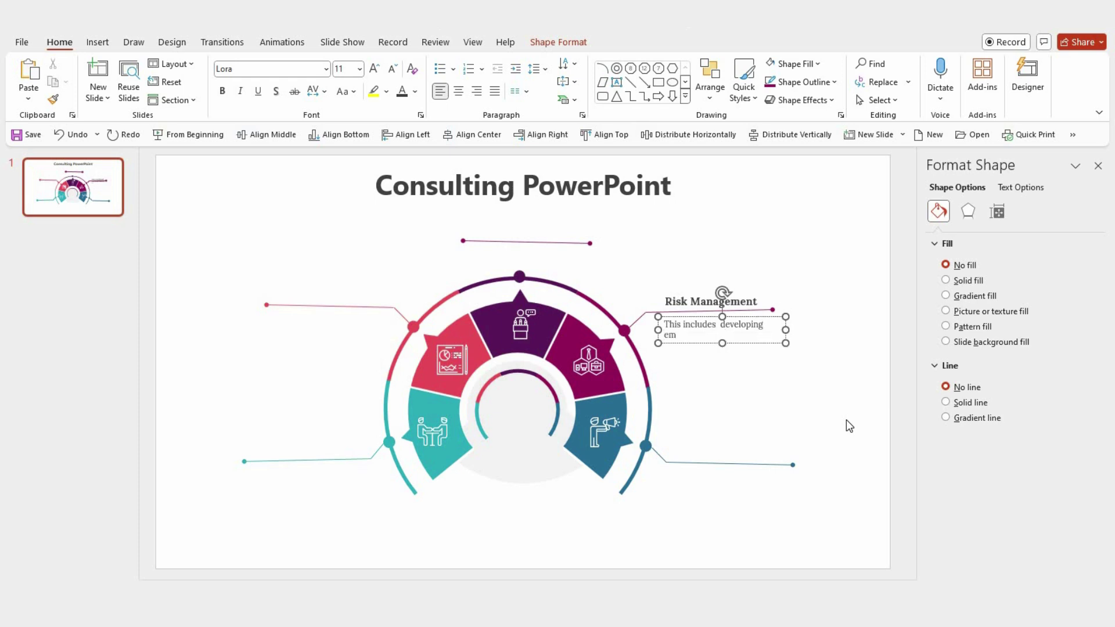
pyautogui.write('ployee p')
pyautogui.write('olicies a')
pyautogui.write('nd')
pyautogui.press('Return')
pyautogui.write('p')
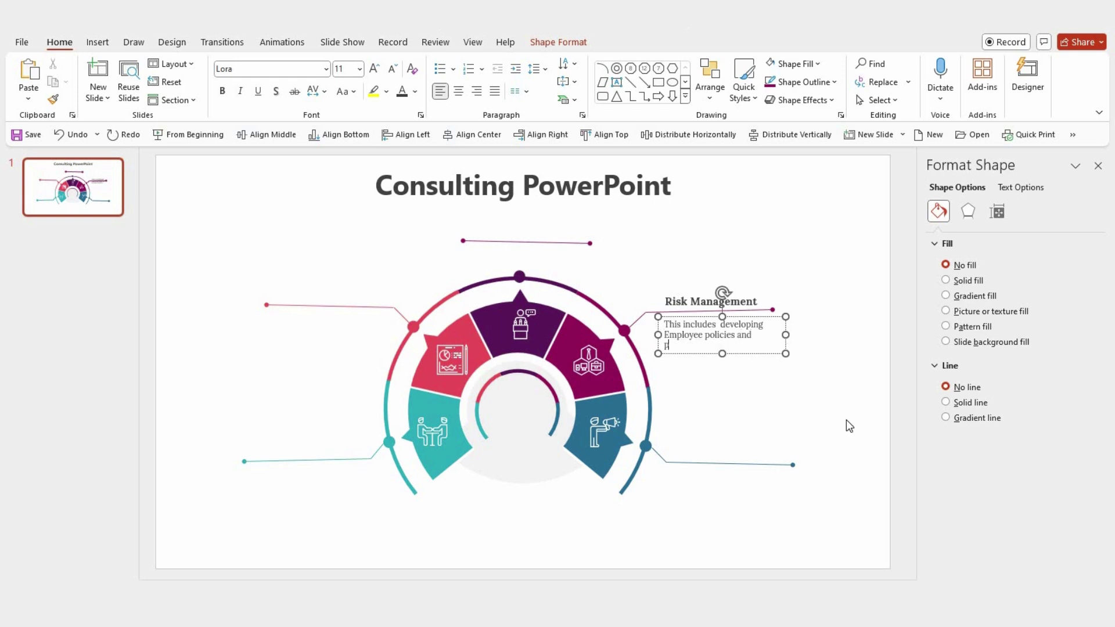
pyautogui.write('rocedures')
pyautogui.click(749, 353)
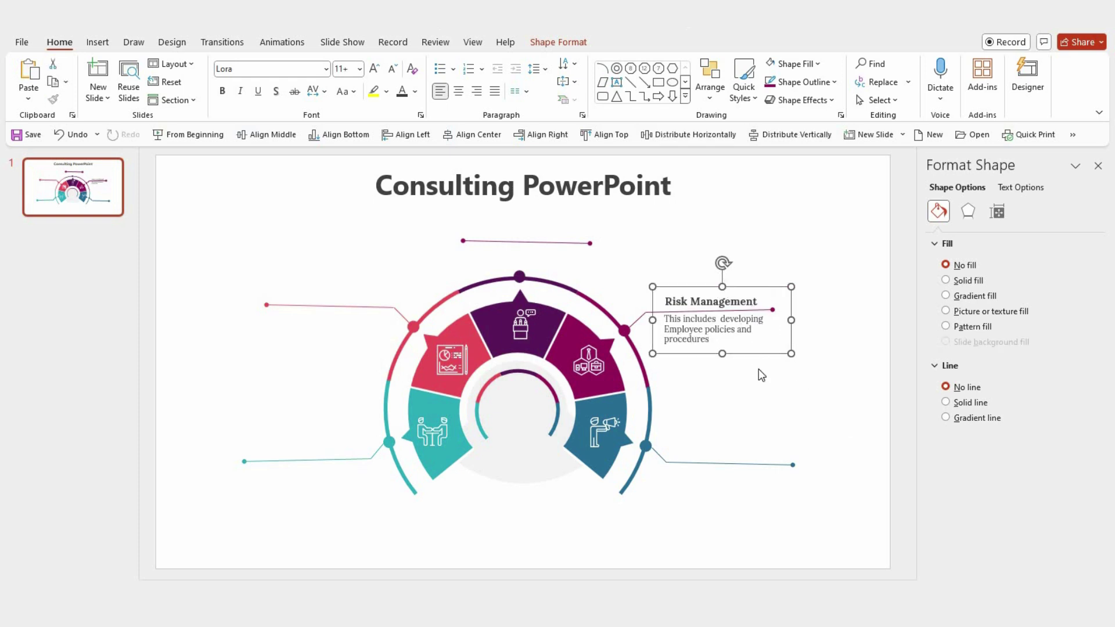
# Group all diagram objects with Ctrl+G, centre the group horizontally, and move it slightly down
pyautogui.press('Tab')
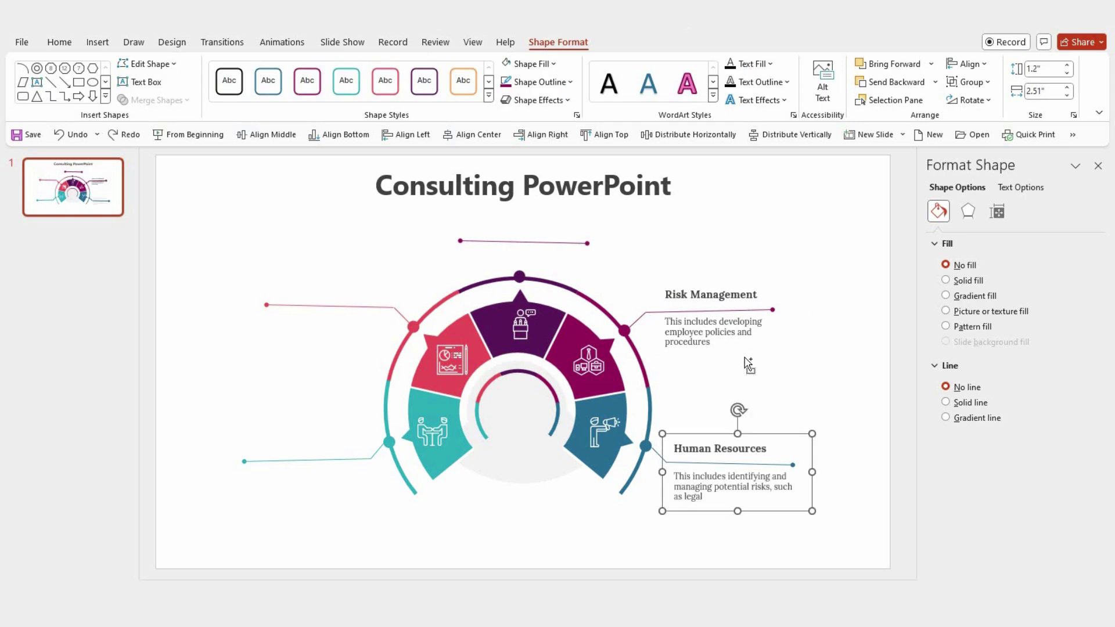
pyautogui.press('Tab')
pyautogui.press('Tab')
pyautogui.press('Tab')
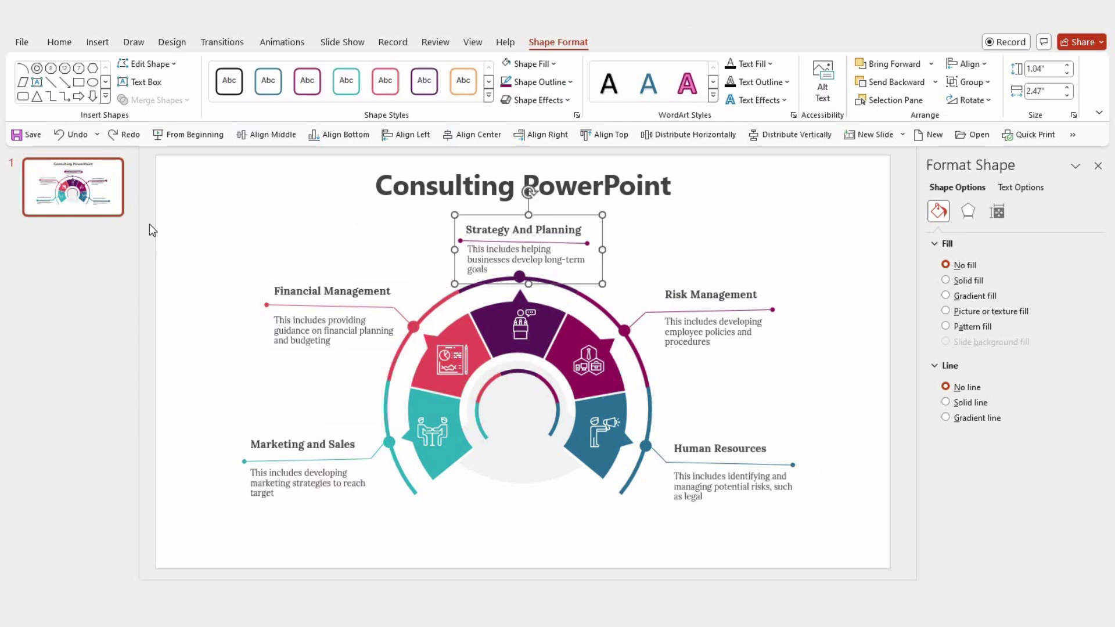
pyautogui.moveTo(148, 194); pyautogui.dragTo(866, 561)
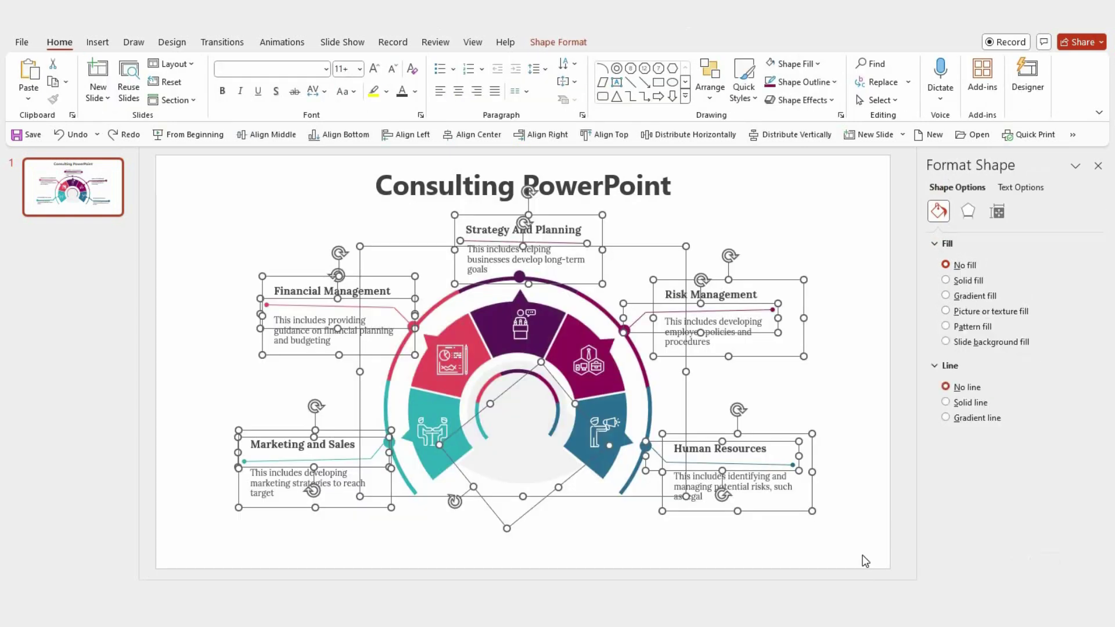
pyautogui.hotkey('ctrl', 'g')
pyautogui.click(471, 134)
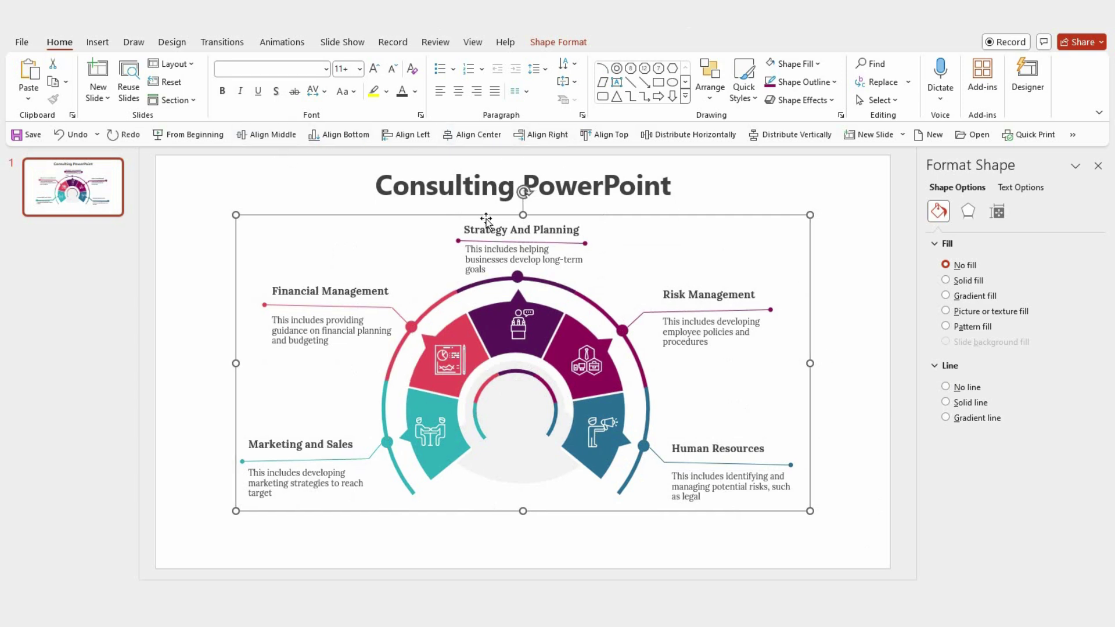
pyautogui.moveTo(488, 218); pyautogui.dragTo(488, 232)
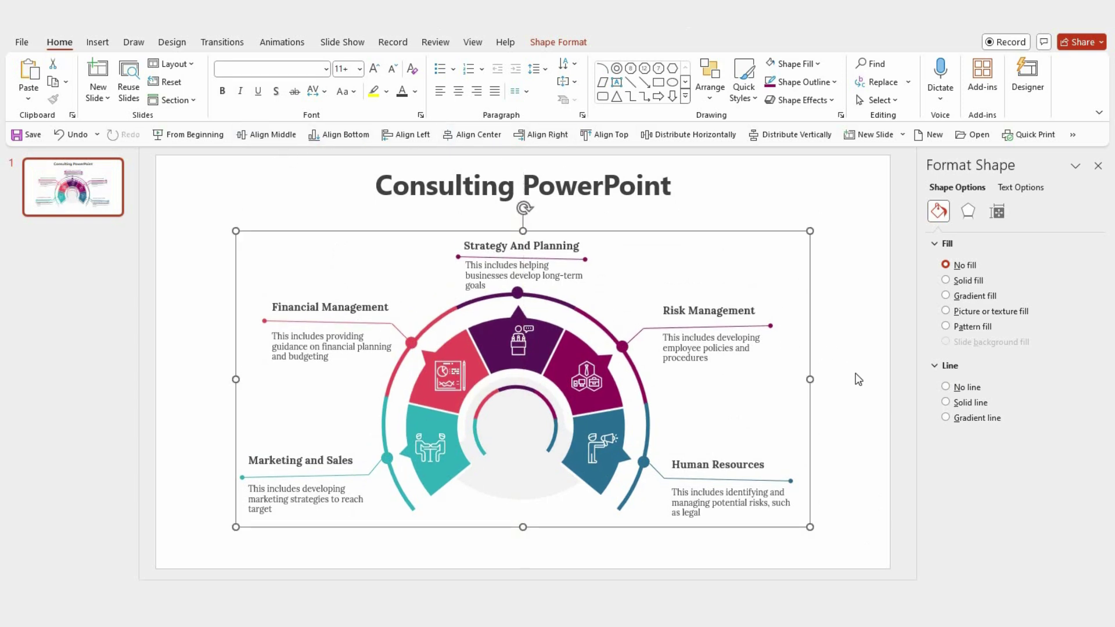
# Start the slide show with F5 and advance past the Consulting slide
pyautogui.press('F5')
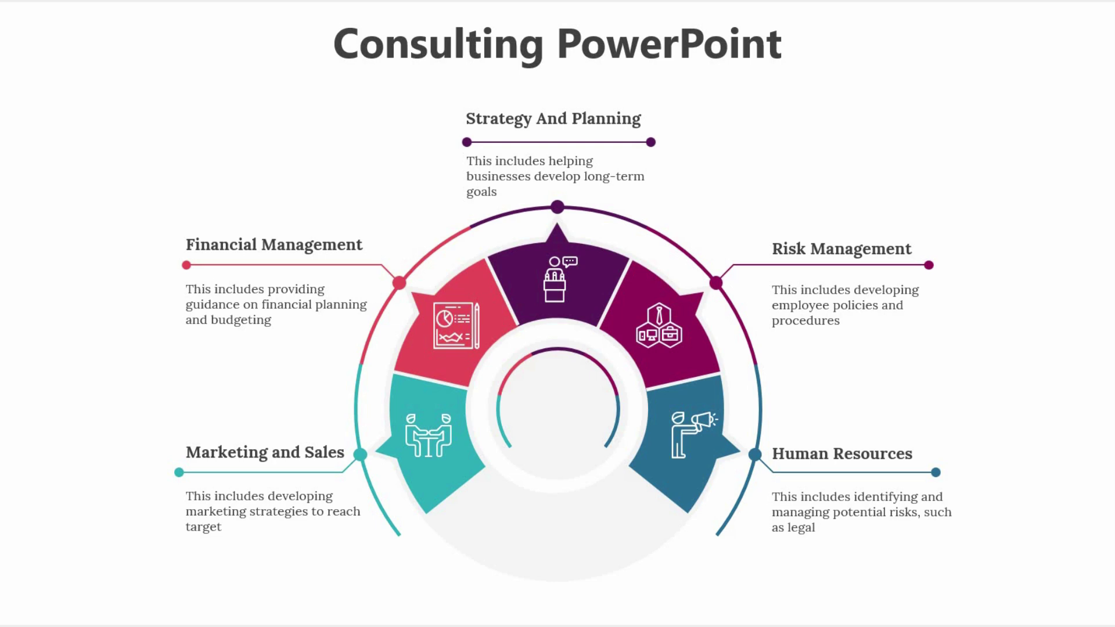
pyautogui.press('Right')
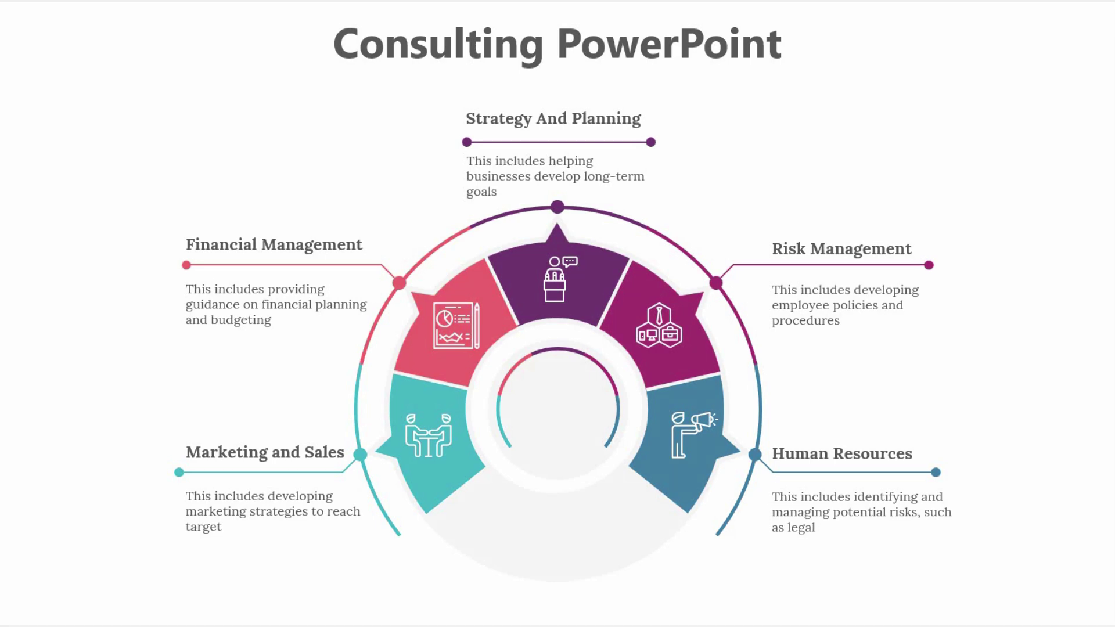